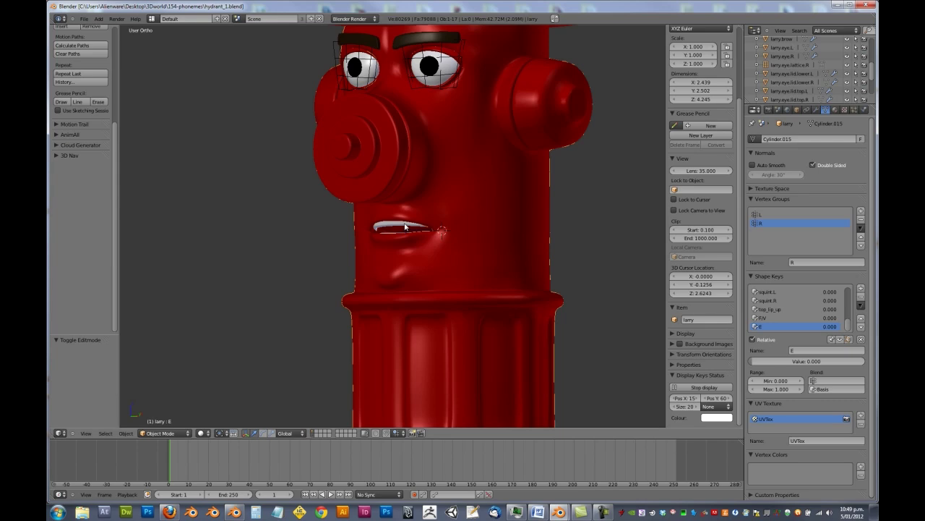
# - Add a basis and two shape keys to the teeth mesh, and name the first key after the basis lower_up
pyautogui.scroll(3, 403, 230)
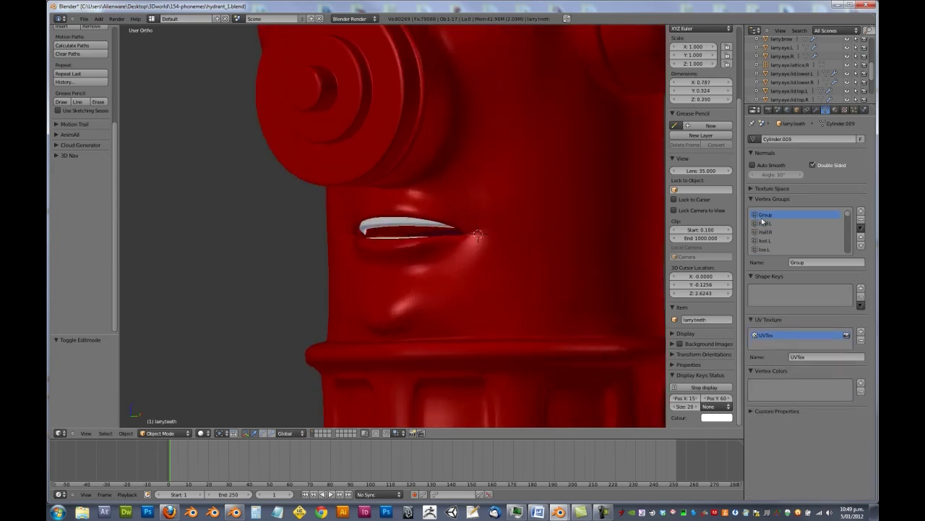
pyautogui.click(861, 288)
pyautogui.click(861, 287)
pyautogui.click(861, 287)
pyautogui.click(807, 349)
pyautogui.press('BackSpace')
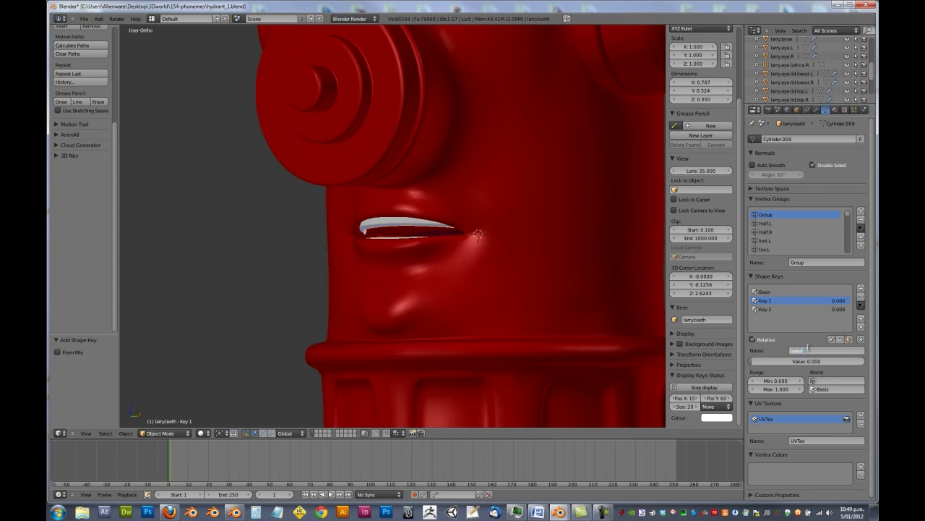
pyautogui.press('Return')
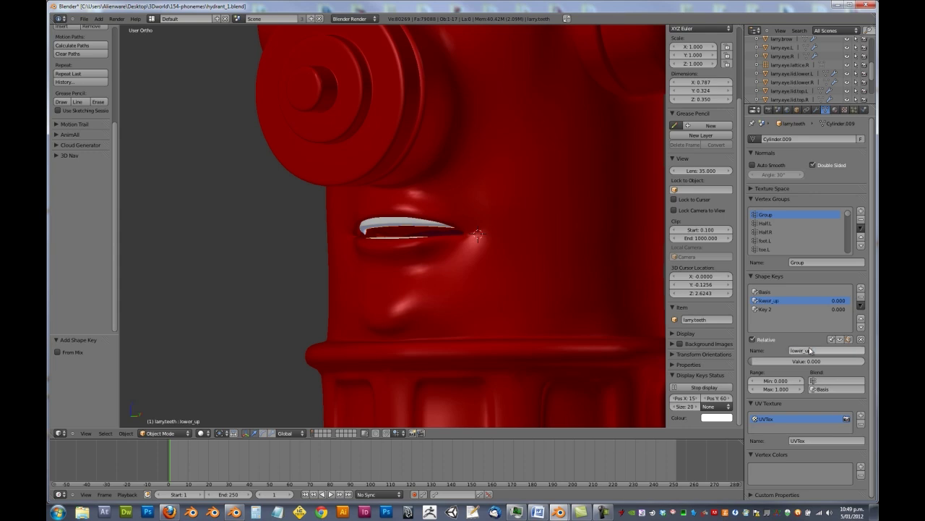
# - Rename the teeth's second shape key as lower_down
pyautogui.click(760, 309)
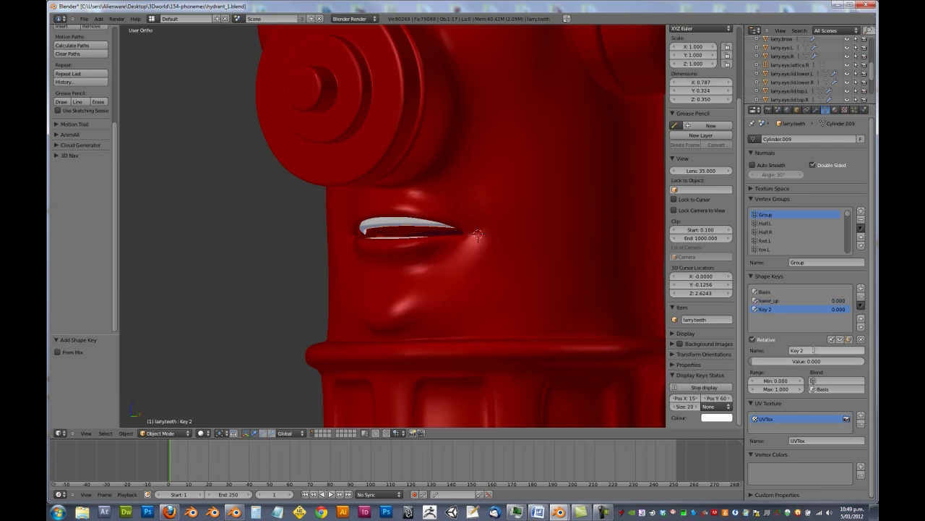
pyautogui.click(813, 350)
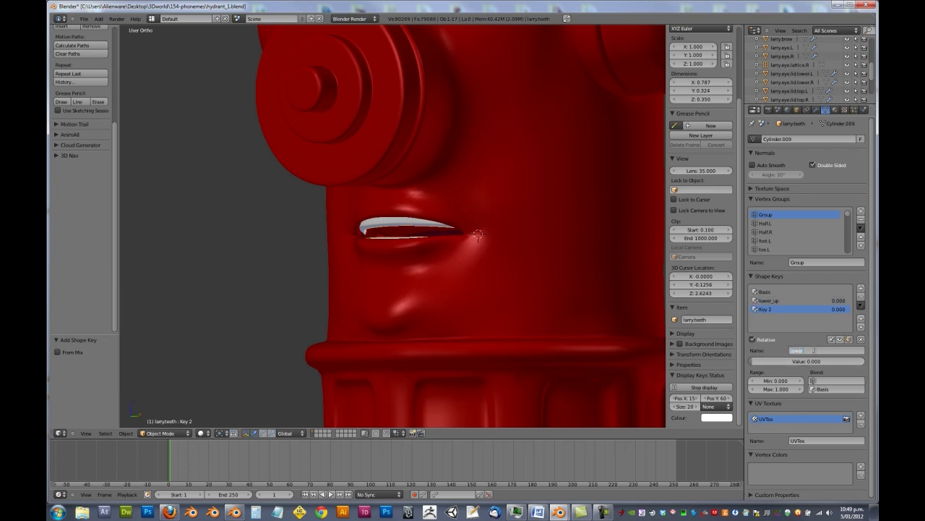
pyautogui.write('lower_down')
pyautogui.press('Return')
# - In the lower_up shape key, select all linked vertices of the lower teeth and move them up in the side view
pyautogui.moveTo(450, 203); pyautogui.dragTo(397, 235, button='middle')
pyautogui.press('KP_3')
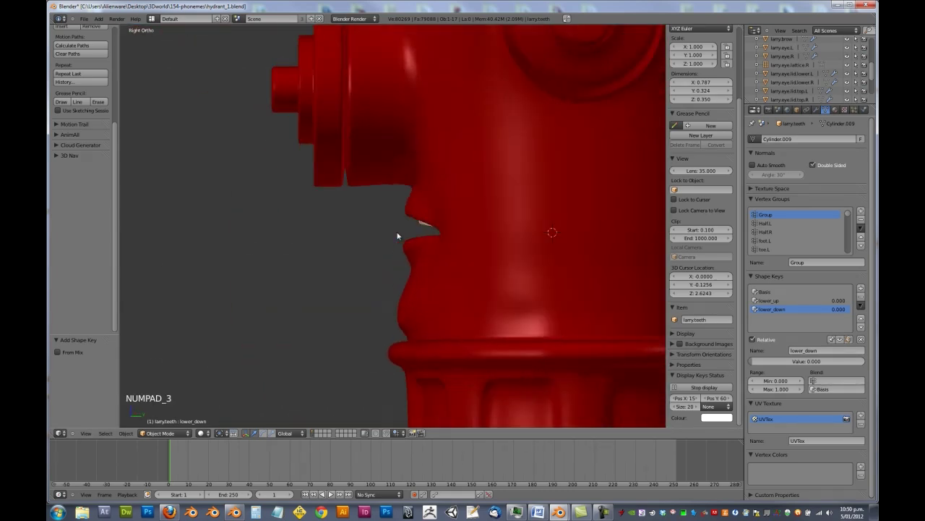
pyautogui.press('z')
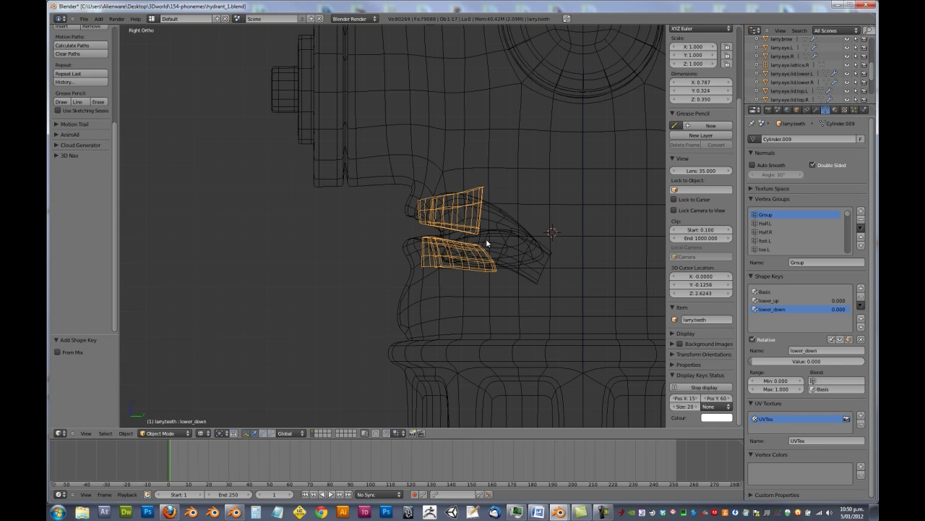
pyautogui.click(788, 300)
pyautogui.press('Tab')
pyautogui.scroll(2, 438, 273)
pyautogui.press('a')
pyautogui.press('a')
pyautogui.press('l')
pyautogui.press('g')
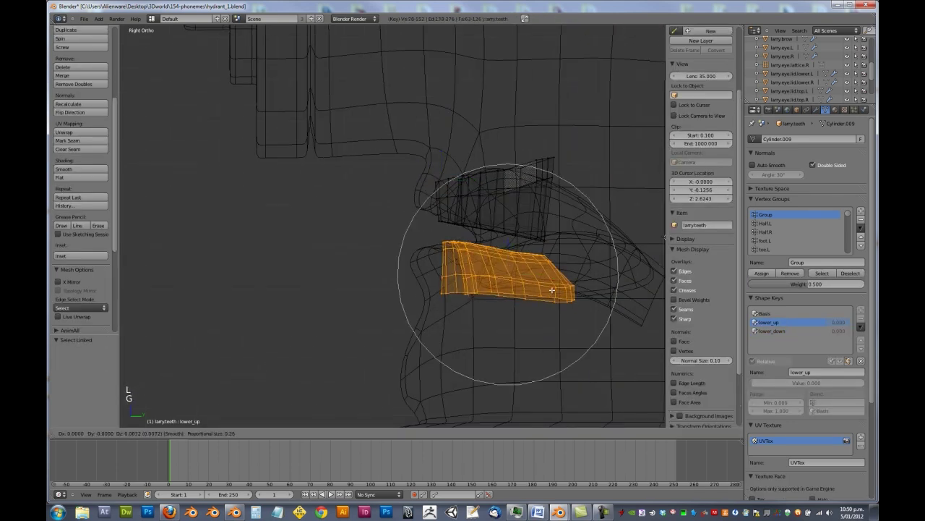
pyautogui.click(548, 277)
# - Fine-tune the lower teeth's height along the Z axis against the lips in the shaded view
pyautogui.press('z')
pyautogui.moveTo(528, 252)
pyautogui.mouseDown(button='middle')
pyautogui.moveTo(529, 239)
pyautogui.moveTo(500, 223)
pyautogui.moveTo(493, 198)
pyautogui.moveTo(521, 159)
pyautogui.moveTo(510, 215)
pyautogui.mouseUp(button='middle')
pyautogui.press('g')
pyautogui.press('z')
pyautogui.click(512, 219)
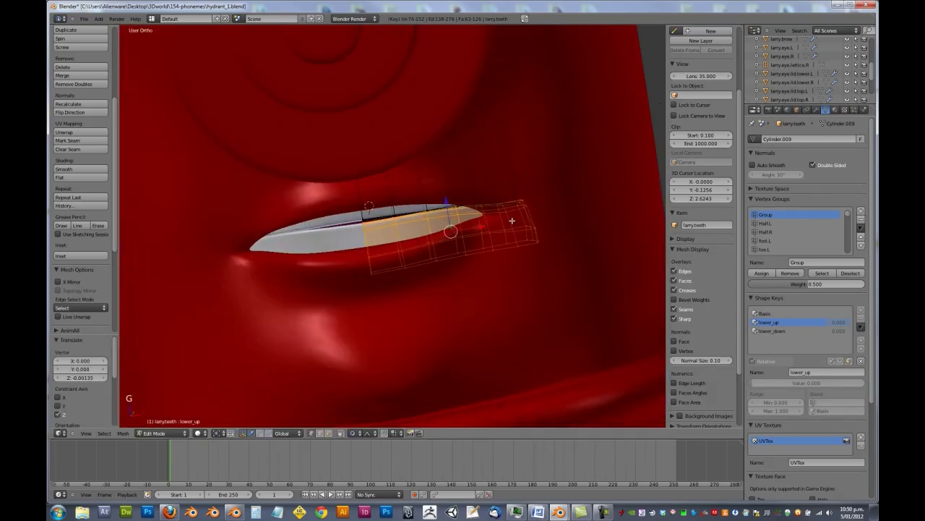
# - Rotate the lower teeth about 1.7° in the side view and nudge their position slightly
pyautogui.press('KP_3')
pyautogui.press('r')
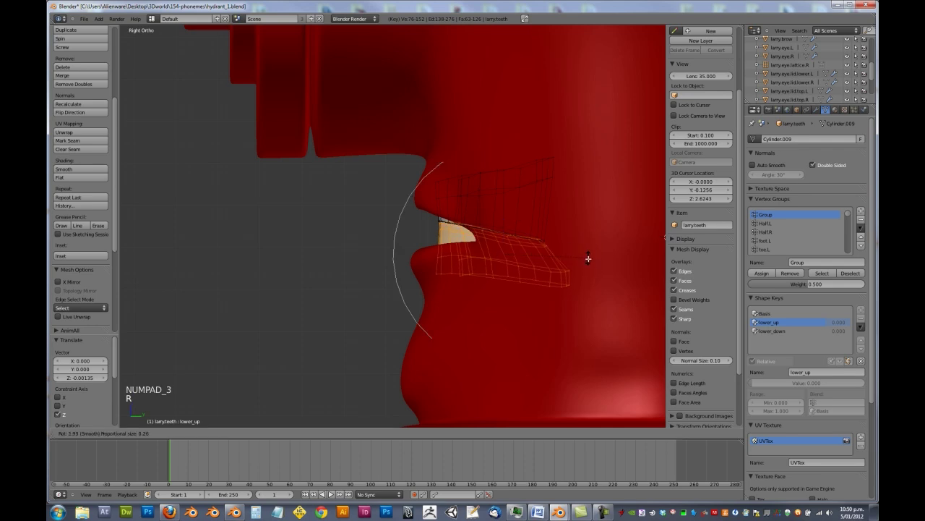
pyautogui.click(591, 257)
pyautogui.press('g')
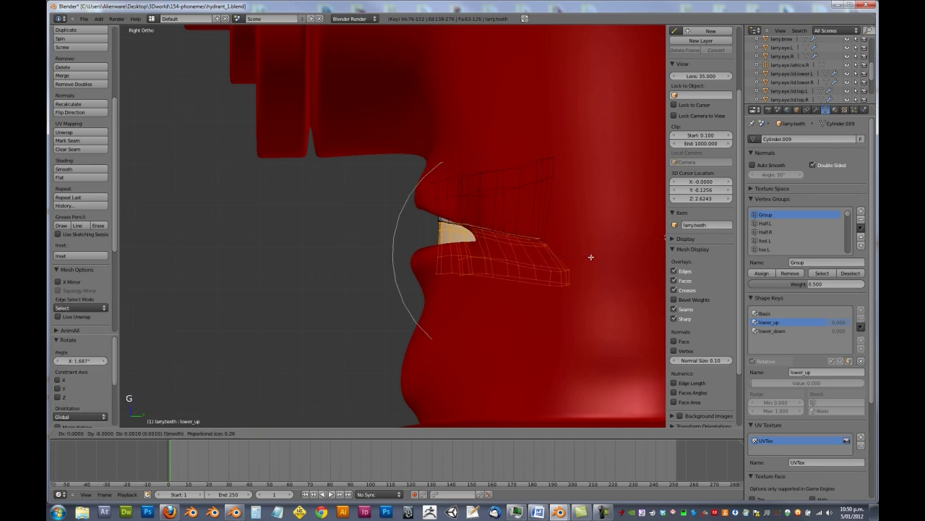
pyautogui.click(590, 255)
pyautogui.moveTo(489, 151); pyautogui.dragTo(481, 298, button='middle')
pyautogui.press('g')
pyautogui.press('y')
pyautogui.rightClick(605, 321)
# - Select the edge loop at the front of the lower teeth, move it with proportional size about 0.20, and finish editing the mesh
pyautogui.keyDown('alt'); pyautogui.rightClick(442, 285); pyautogui.keyUp('alt')
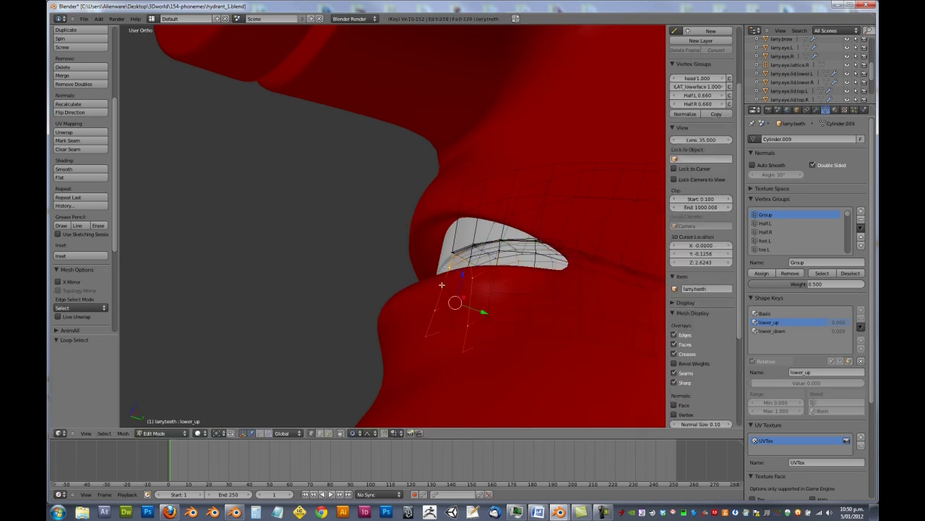
pyautogui.press('g')
pyautogui.scroll(3, 480, 309)
pyautogui.click(480, 309)
pyautogui.moveTo(479, 309); pyautogui.dragTo(530, 255, button='middle')
pyautogui.moveTo(570, 150); pyautogui.dragTo(434, 145, button='middle')
pyautogui.scroll(-5, 534, 236)
pyautogui.press('Tab')
# - Make lower_down the active teeth shape key, and set the hydrant body's jaw_down shape key to 1.000
pyautogui.click(775, 309)
pyautogui.moveTo(450, 231); pyautogui.dragTo(521, 271, button='middle')
pyautogui.rightClick(521, 270)
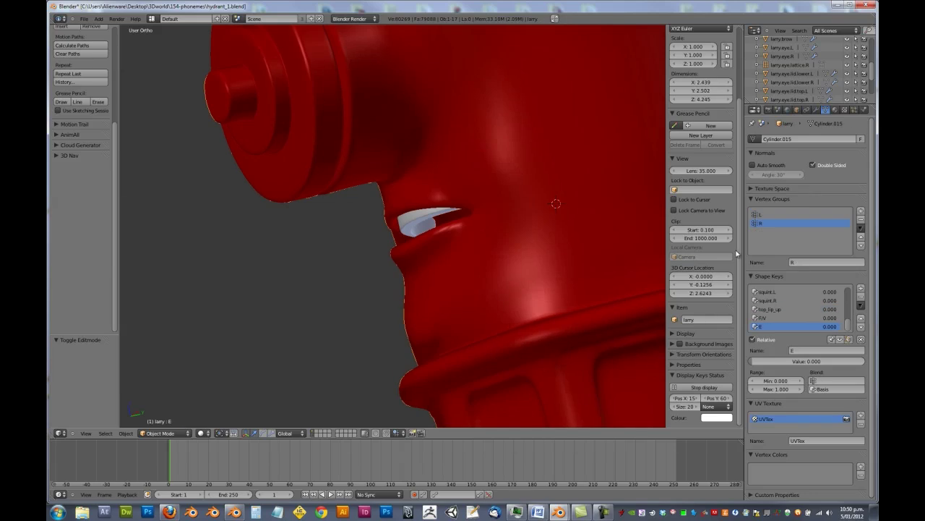
pyautogui.scroll(6, 780, 326)
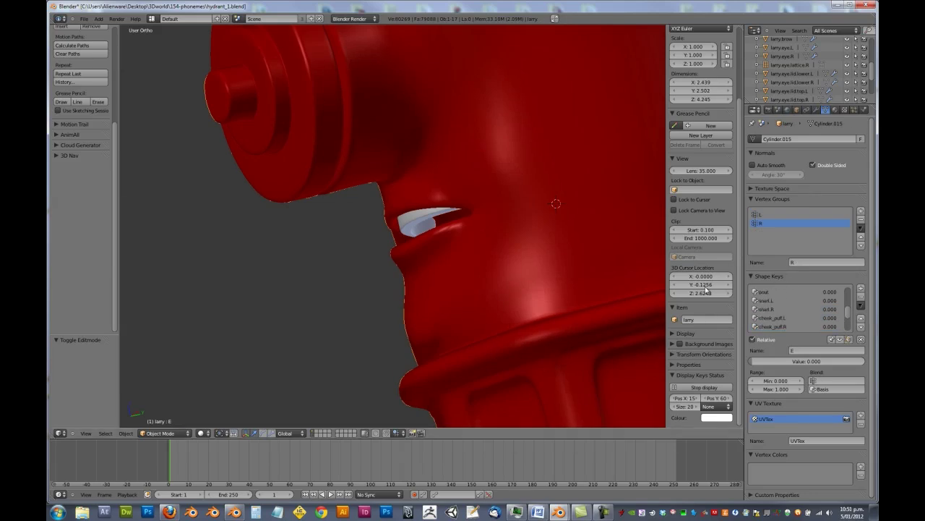
pyautogui.scroll(5, 785, 309)
pyautogui.click(783, 301)
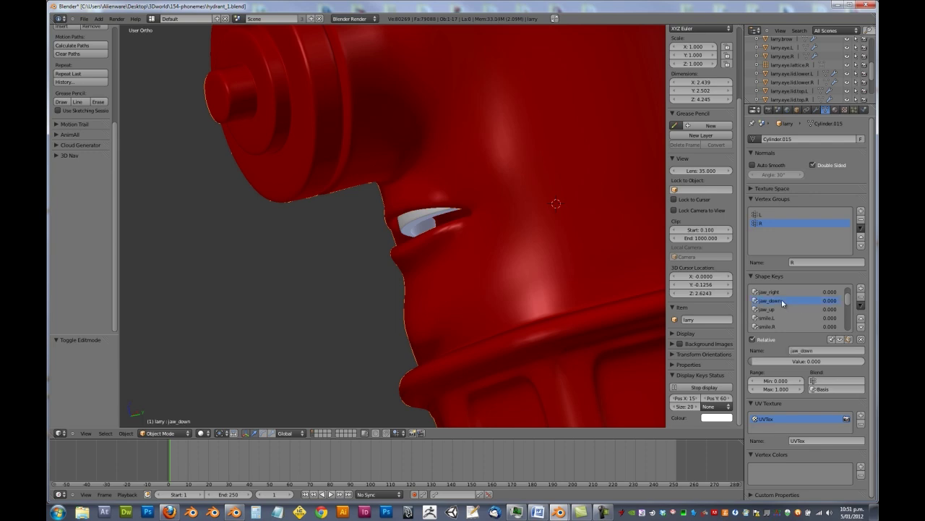
pyautogui.moveTo(794, 361); pyautogui.dragTo(874, 361)
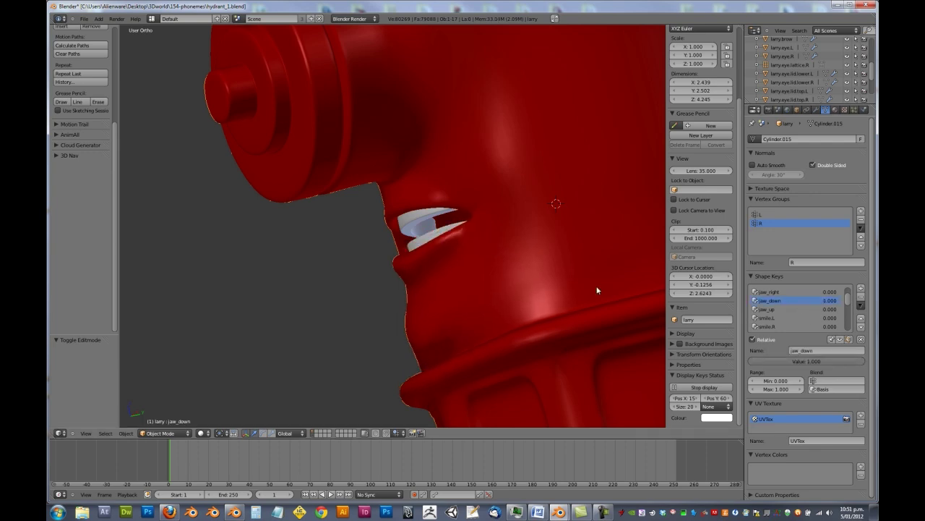
# - In the lower_down shape key, select the entire linked lower teeth and rotate them in the side view
pyautogui.rightClick(437, 231)
pyautogui.press('KP_3')
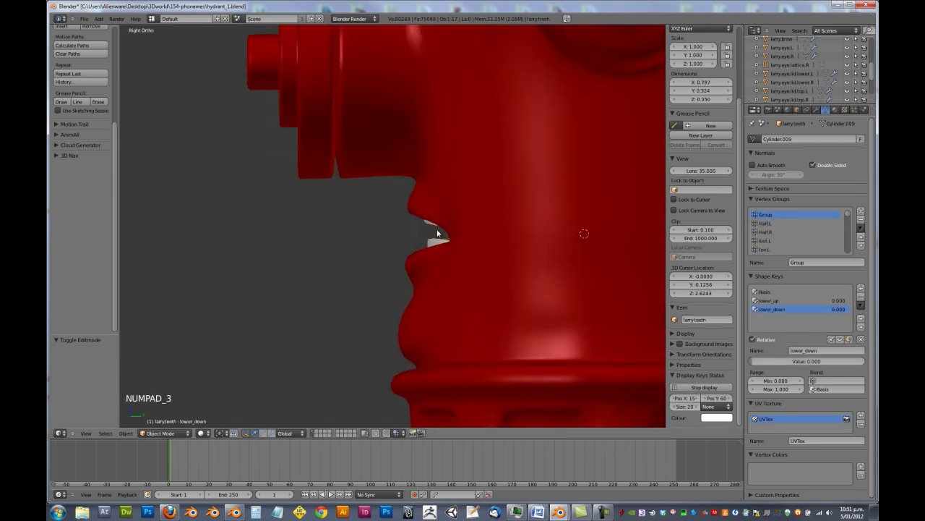
pyautogui.press('Tab')
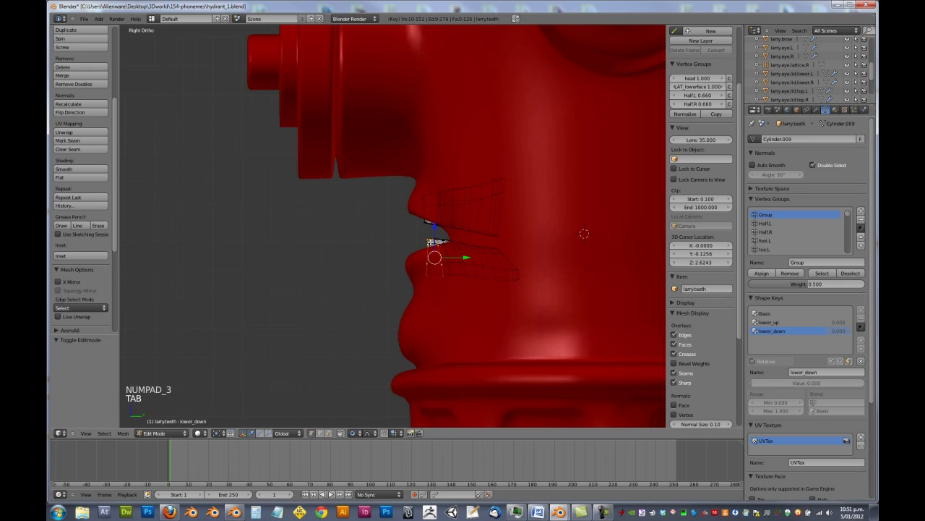
pyautogui.hotkey('ctrl', 'l')
pyautogui.press('r')
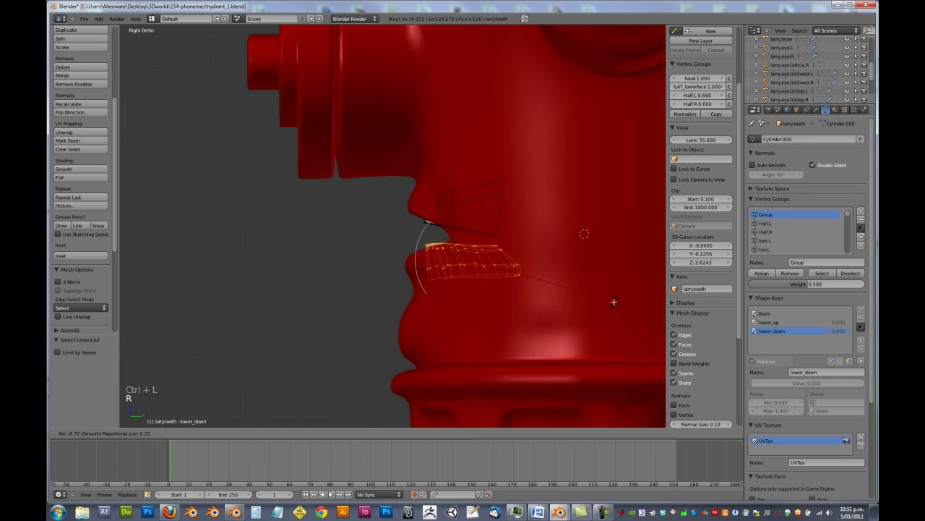
pyautogui.click(614, 302)
pyautogui.press('r')
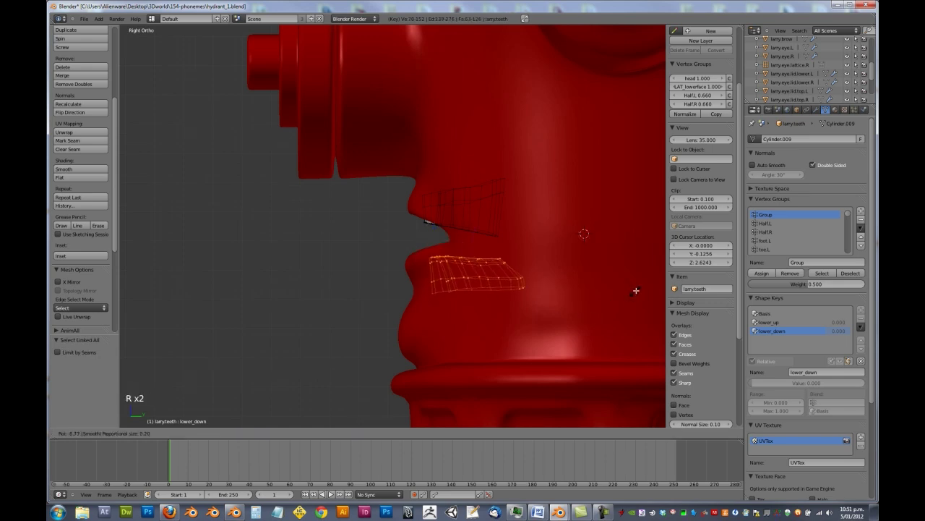
pyautogui.click(636, 290)
# - Set the pivot to the bounding box center, rotate the lower teeth about 8°, and raise them about 0.034 with a slight forward shift
pyautogui.press(',')
pyautogui.press('r')
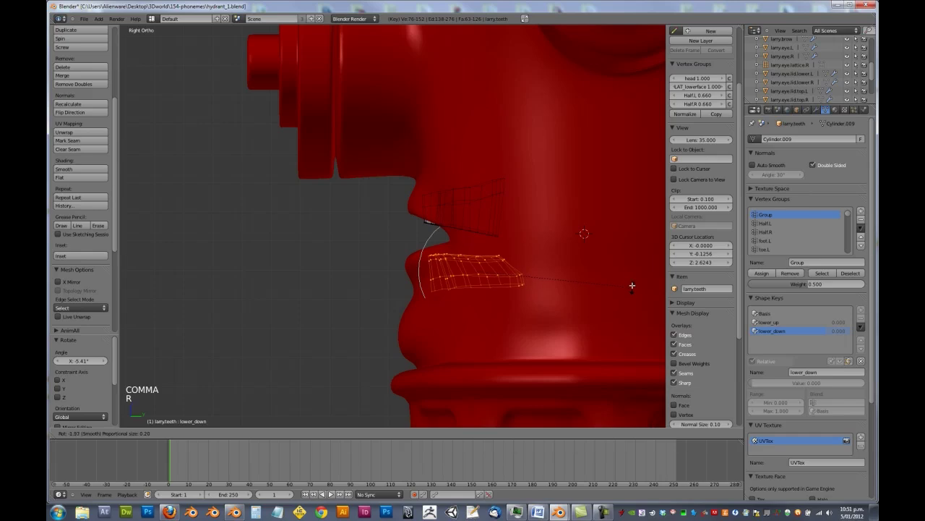
pyautogui.click(630, 274)
pyautogui.press('g')
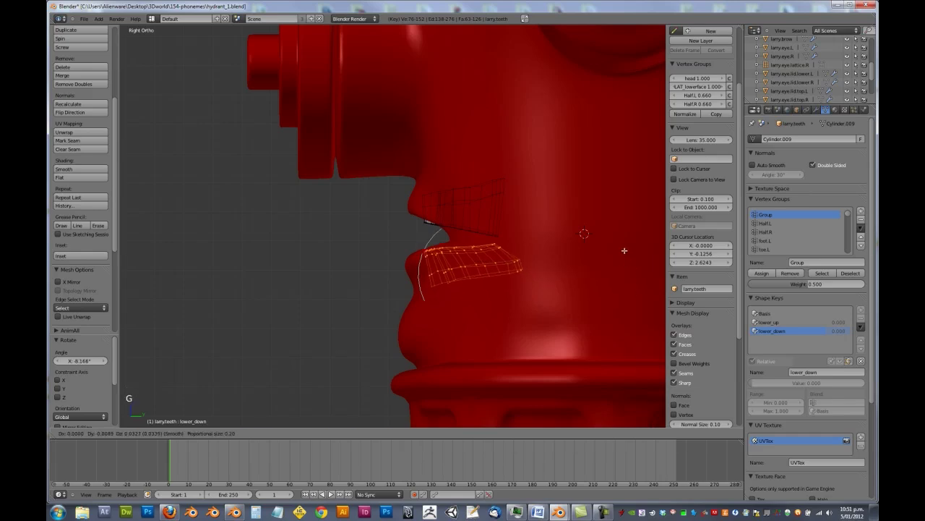
pyautogui.click(624, 250)
# - Shift the lower teeth back along the Y axis so they sit behind the opened lower lip
pyautogui.moveTo(506, 253)
pyautogui.mouseDown(button='middle')
pyautogui.moveTo(481, 256)
pyautogui.moveTo(490, 261)
pyautogui.mouseUp(button='middle')
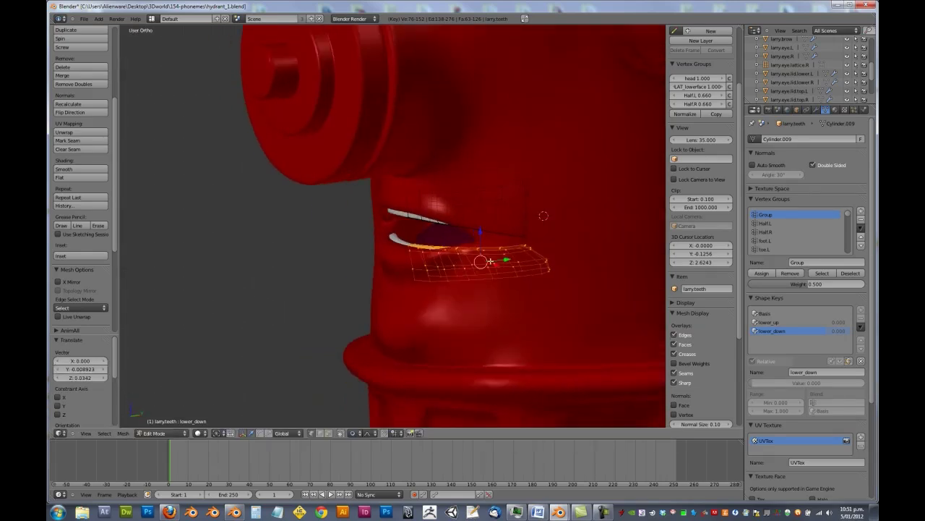
pyautogui.scroll(2, 490, 261)
pyautogui.press('g')
pyautogui.press('y')
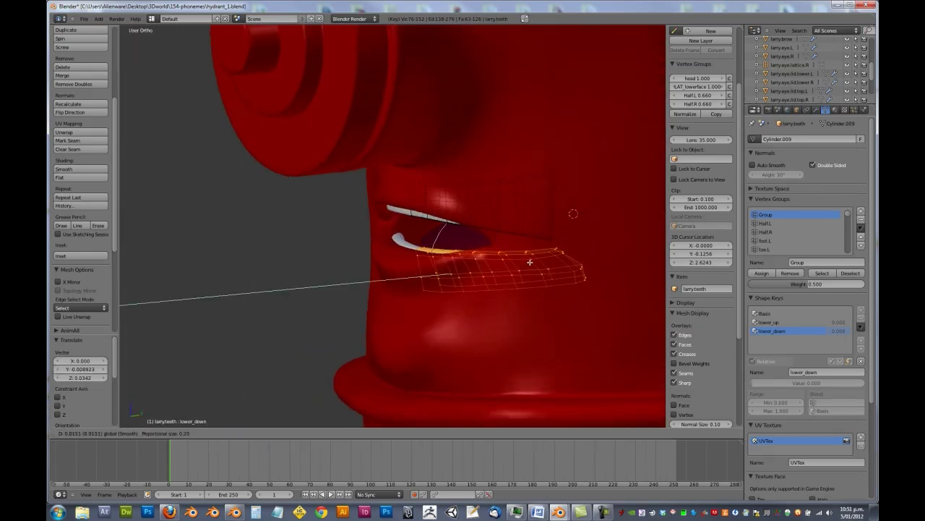
pyautogui.click(533, 264)
pyautogui.moveTo(533, 264); pyautogui.dragTo(491, 293, button='middle')
pyautogui.press('g')
pyautogui.press('y')
pyautogui.click(458, 277)
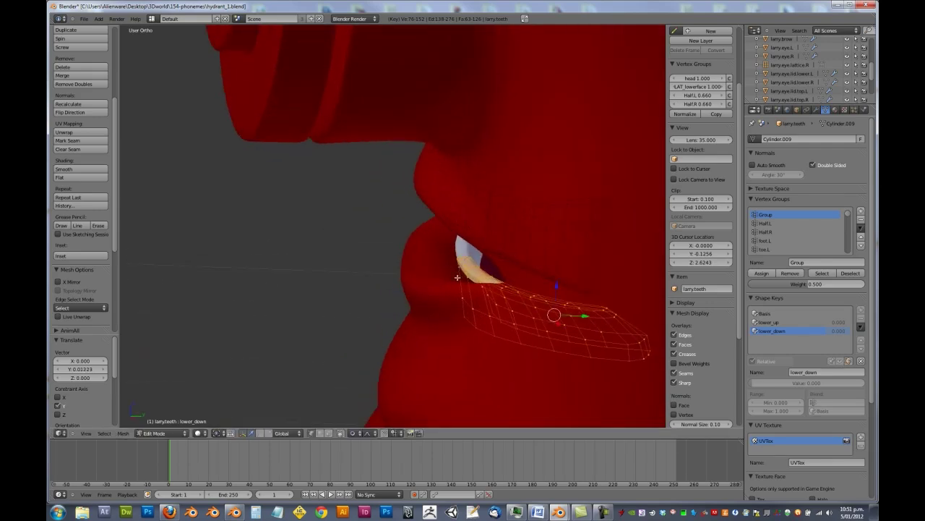
# - Nudge the lower teeth in the front view, and shift them about -0.003 along the X axis
pyautogui.press('KP_1')
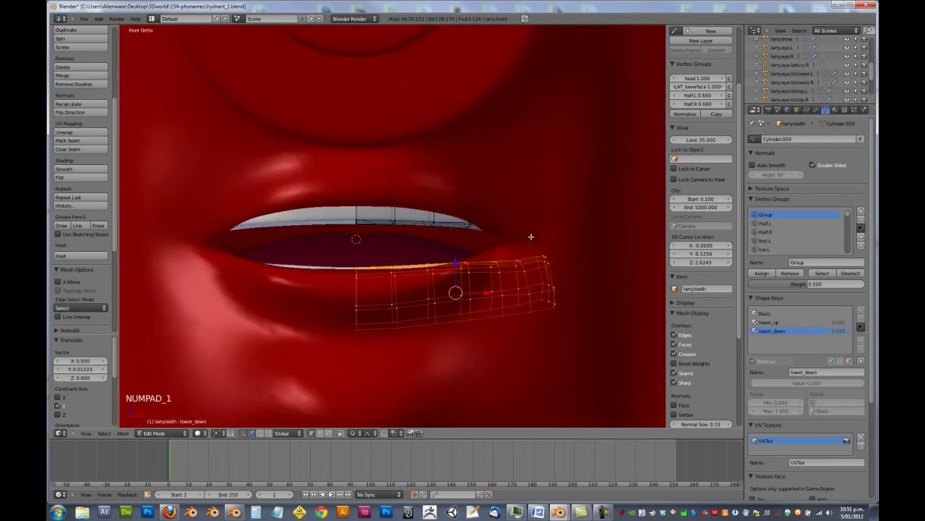
pyautogui.press('g')
pyautogui.click(541, 260)
pyautogui.moveTo(541, 260); pyautogui.dragTo(506, 272, button='middle')
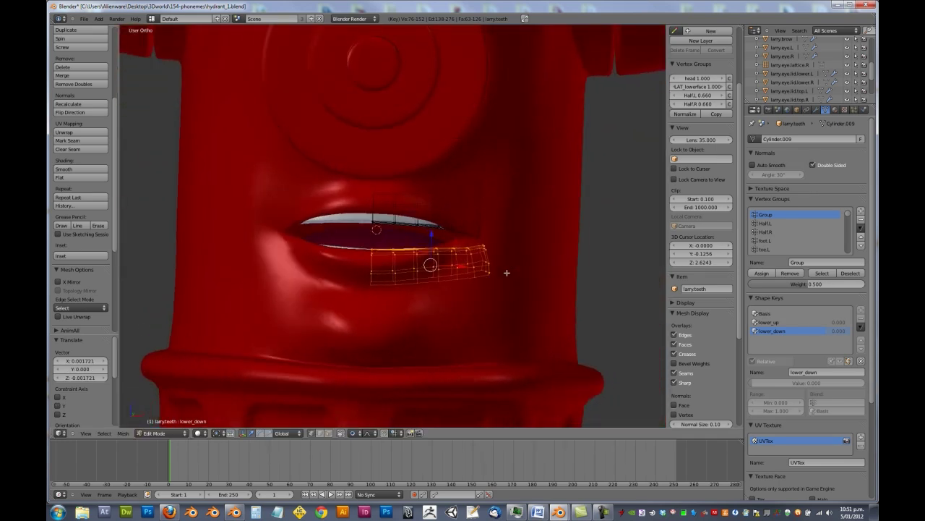
pyautogui.press('g')
pyautogui.press('x')
pyautogui.click(455, 266)
# - Move the lower teeth forward toward the lower lip in the side view, and adjust their position from an angled view
pyautogui.moveTo(455, 266); pyautogui.dragTo(293, 227, button='middle')
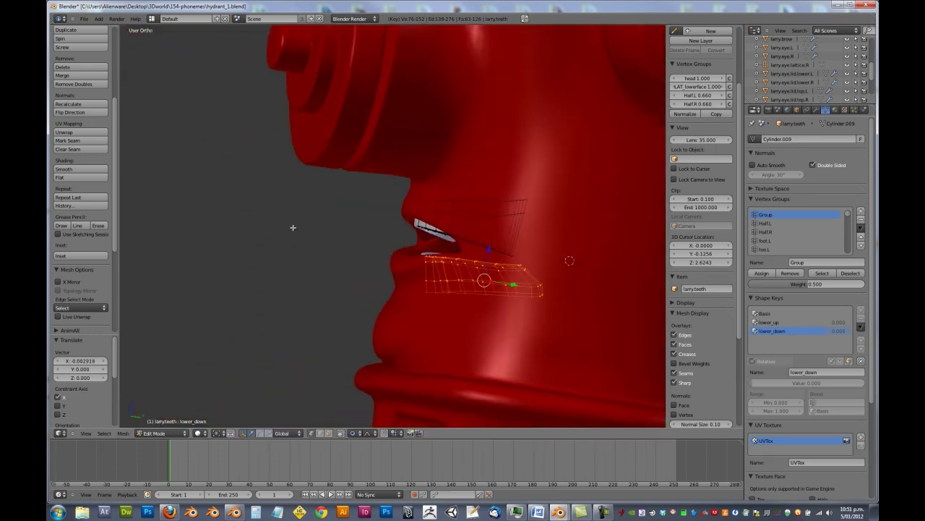
pyautogui.press('KP_Decimal')
pyautogui.press('KP_3')
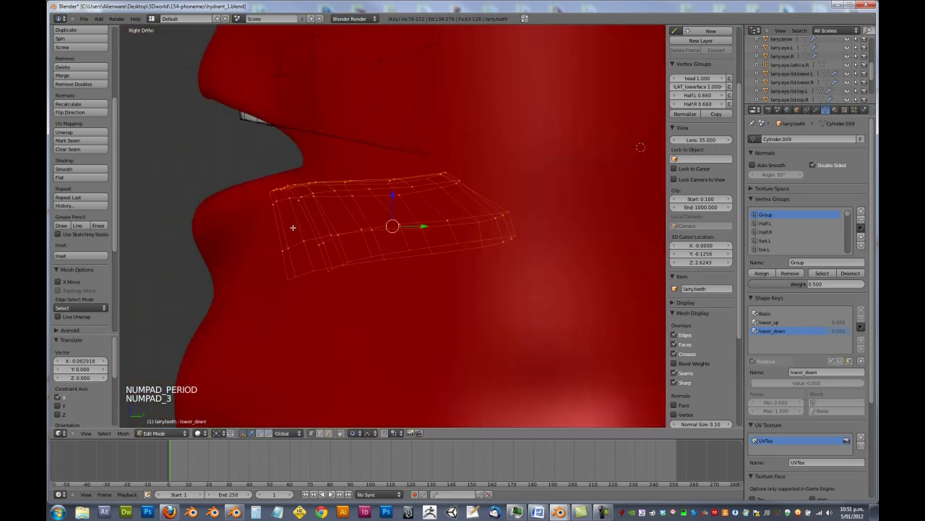
pyautogui.press('g')
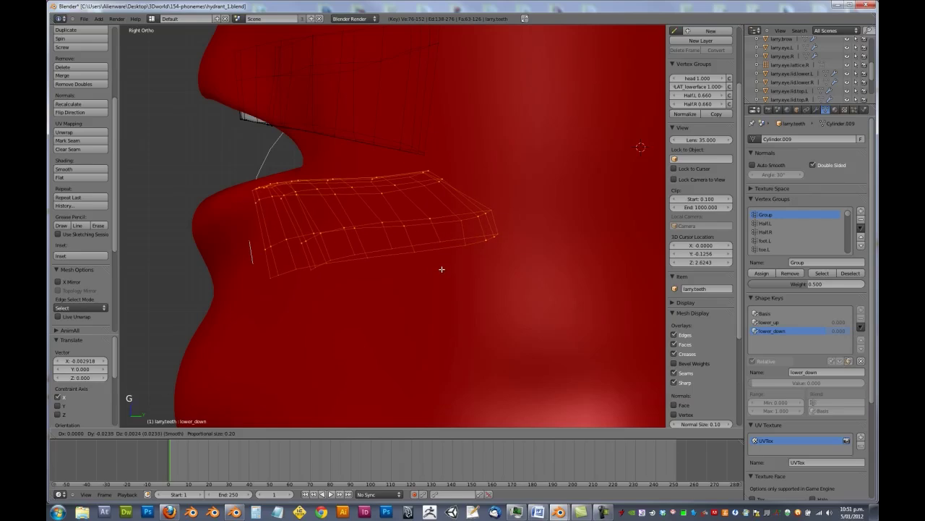
pyautogui.click(439, 268)
pyautogui.moveTo(359, 253); pyautogui.dragTo(392, 270, button='middle')
pyautogui.press('g')
pyautogui.click(314, 237)
# - Adjust the lower teeth's position with the X axis locked, and finish editing the lower_down shape
pyautogui.press('g')
pyautogui.hotkey('shift', 'x')
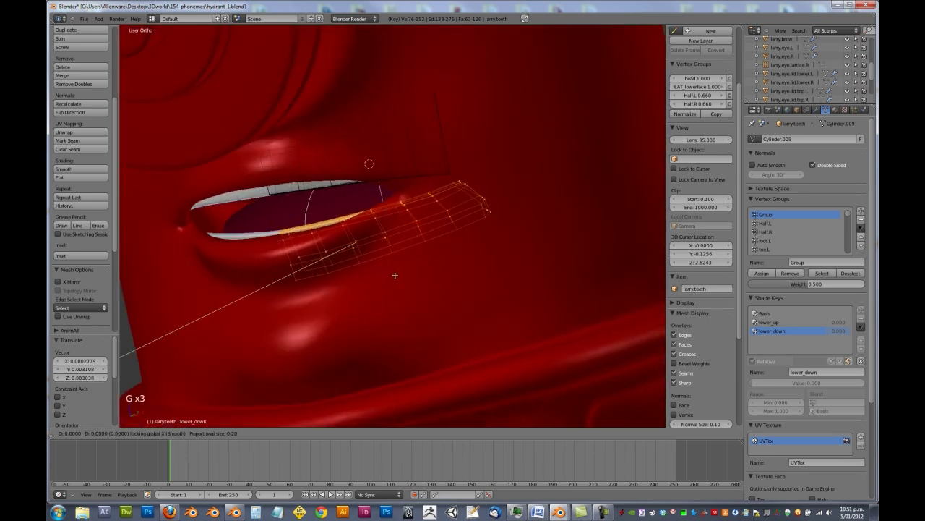
pyautogui.click(397, 276)
pyautogui.moveTo(394, 277); pyautogui.dragTo(475, 252, button='middle')
pyautogui.press('Tab')
pyautogui.scroll(-5, 384, 231)
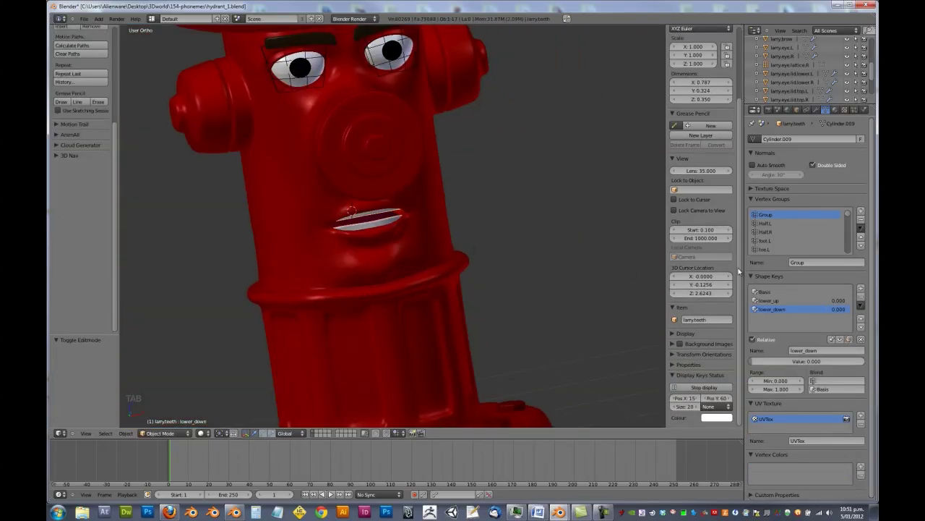
# - Select the hydrant body and clear all of its shape key values
pyautogui.rightClick(416, 246)
pyautogui.click(860, 339)
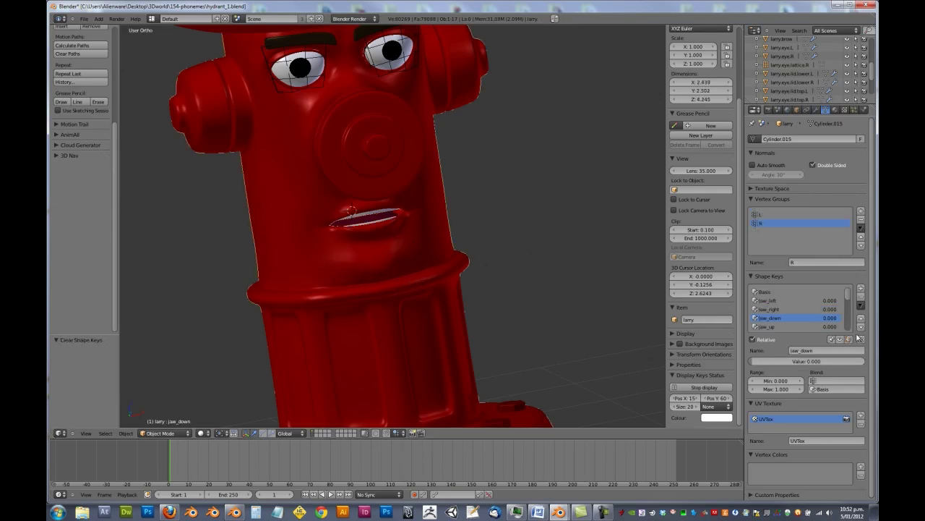
pyautogui.moveTo(514, 205); pyautogui.dragTo(415, 251, button='middle')
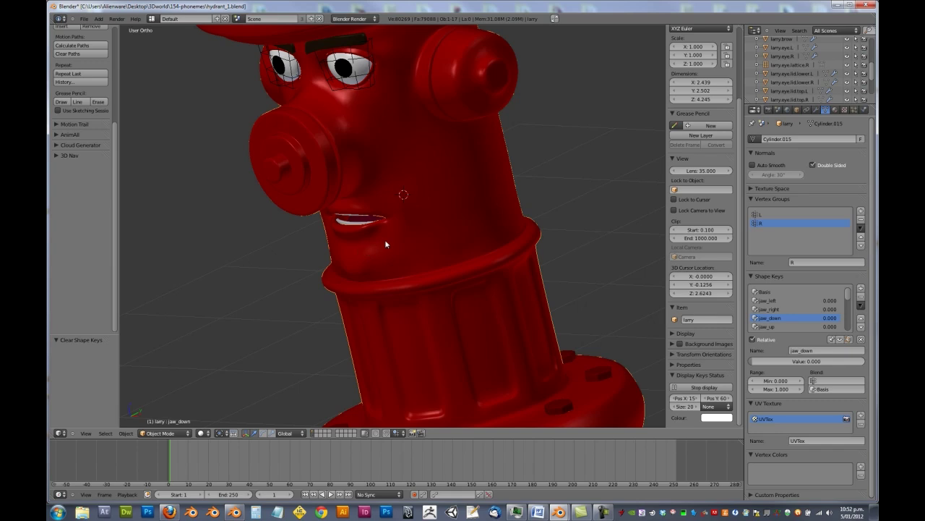
pyautogui.scroll(6, 389, 239)
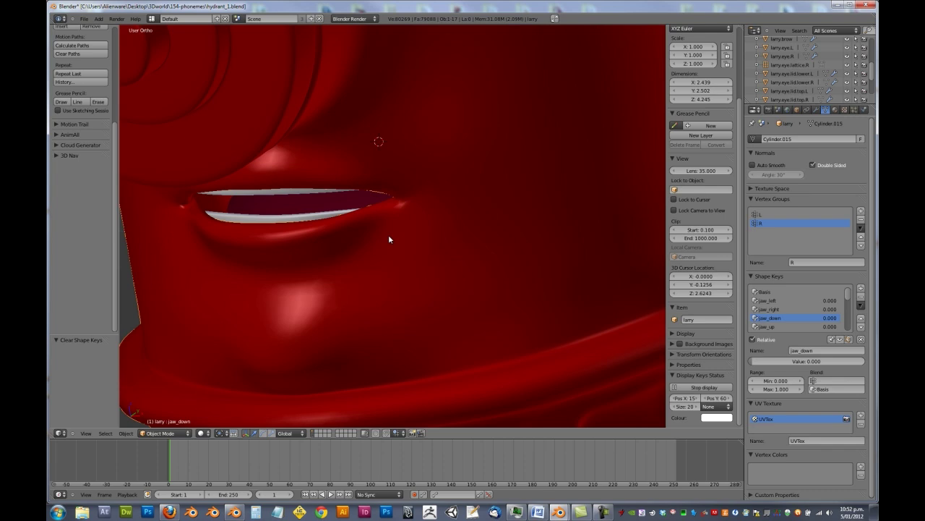
# - Select the tongue, add a Basis shape key, and add a second shape key named The
pyautogui.rightClick(358, 196)
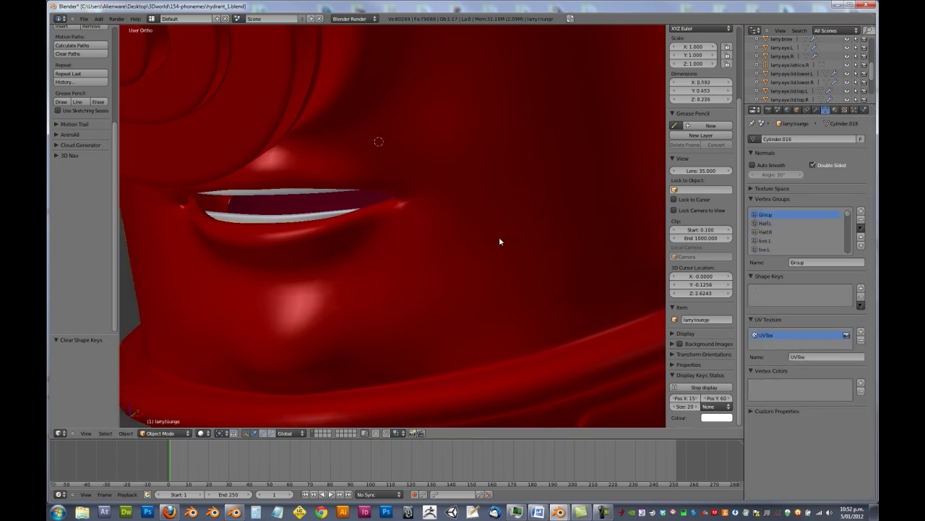
pyautogui.moveTo(504, 239); pyautogui.dragTo(477, 241, button='middle')
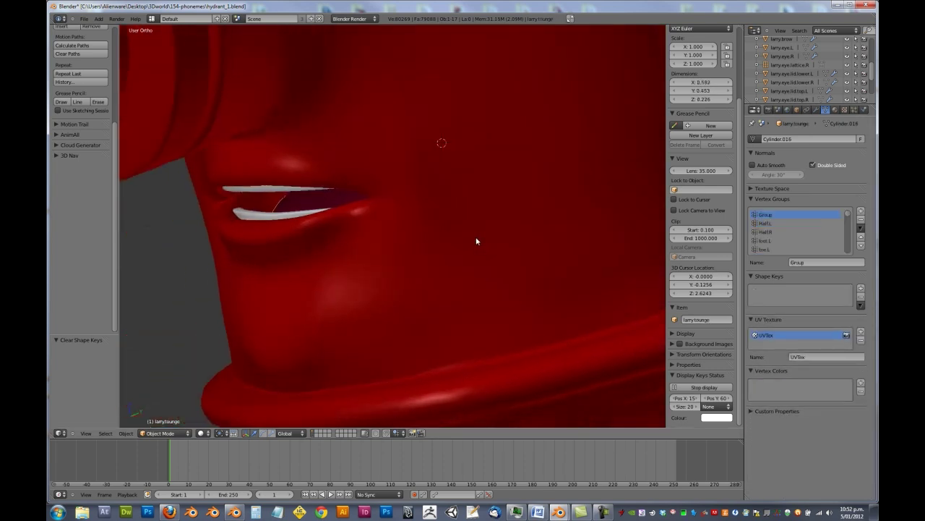
pyautogui.click(861, 287)
pyautogui.press('z')
pyautogui.press('z')
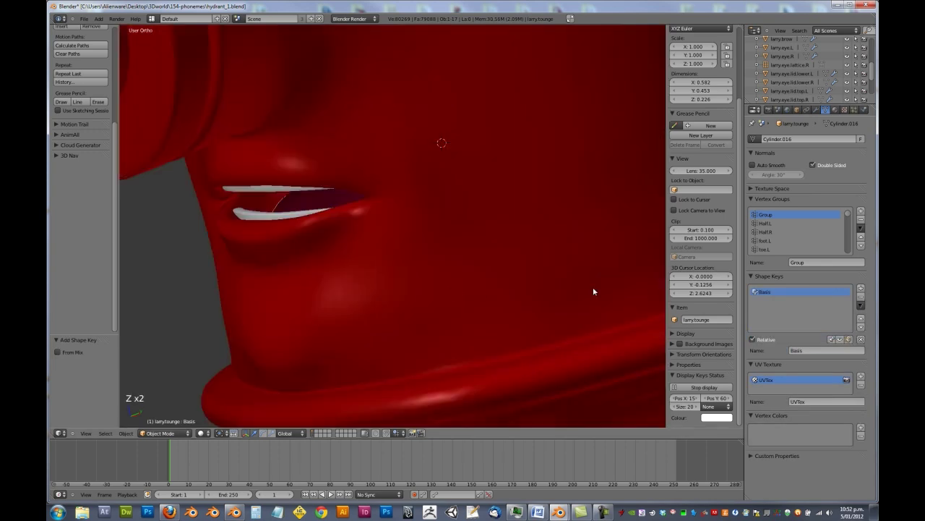
pyautogui.click(861, 287)
pyautogui.click(821, 350)
pyautogui.write('The')
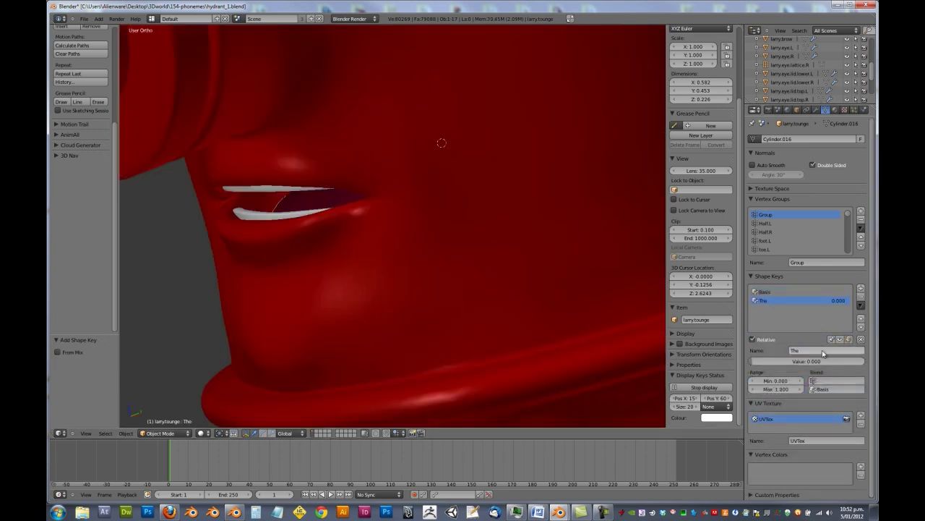
pyautogui.press('Return')
# - Move the tongue tip about -0.08 in Y and 0.096 in Z between the teeth, using proportional editing in the side view
pyautogui.moveTo(513, 252); pyautogui.dragTo(460, 244, button='middle')
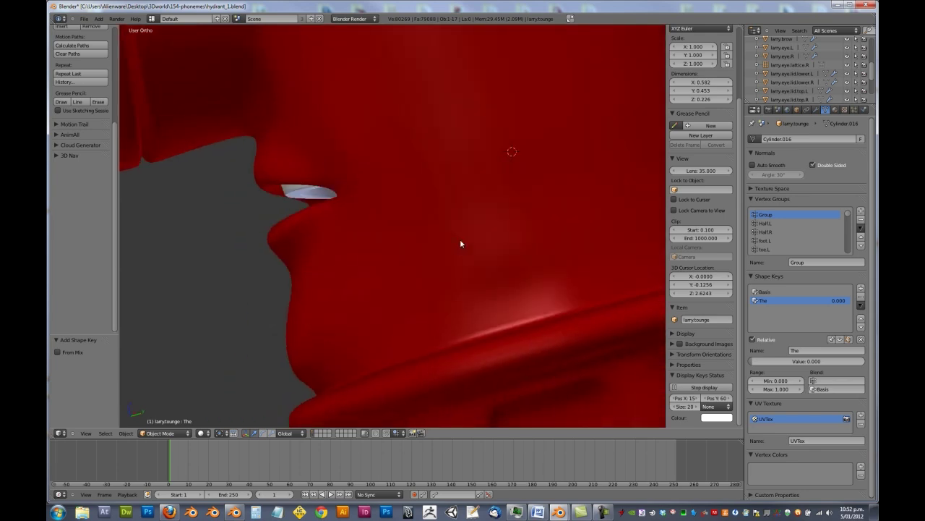
pyautogui.press('KP_3')
pyautogui.press('z')
pyautogui.press('Tab')
pyautogui.press('a')
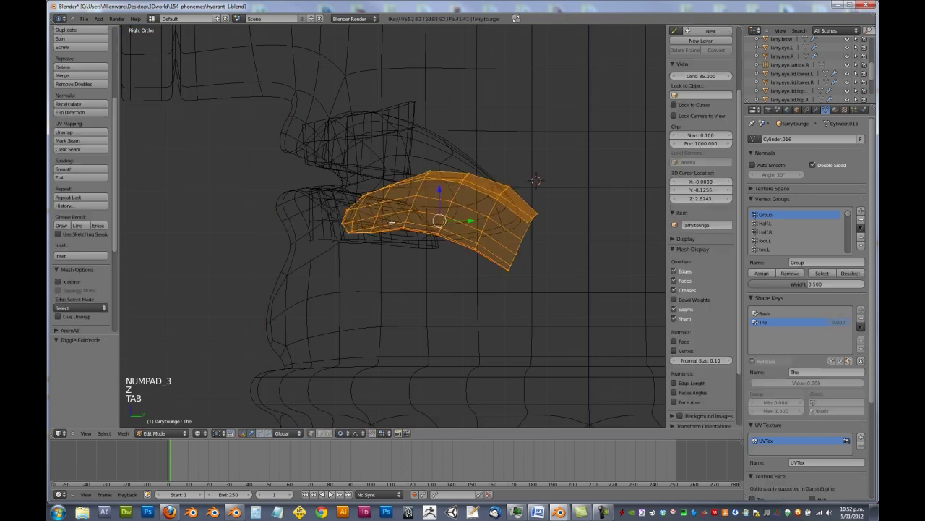
pyautogui.press('a')
pyautogui.press('b')
pyautogui.moveTo(333, 179); pyautogui.dragTo(369, 239)
pyautogui.press('g')
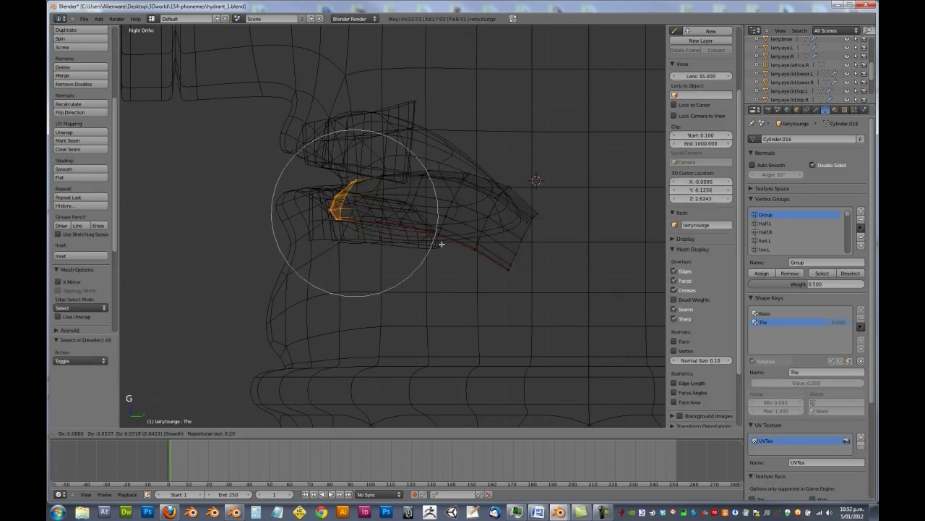
pyautogui.click(420, 220)
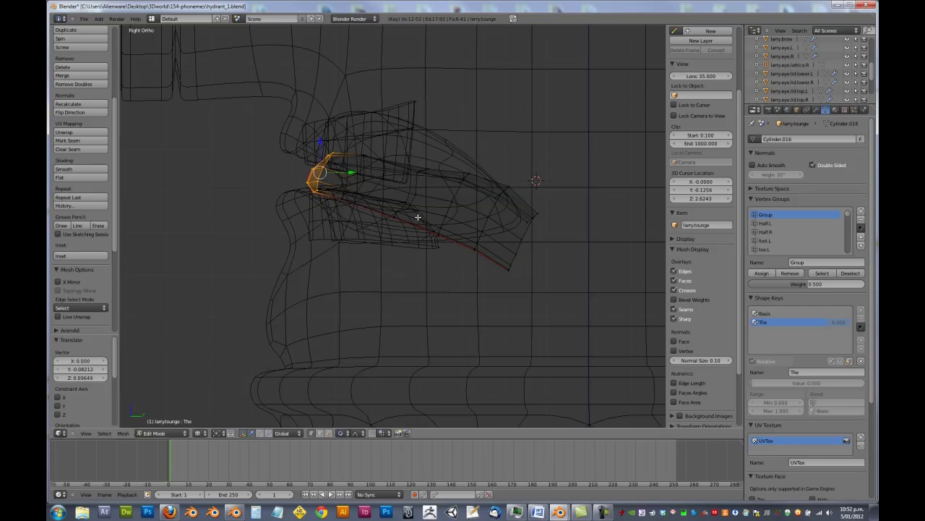
pyautogui.press('z')
pyautogui.moveTo(424, 180)
pyautogui.mouseDown(button='middle')
pyautogui.moveTo(453, 198)
pyautogui.moveTo(424, 203)
pyautogui.moveTo(413, 191)
pyautogui.mouseUp(button='middle')
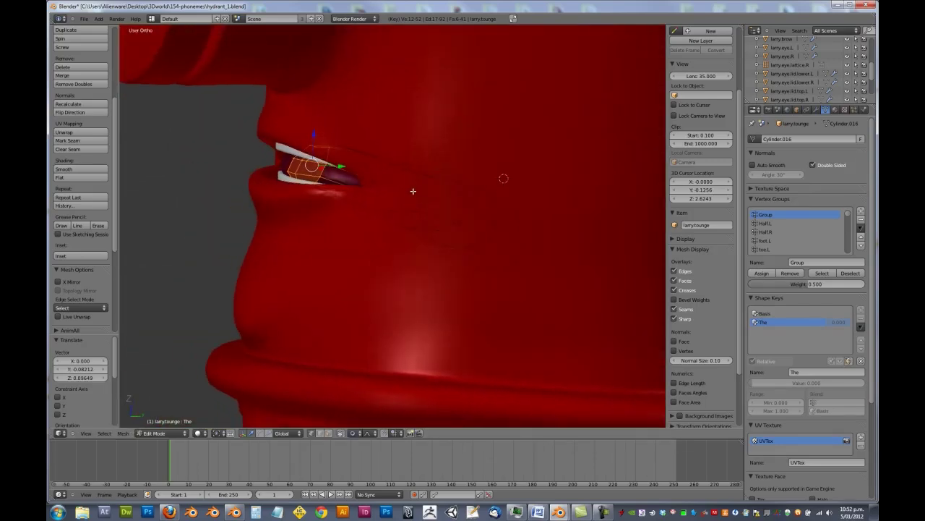
# - Flatten the tongue tip to about 0.607 along Z, and nudge it slightly forward and up in the side view
pyautogui.press('KP_3')
pyautogui.press('z')
pyautogui.press('z')
pyautogui.press('z')
pyautogui.scroll(3, 338, 169)
pyautogui.keyDown('shift'); pyautogui.moveTo(338, 170); pyautogui.dragTo(413, 265, button='middle'); pyautogui.keyUp('shift')
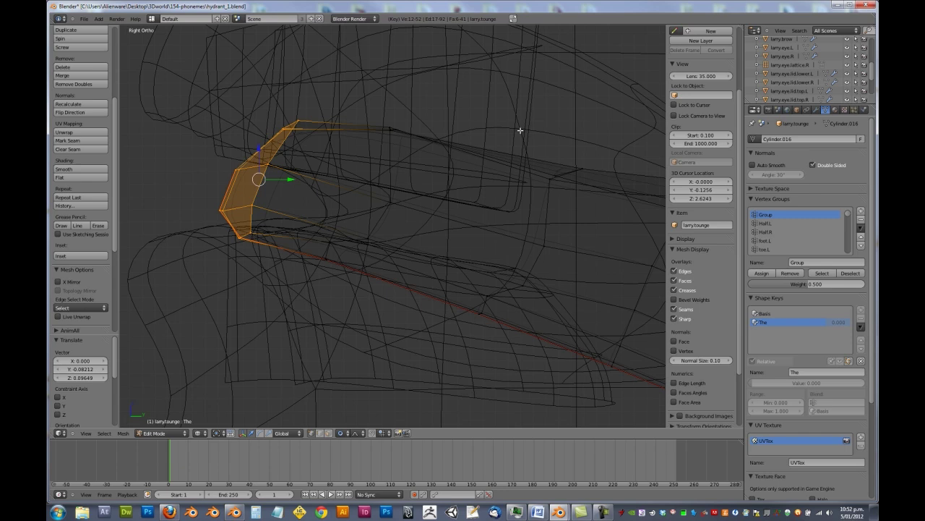
pyautogui.press('s')
pyautogui.press('z')
pyautogui.click(419, 166)
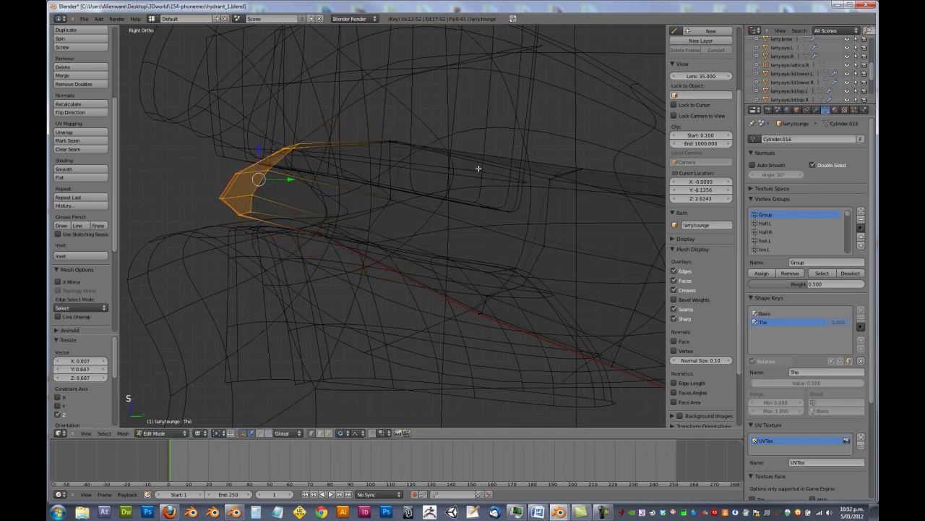
pyautogui.press('g')
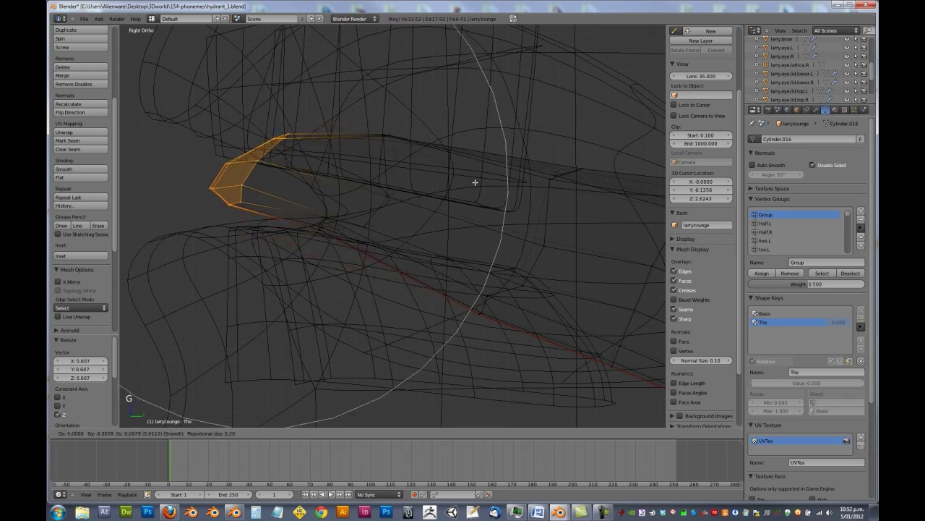
pyautogui.click(454, 212)
# - Raise the edge loop just behind the tongue tip and rotate it about -12.6°
pyautogui.press('a')
pyautogui.keyDown('alt'); pyautogui.rightClick(613, 306); pyautogui.keyUp('alt')
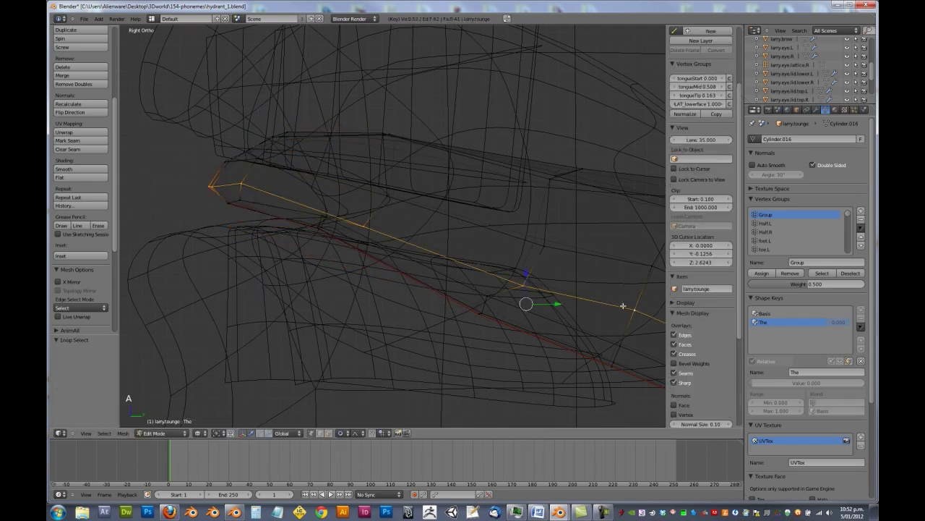
pyautogui.keyDown('alt'); pyautogui.rightClick(374, 210); pyautogui.keyUp('alt')
pyautogui.press('g')
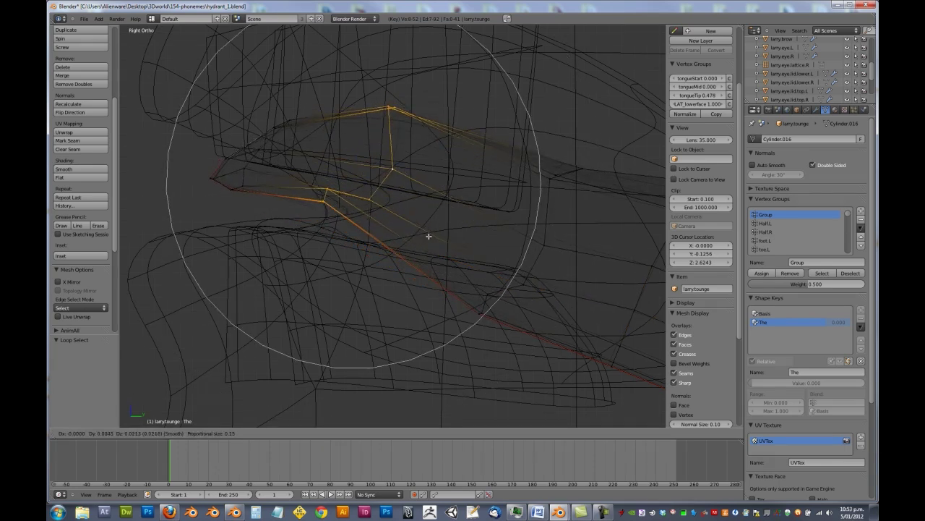
pyautogui.click(426, 225)
pyautogui.press('r')
pyautogui.click(508, 230)
pyautogui.press('z')
pyautogui.moveTo(410, 229); pyautogui.dragTo(463, 236, button='middle')
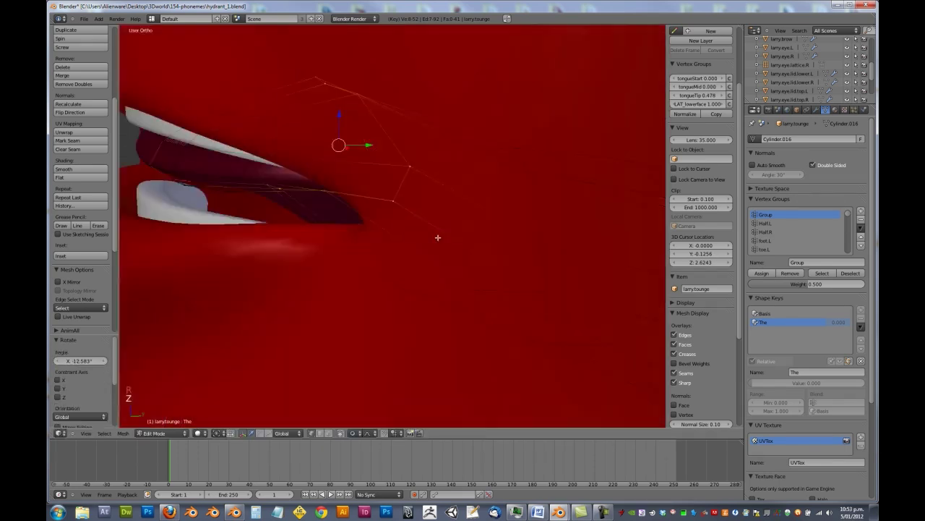
pyautogui.scroll(-4, 376, 251)
pyautogui.moveTo(374, 251); pyautogui.dragTo(383, 272, button='middle')
pyautogui.press('KP_3')
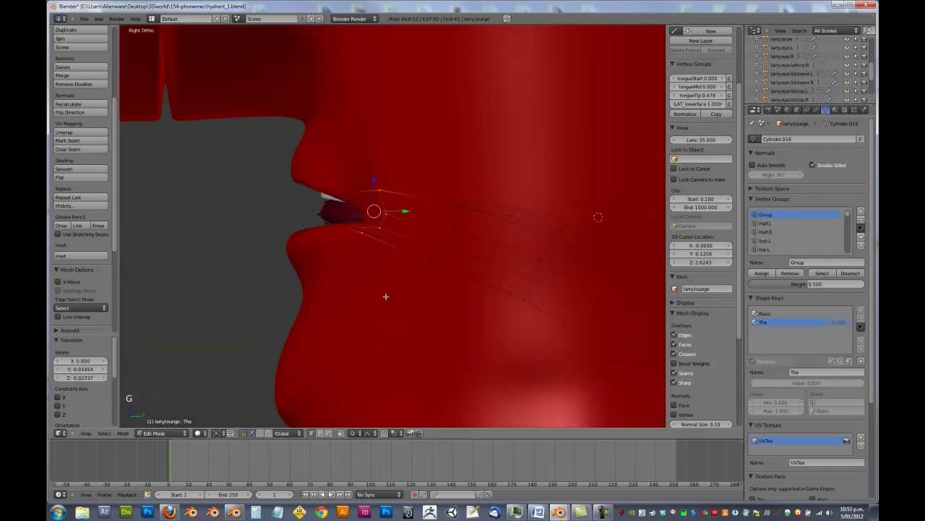
# - Select the tongue tip in the side view and shift it about -0.009 in Y and 0.003 in Z
pyautogui.press('a')
pyautogui.press('b')
pyautogui.moveTo(307, 179); pyautogui.dragTo(347, 238)
pyautogui.press('g')
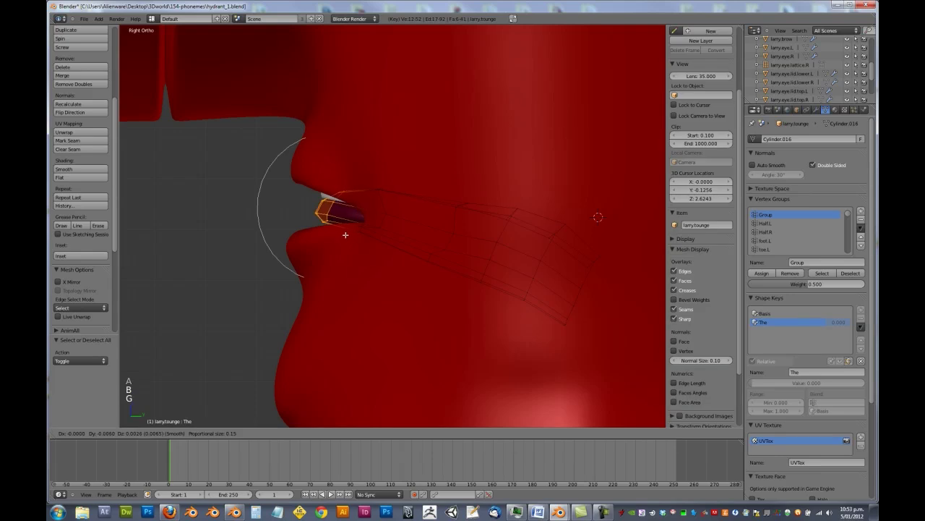
pyautogui.click(344, 234)
pyautogui.moveTo(344, 234); pyautogui.dragTo(274, 187, button='middle')
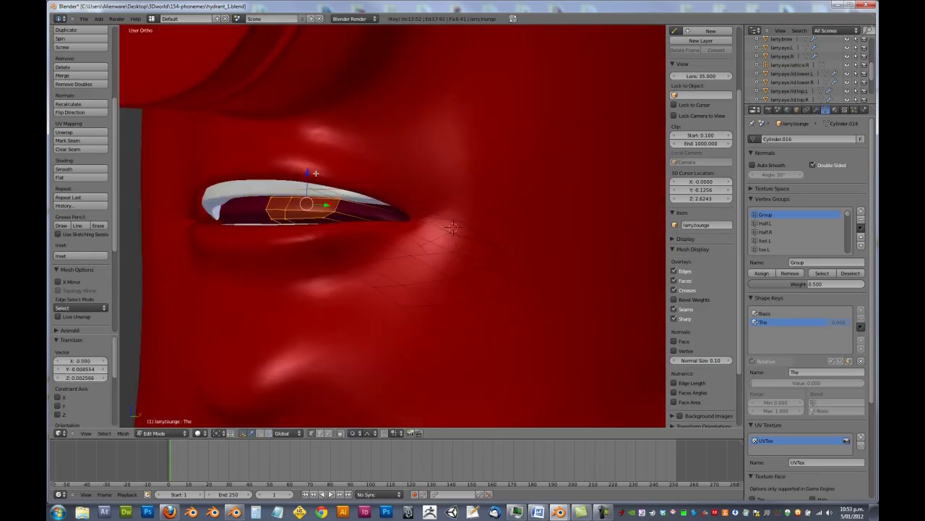
# - Fine-tune the tongue tip's position between the teeth along individual axes from angled views
pyautogui.press('g')
pyautogui.moveTo(311, 175); pyautogui.dragTo(310, 175)
pyautogui.moveTo(311, 173); pyautogui.dragTo(267, 155, button='middle')
pyautogui.moveTo(319, 176); pyautogui.dragTo(320, 178)
pyautogui.moveTo(339, 216); pyautogui.dragTo(343, 217)
pyautogui.moveTo(340, 218); pyautogui.dragTo(318, 183, button='middle')
pyautogui.moveTo(309, 188); pyautogui.dragTo(309, 187)
pyautogui.moveTo(309, 187); pyautogui.dragTo(332, 246, button='middle')
pyautogui.moveTo(280, 233); pyautogui.dragTo(242, 238, button='middle')
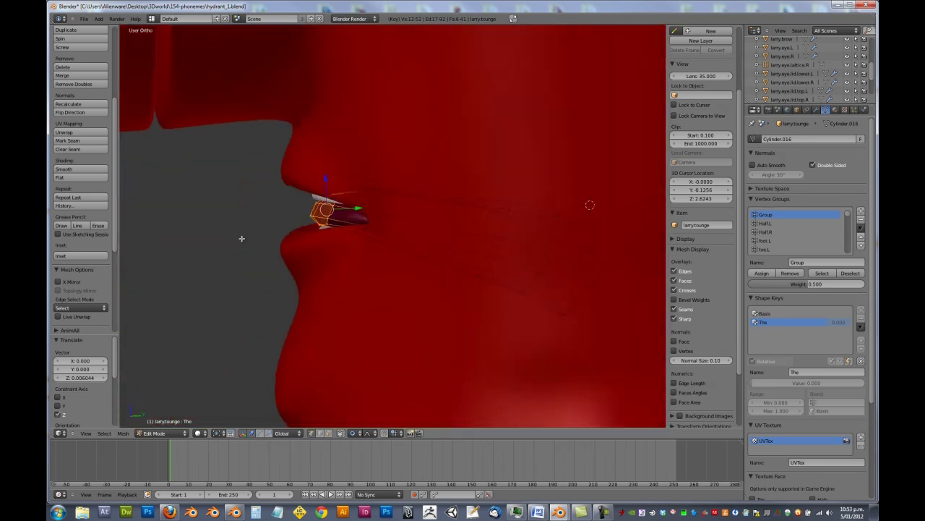
# - Select the edge loop at mid-tongue and raise it about 0.02 along Z
pyautogui.keyDown('alt'); pyautogui.rightClick(455, 215); pyautogui.keyUp('alt')
pyautogui.moveTo(446, 197); pyautogui.dragTo(440, 187)
pyautogui.moveTo(299, 219); pyautogui.dragTo(421, 240, button='middle')
pyautogui.moveTo(224, 243); pyautogui.dragTo(313, 183, button='middle')
pyautogui.scroll(-4, 320, 234)
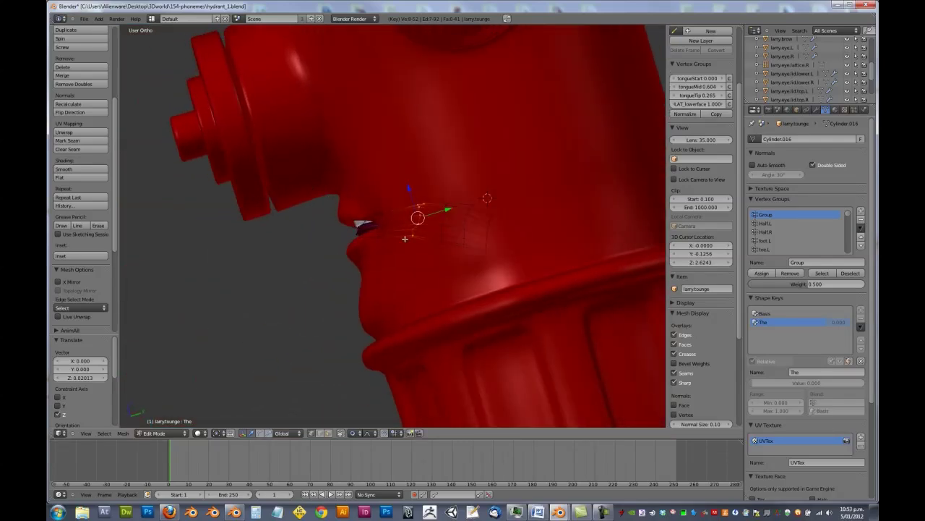
# - Select part of the tongue tip's front vertices and move them slightly forward in the side view
pyautogui.press('KP_3')
pyautogui.scroll(4, 386, 225)
pyautogui.scroll(4, 287, 231)
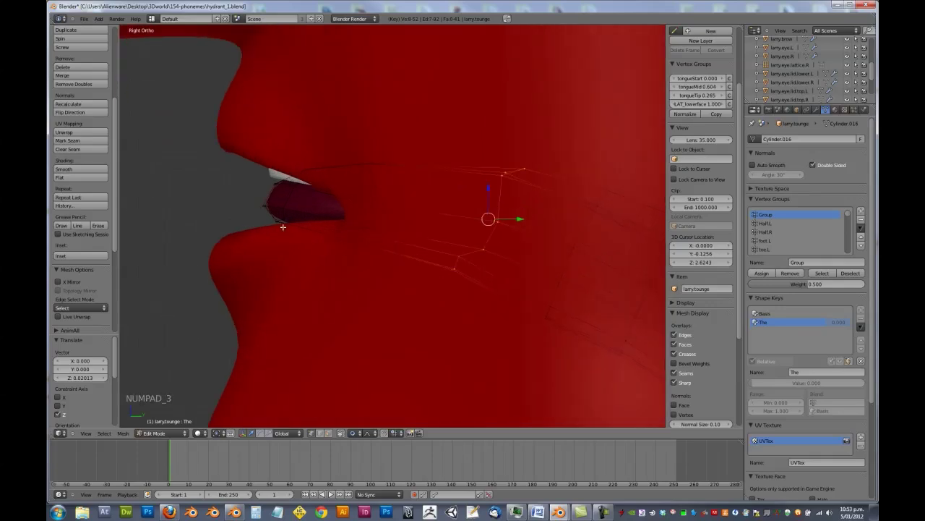
pyautogui.press('a')
pyautogui.press('a')
pyautogui.press('b')
pyautogui.moveTo(268, 215); pyautogui.dragTo(302, 235)
pyautogui.press('g')
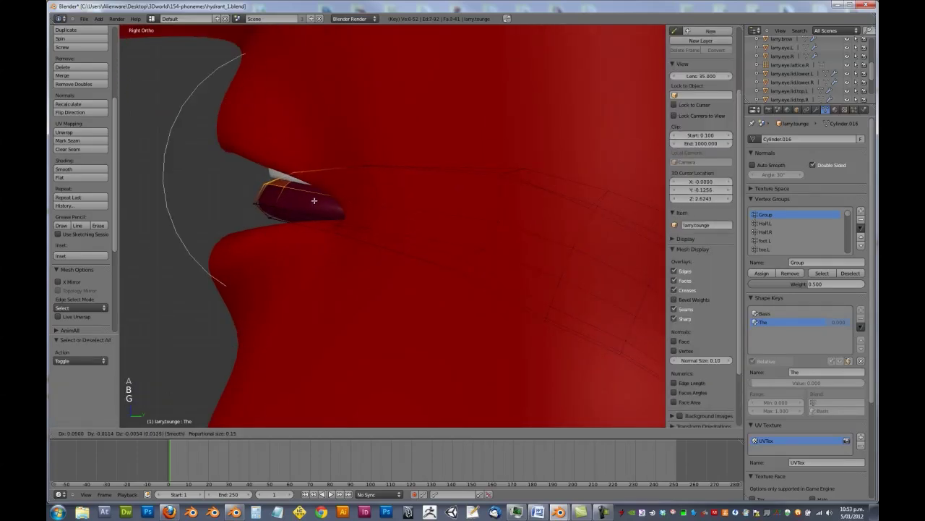
pyautogui.click(309, 203)
# - Raise the whole tongue tip about 0.003 in Z, and finish editing the The shape
pyautogui.press('a')
pyautogui.press('b')
pyautogui.moveTo(244, 180); pyautogui.dragTo(316, 253)
pyautogui.press('g')
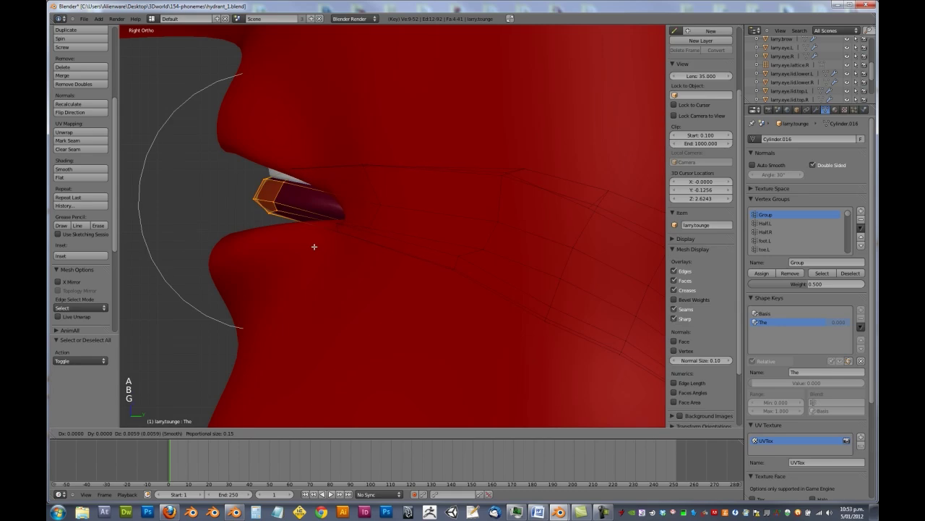
pyautogui.click(301, 230)
pyautogui.moveTo(302, 229); pyautogui.dragTo(422, 210, button='middle')
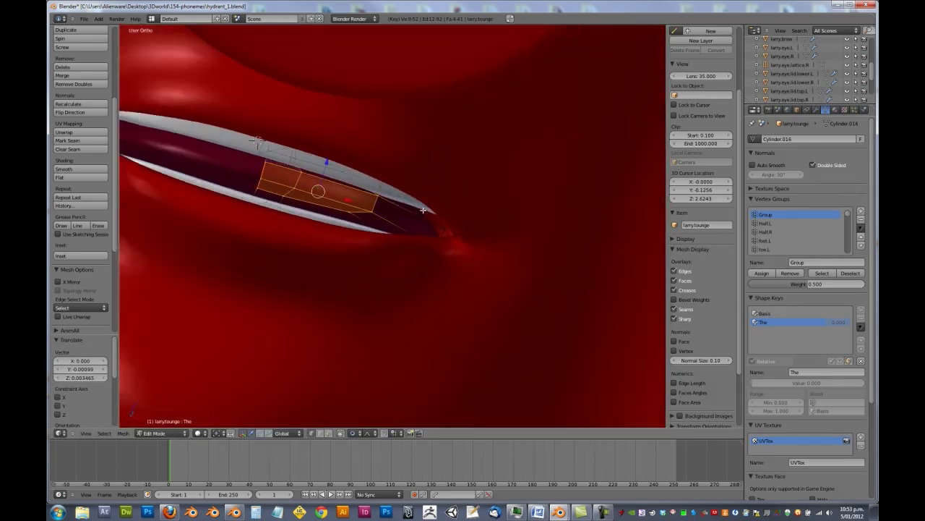
pyautogui.scroll(-5, 422, 210)
pyautogui.press('Tab')
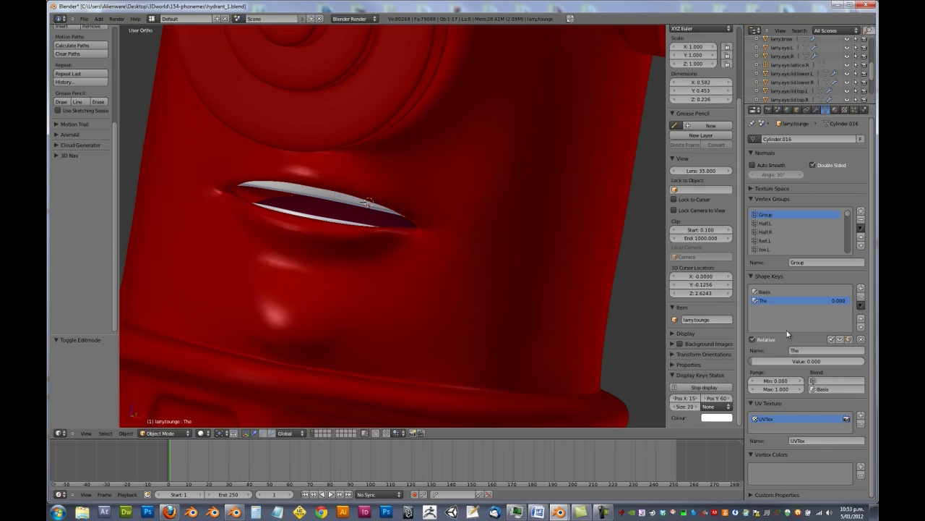
# - Add a third shape key to the tongue and name it ZSL
pyautogui.click(860, 288)
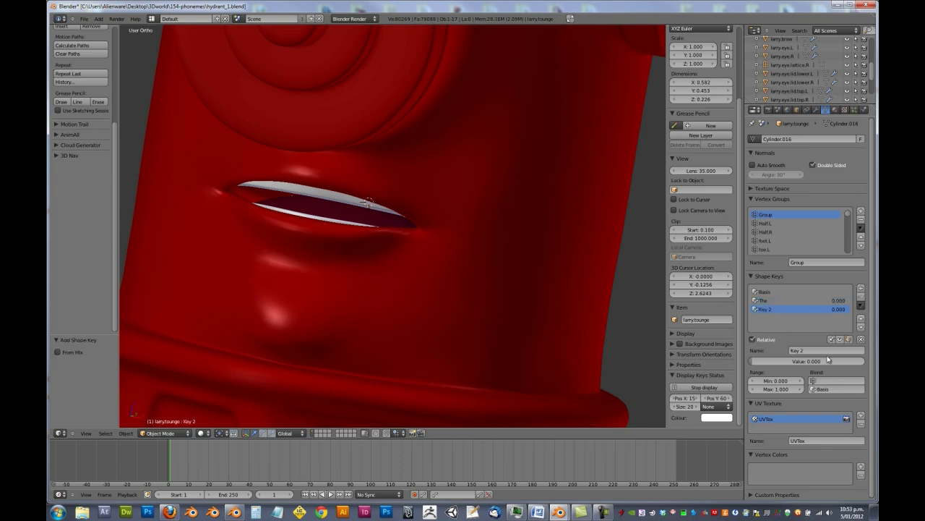
pyautogui.click(826, 349)
pyautogui.write('LaZSL')
pyautogui.press('Return')
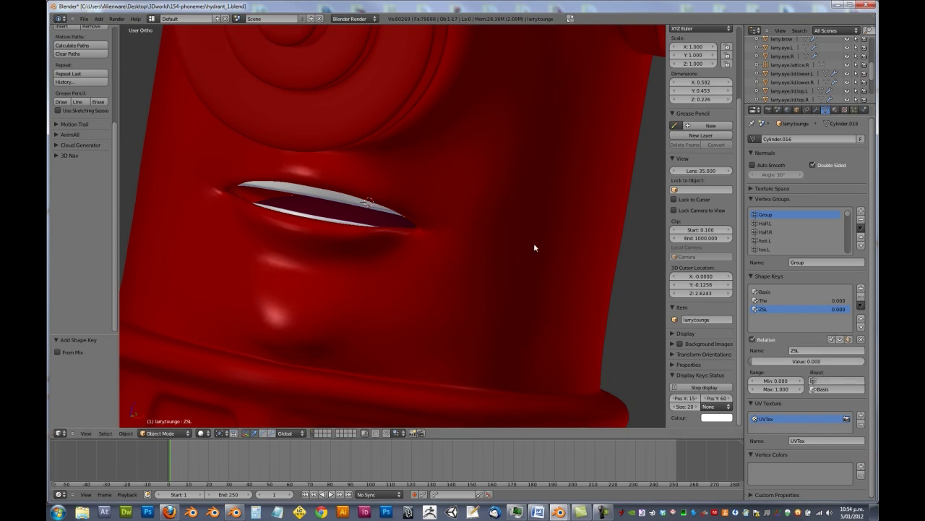
# - Rotate the front section of the tongue in the side view, and move it about 0.02 in Y and 0.1 in Z
pyautogui.moveTo(491, 187); pyautogui.dragTo(468, 173, button='middle')
pyautogui.press('KP_3')
pyautogui.press('Tab')
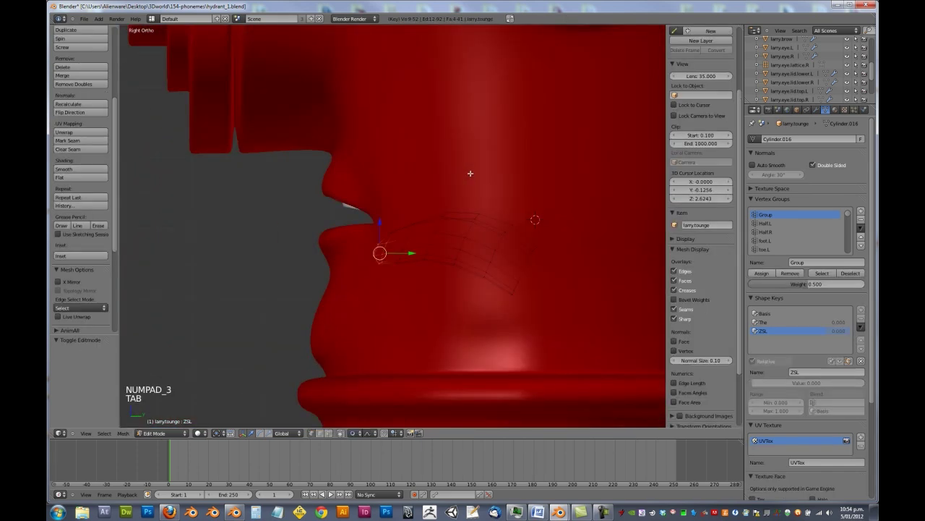
pyautogui.press('a')
pyautogui.press('b')
pyautogui.moveTo(368, 200); pyautogui.dragTo(415, 269)
pyautogui.press('r')
pyautogui.click(474, 287)
pyautogui.press('g')
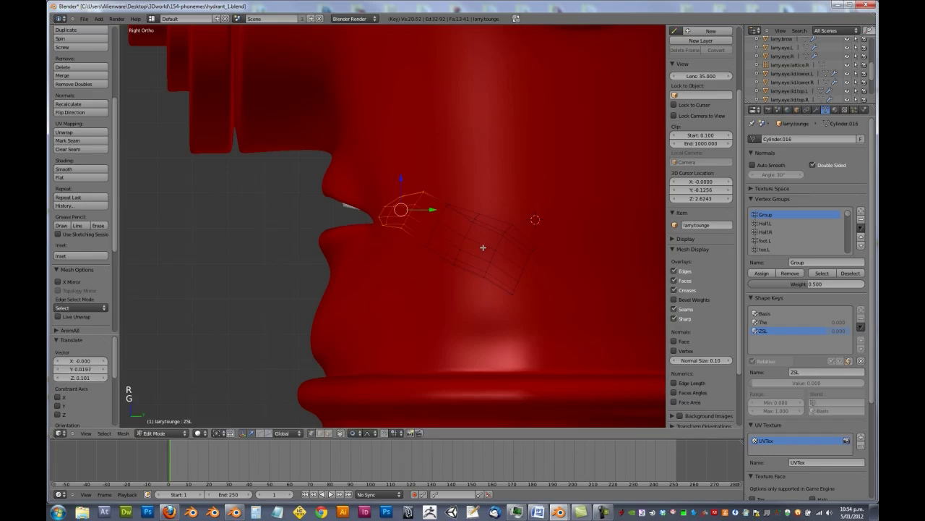
pyautogui.click(483, 248)
# - Reposition the tongue's front section behind the upper teeth in wireframe, rotating it about 3.6° and nudging it back and up
pyautogui.press('z')
pyautogui.press('g')
pyautogui.click(510, 249)
pyautogui.press('r')
pyautogui.click(486, 279)
pyautogui.press('g')
pyautogui.click(486, 279)
pyautogui.press('g')
pyautogui.press('g')
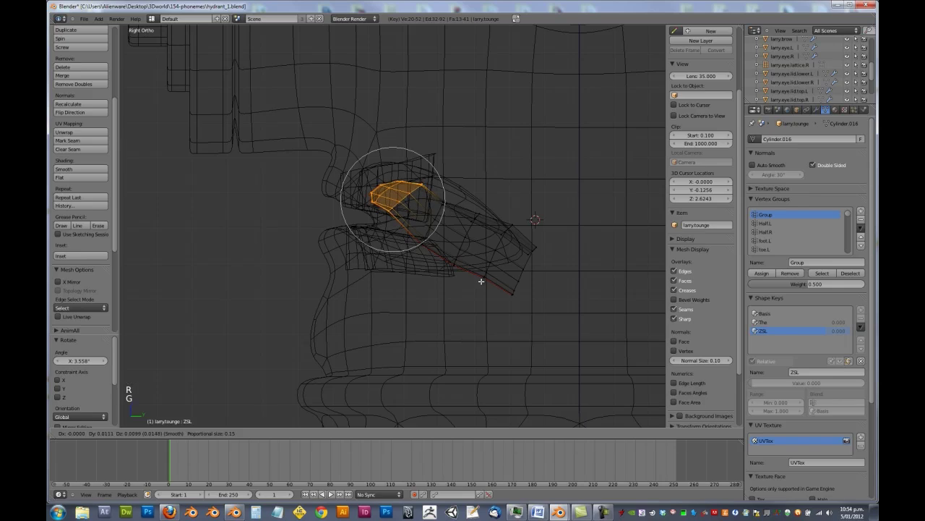
pyautogui.click(482, 279)
pyautogui.press('z')
pyautogui.moveTo(483, 270)
pyautogui.mouseDown(button='middle')
pyautogui.moveTo(533, 213)
pyautogui.moveTo(484, 256)
pyautogui.mouseUp(button='middle')
pyautogui.press('KP_1')
pyautogui.press('KP_3')
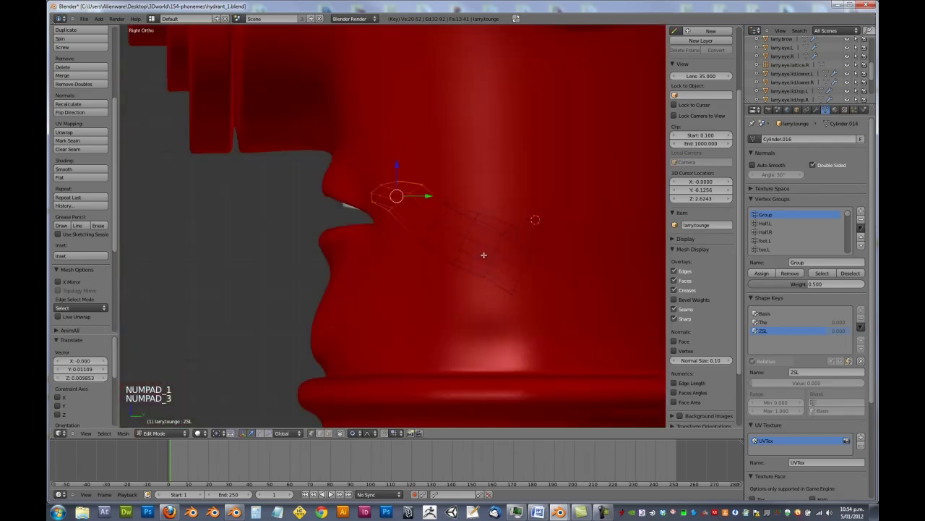
# - Rotate the edge loop just behind the tongue's front section and move it up to smooth the curve
pyautogui.keyDown('alt'); pyautogui.rightClick(439, 217); pyautogui.keyUp('alt')
pyautogui.press('r')
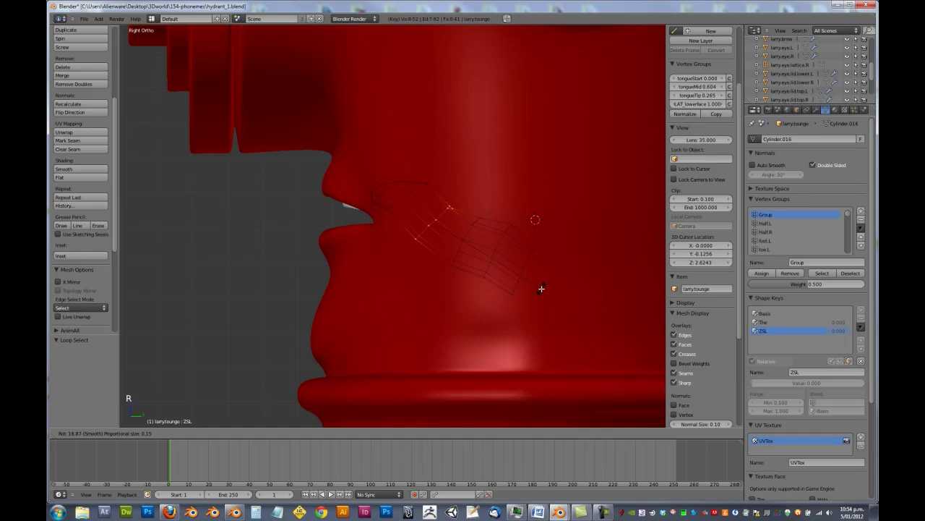
pyautogui.click(554, 274)
pyautogui.press('g')
pyautogui.click(554, 273)
# - Rotate the next edge loop back on the tongue about 11.9°, and move it about 0.026 in Y and 0.042 in Z
pyautogui.keyDown('alt'); pyautogui.rightClick(475, 233); pyautogui.keyUp('alt')
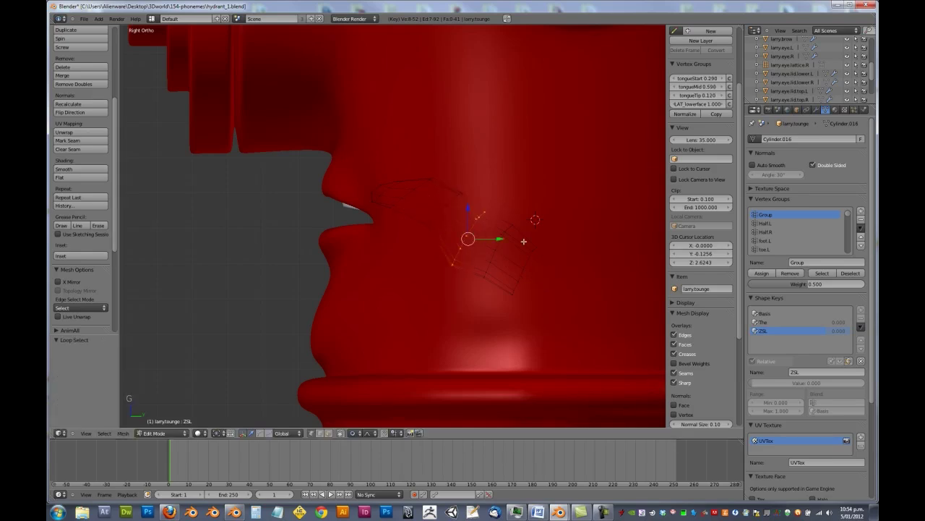
pyautogui.press('r')
pyautogui.click(572, 262)
pyautogui.press('g')
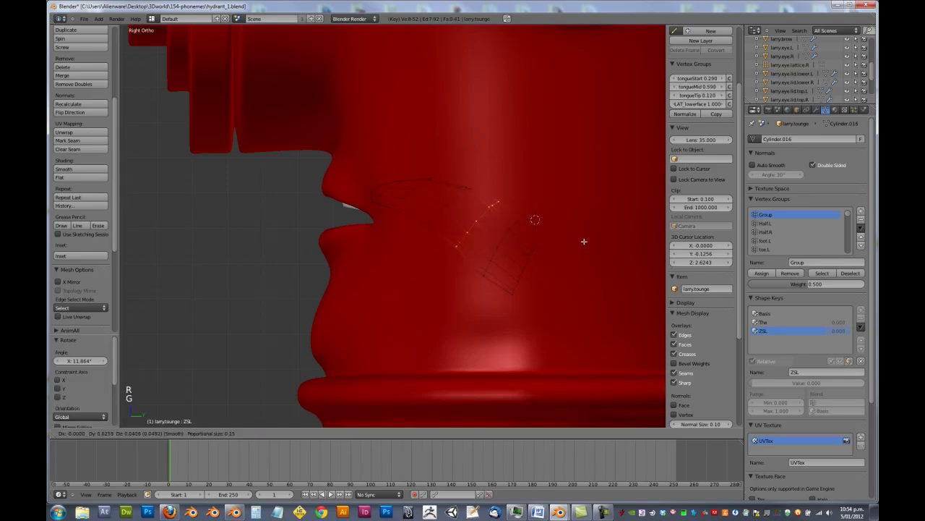
pyautogui.click(584, 241)
pyautogui.moveTo(506, 223); pyautogui.dragTo(413, 200, button='middle')
pyautogui.press('z')
pyautogui.moveTo(424, 233)
pyautogui.mouseDown(button='middle')
pyautogui.moveTo(458, 215)
pyautogui.moveTo(409, 242)
pyautogui.moveTo(340, 244)
pyautogui.mouseUp(button='middle')
pyautogui.press('z')
pyautogui.press('KP_3')
pyautogui.press('z')
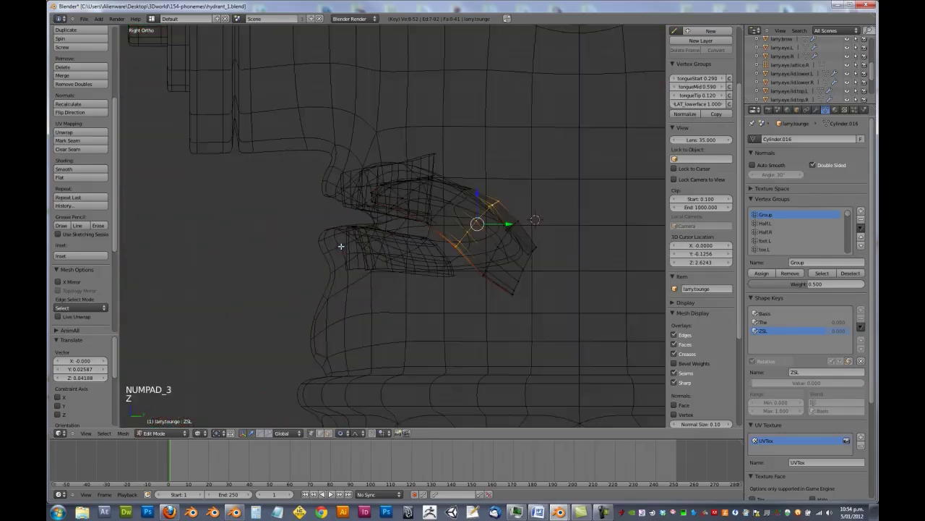
# - Reposition the edge loop near the front of the tongue, between the teeth, to even out the ZSL curve
pyautogui.press('a')
pyautogui.keyDown('alt'); pyautogui.rightClick(430, 199); pyautogui.keyUp('alt')
pyautogui.keyDown('alt'); pyautogui.rightClick(407, 199); pyautogui.keyUp('alt')
pyautogui.press('g')
pyautogui.click(481, 232)
# - Select only the vertices at the tip of the tongue in the wireframe side view
pyautogui.press('a')
pyautogui.press('b')
pyautogui.moveTo(348, 156); pyautogui.dragTo(393, 209)
pyautogui.press('g')
pyautogui.click(370, 167)
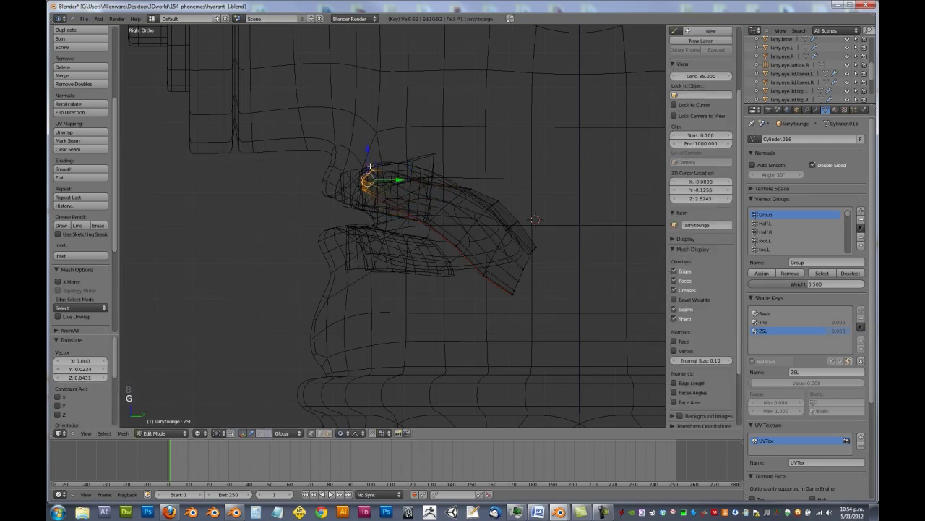
pyautogui.hotkey('ctrl', 'shift', 'z')
pyautogui.hotkey('ctrl', 'z')
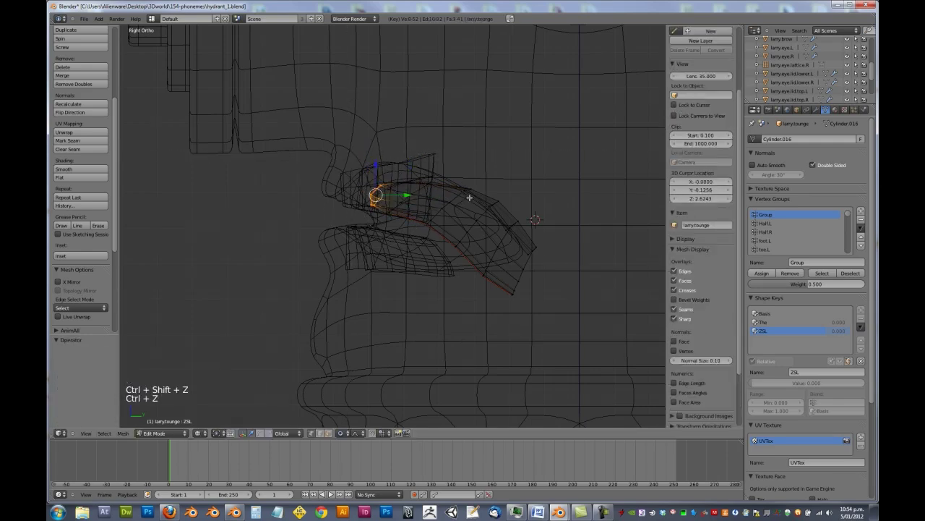
# - Rotate the tongue tip about 7.9°, raise it slightly behind the upper teeth, and rotate it a further 3.7°
pyautogui.press('r')
pyautogui.click(473, 211)
pyautogui.press('g')
pyautogui.scroll(4, 477, 207)
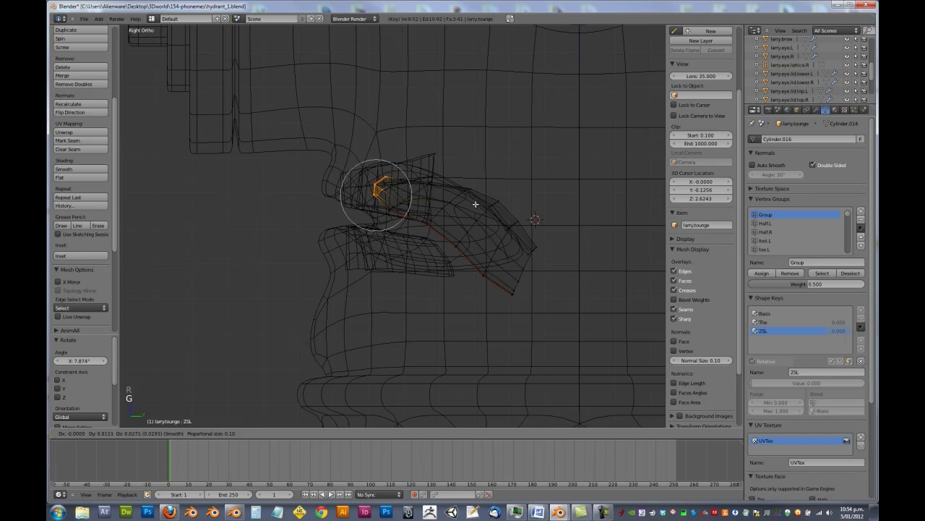
pyautogui.click(475, 204)
pyautogui.press('r')
pyautogui.click(483, 212)
# - Raise the upper vertices just behind the tongue tip about 0.006 in Z and return to solid shading
pyautogui.scroll(5, 462, 188)
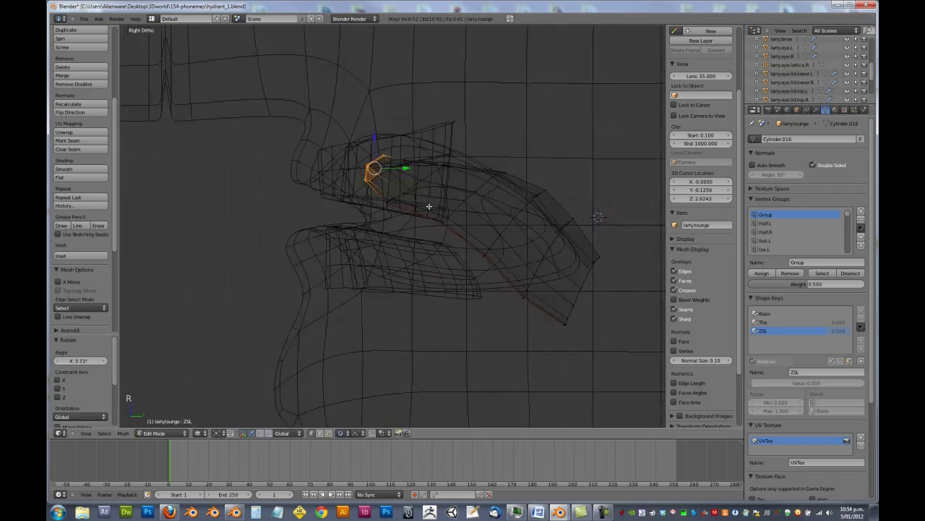
pyautogui.press('b')
pyautogui.rightClick(402, 108)
pyautogui.press('a')
pyautogui.press('b')
pyautogui.moveTo(403, 70); pyautogui.dragTo(432, 110)
pyautogui.press('g')
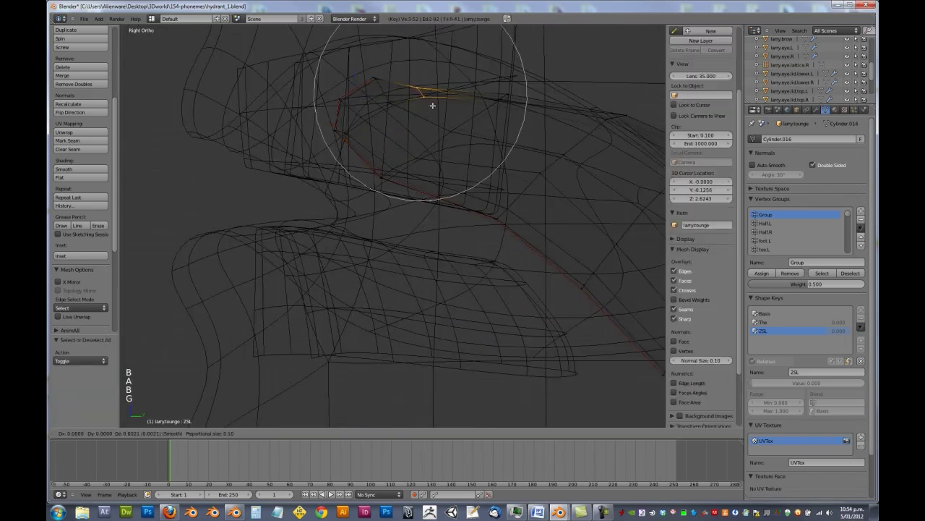
pyautogui.click(431, 104)
pyautogui.press('z')
pyautogui.scroll(-3, 430, 107)
pyautogui.moveTo(411, 185); pyautogui.dragTo(469, 260, button='middle')
pyautogui.scroll(-4, 504, 210)
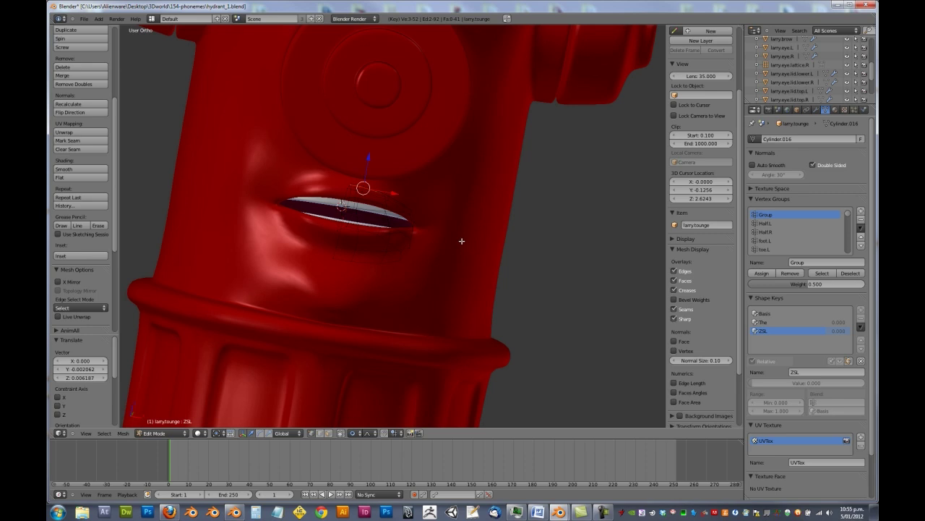
# - Reposition the visible front vertices of the tongue in the side view and leave Edit Mode
pyautogui.moveTo(487, 194); pyautogui.dragTo(383, 183, button='middle')
pyautogui.press('KP_3')
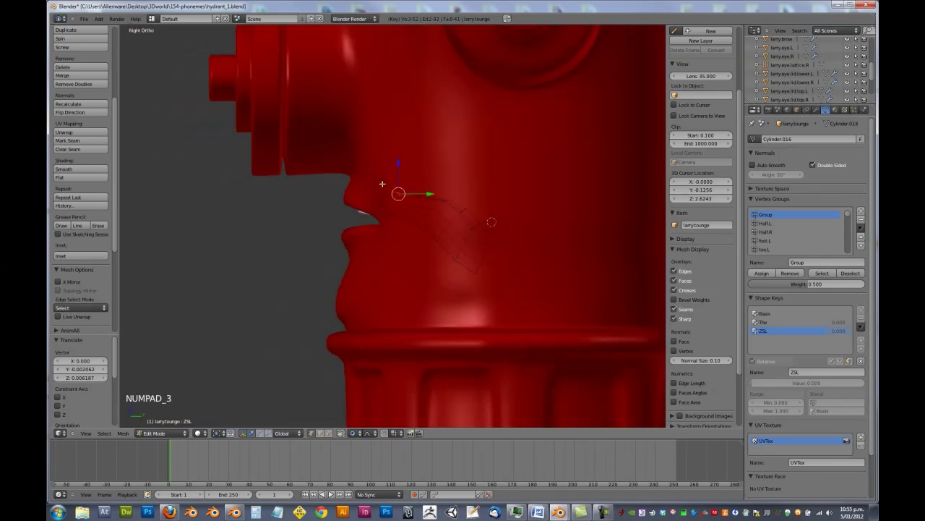
pyautogui.press('a')
pyautogui.press('a')
pyautogui.press('b')
pyautogui.moveTo(357, 156); pyautogui.dragTo(421, 220)
pyautogui.press('g')
pyautogui.click(413, 219)
pyautogui.press('Tab')
pyautogui.moveTo(413, 219); pyautogui.dragTo(544, 271, button='middle')
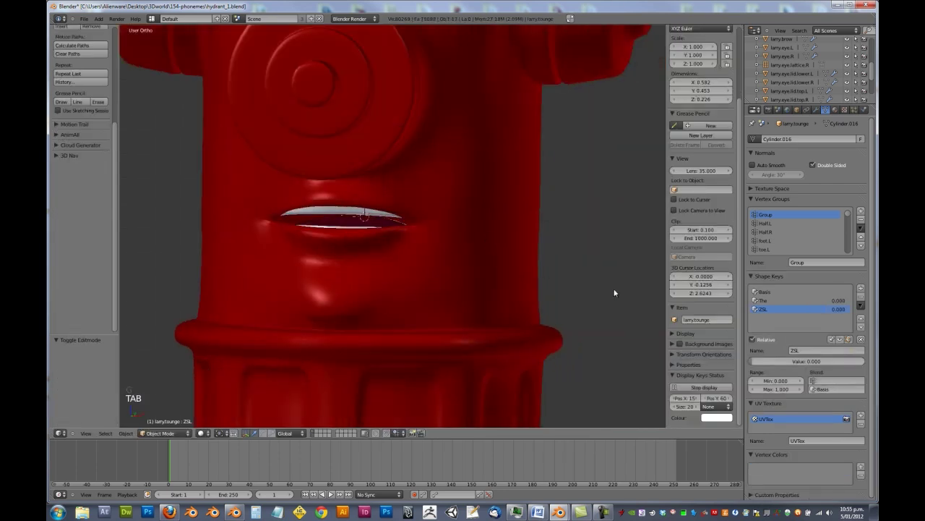
# - Add a shape key named brow_inner_up.L to the hydrant body and enter Edit Mode at the brow area
pyautogui.scroll(-5, 634, 320)
pyautogui.keyDown('shift'); pyautogui.moveTo(434, 242); pyautogui.dragTo(420, 311, button='middle'); pyautogui.keyUp('shift')
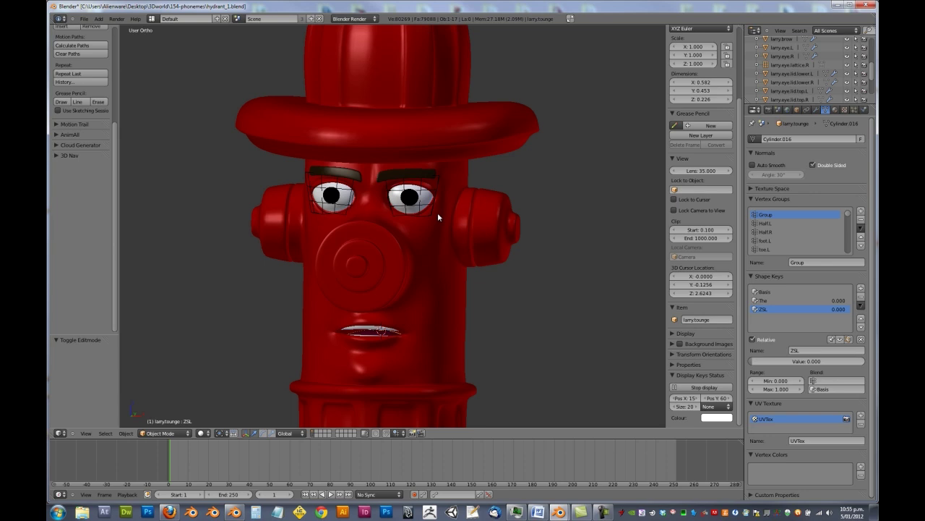
pyautogui.rightClick(411, 173)
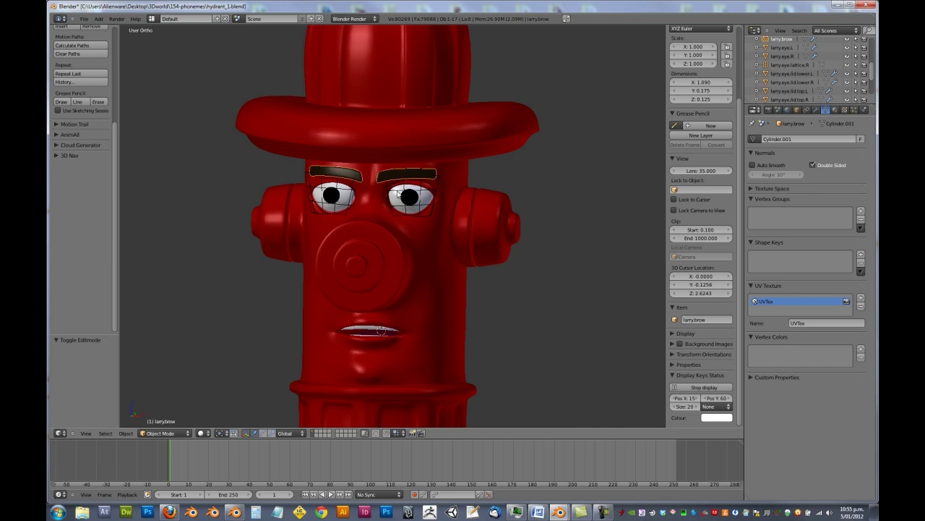
pyautogui.rightClick(450, 186)
pyautogui.press('KP_1')
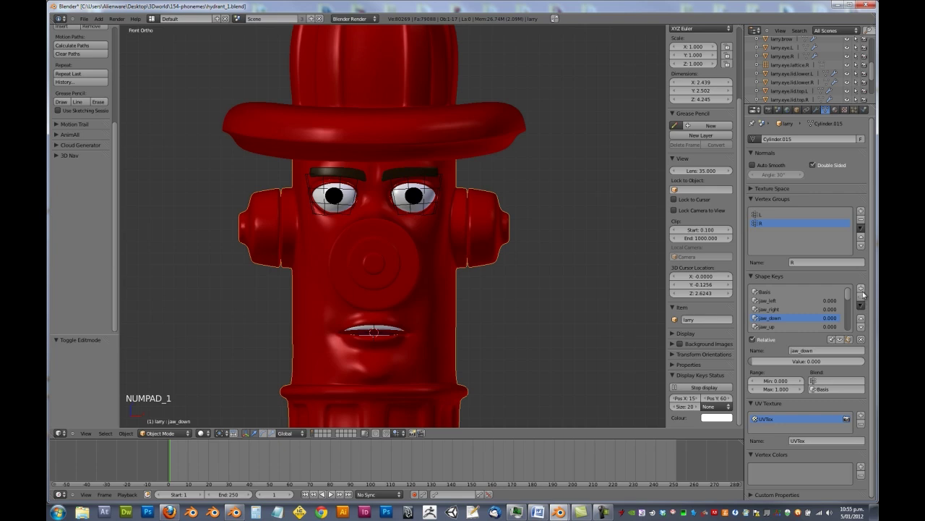
pyautogui.click(860, 287)
pyautogui.click(822, 350)
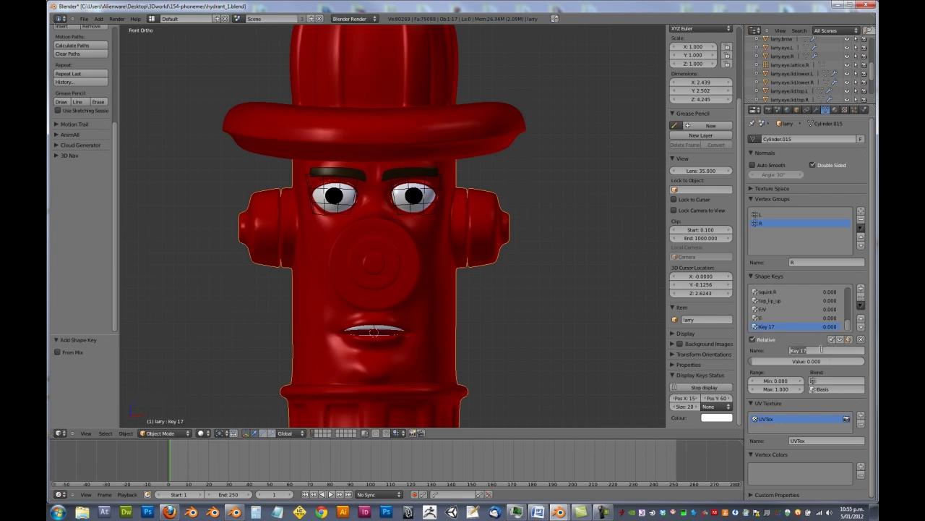
pyautogui.press('BackSpace')
pyautogui.write('brow_inner_up.L')
pyautogui.press('Return')
pyautogui.scroll(4, 470, 209)
pyautogui.scroll(5, 470, 210)
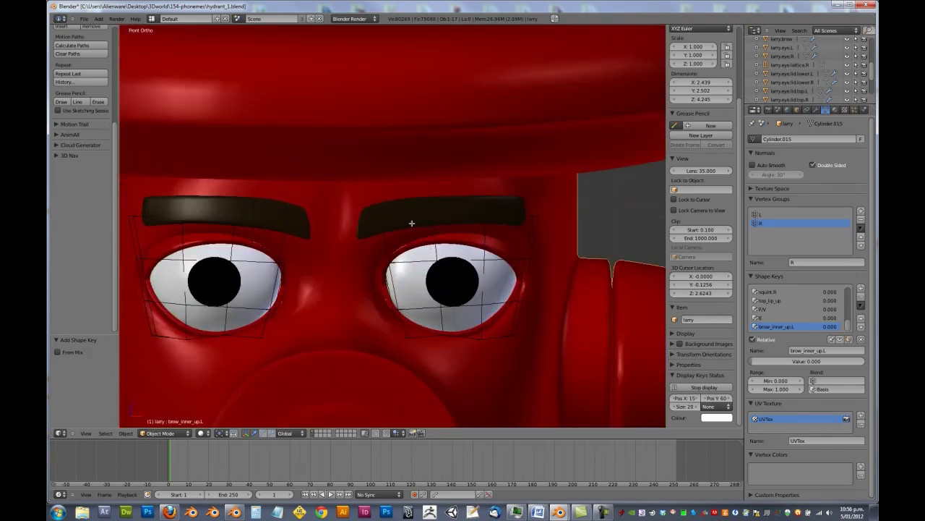
pyautogui.press('Tab')
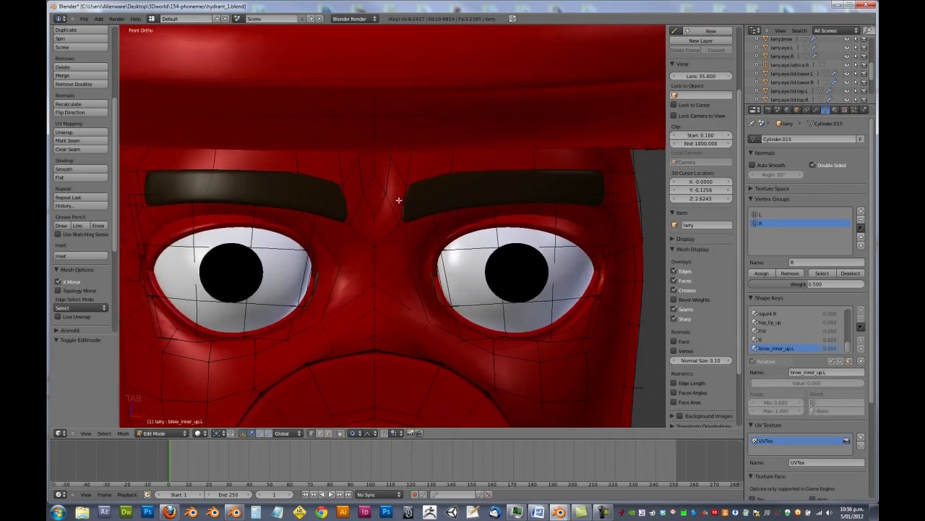
pyautogui.press('a')
pyautogui.press('a')
pyautogui.press('b')
pyautogui.moveTo(394, 176); pyautogui.dragTo(460, 222)
pyautogui.press('b')
pyautogui.moveTo(440, 153); pyautogui.dragTo(470, 193)
pyautogui.press('g')
pyautogui.rightClick(461, 206)
pyautogui.press('a')
pyautogui.press('b')
pyautogui.rightClick(459, 205)
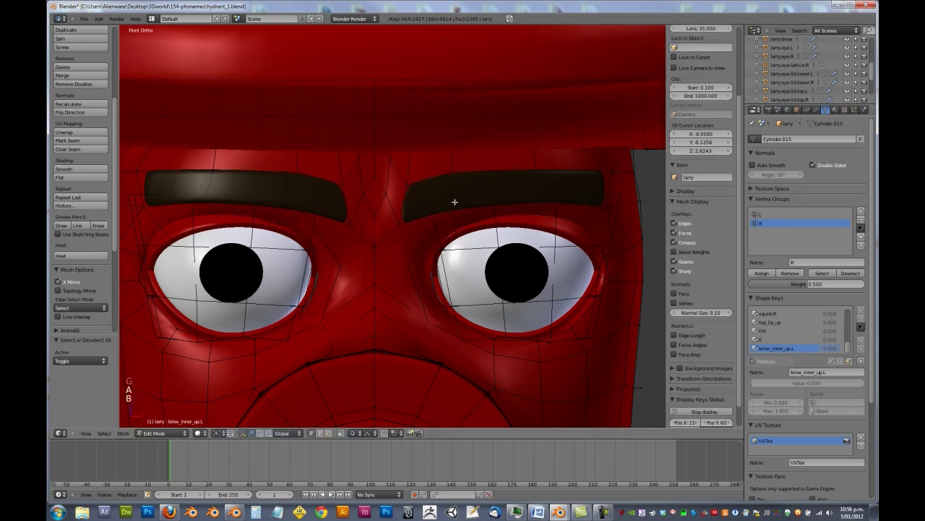
# - Select the four body vertices around the inner end of the character's left eyebrow and raise them about 0.058 in Z
pyautogui.rightClick(453, 203)
pyautogui.keyDown('shift'); pyautogui.rightClick(442, 174); pyautogui.keyUp('shift')
pyautogui.keyDown('shift'); pyautogui.rightClick(401, 189); pyautogui.keyUp('shift')
pyautogui.keyDown('shift'); pyautogui.rightClick(391, 218); pyautogui.keyUp('shift')
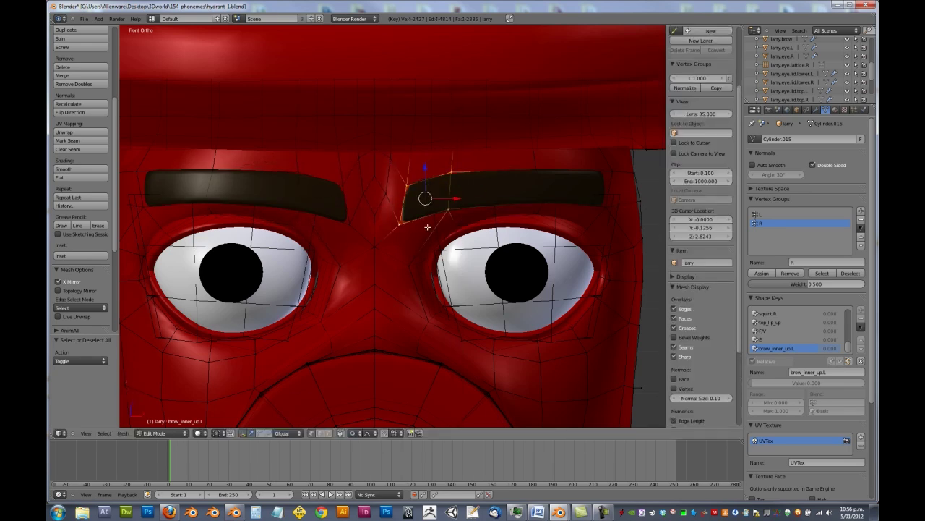
pyautogui.press('g')
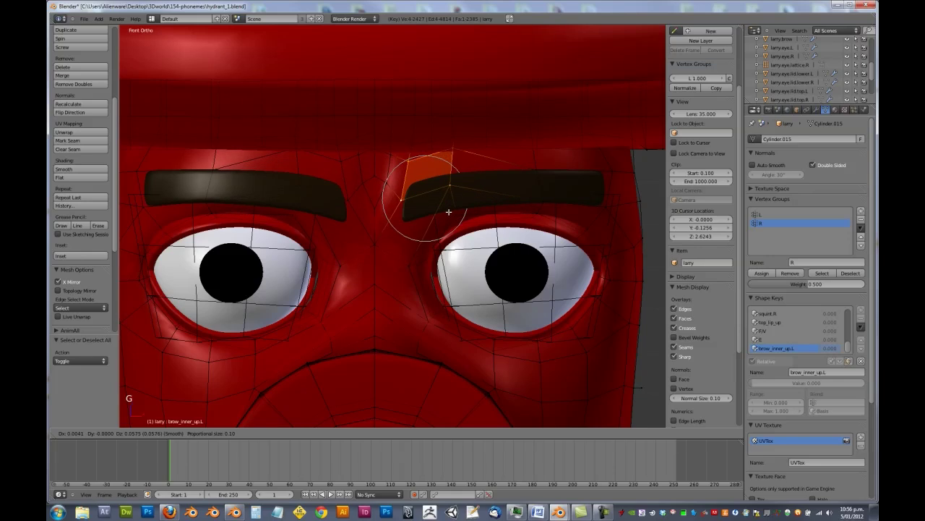
pyautogui.click(450, 210)
# - Tilt and reposition the four inner-brow vertices under the hat brim, ending with a 3.7° rotation and a 0.01 shift in X
pyautogui.press('r')
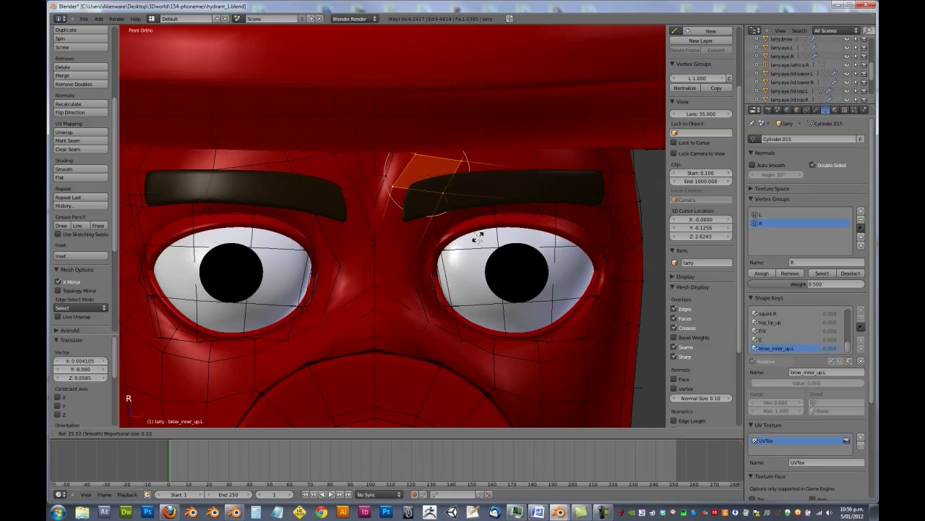
pyautogui.click(477, 250)
pyautogui.press('g')
pyautogui.click(490, 231)
pyautogui.press('r')
pyautogui.click(509, 230)
pyautogui.press('g')
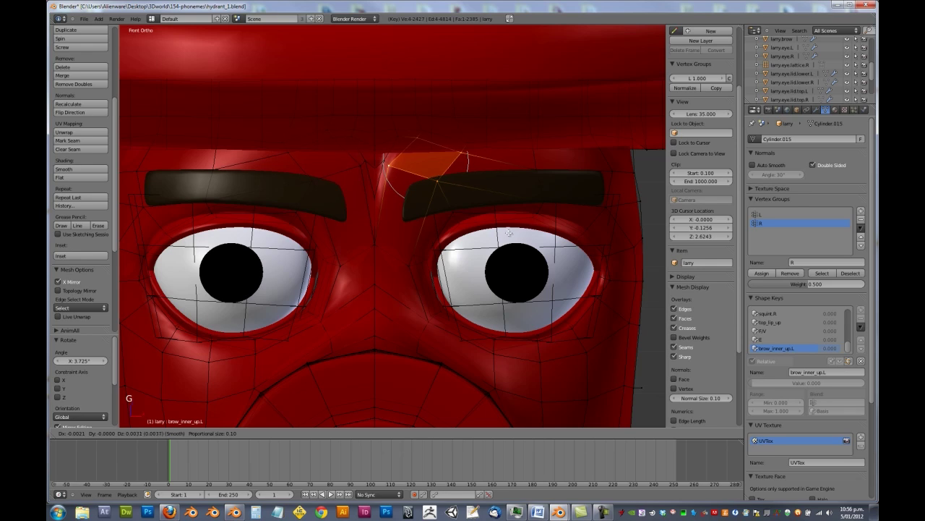
pyautogui.click(513, 233)
# - Move the inner-brow vertices about 0.005 forward along the Y axis from an angled view
pyautogui.keyDown('shift'); pyautogui.moveTo(383, 214); pyautogui.dragTo(318, 266, button='middle'); pyautogui.keyUp('shift')
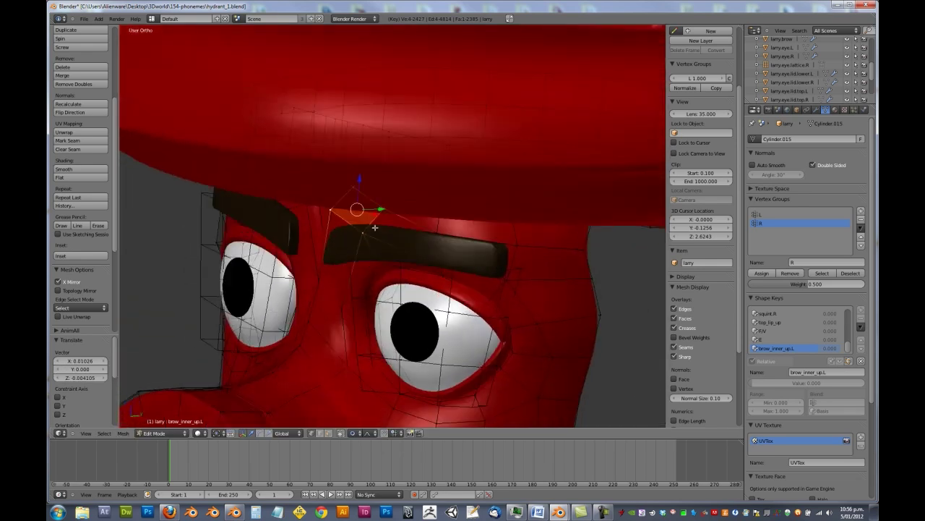
pyautogui.scroll(2, 371, 217)
pyautogui.moveTo(370, 194); pyautogui.dragTo(395, 245, button='middle')
pyautogui.press('g')
pyautogui.press('z')
pyautogui.click(357, 206)
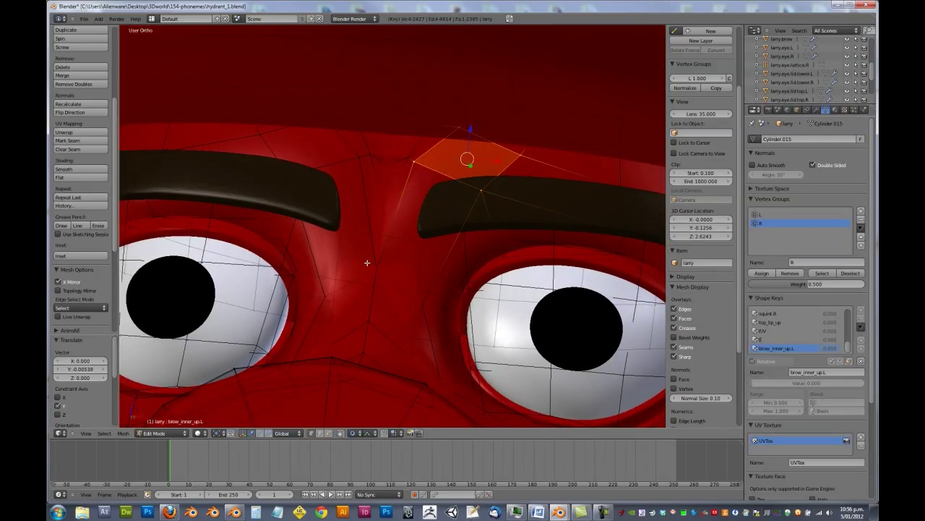
# - Raise two centre-line vertices between the eyebrows along Z, by about 0.031 and 0.032
pyautogui.rightClick(376, 267)
pyautogui.moveTo(381, 239); pyautogui.dragTo(384, 219)
pyautogui.rightClick(388, 166)
pyautogui.moveTo(390, 142); pyautogui.dragTo(391, 132)
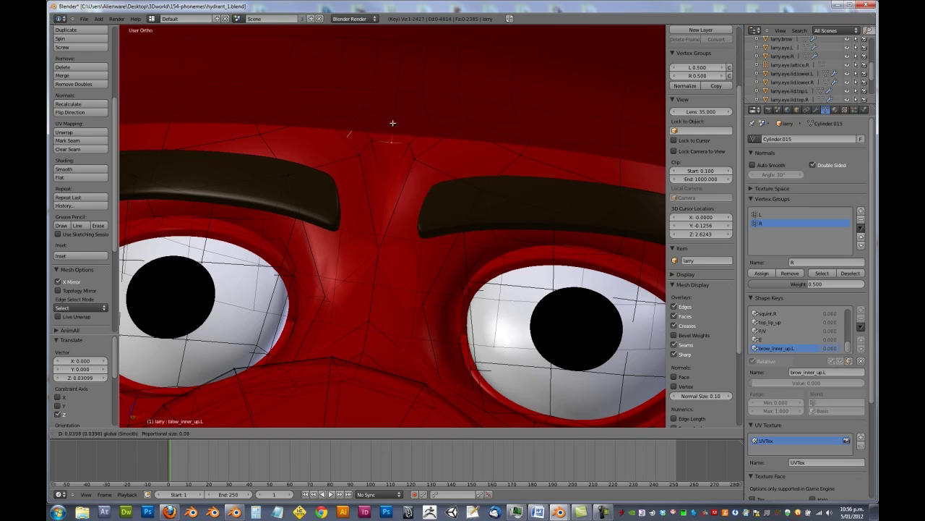
pyautogui.moveTo(391, 129); pyautogui.dragTo(391, 128)
# - Adjust individual forehead vertices above the left eyebrow in the front view to smooth the raised inner brow
pyautogui.moveTo(391, 128); pyautogui.dragTo(377, 212, button='middle')
pyautogui.scroll(-3, 405, 131)
pyautogui.scroll(-3, 405, 131)
pyautogui.press('KP_1')
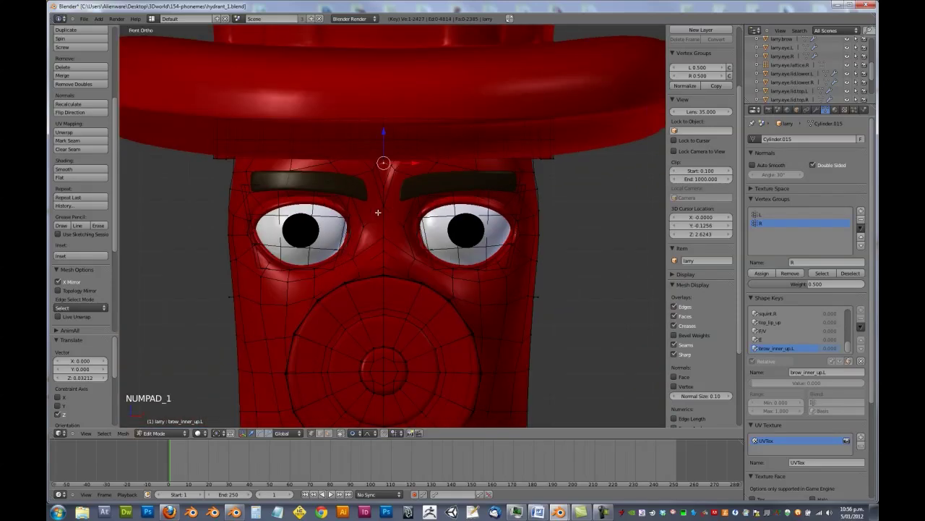
pyautogui.scroll(4, 422, 185)
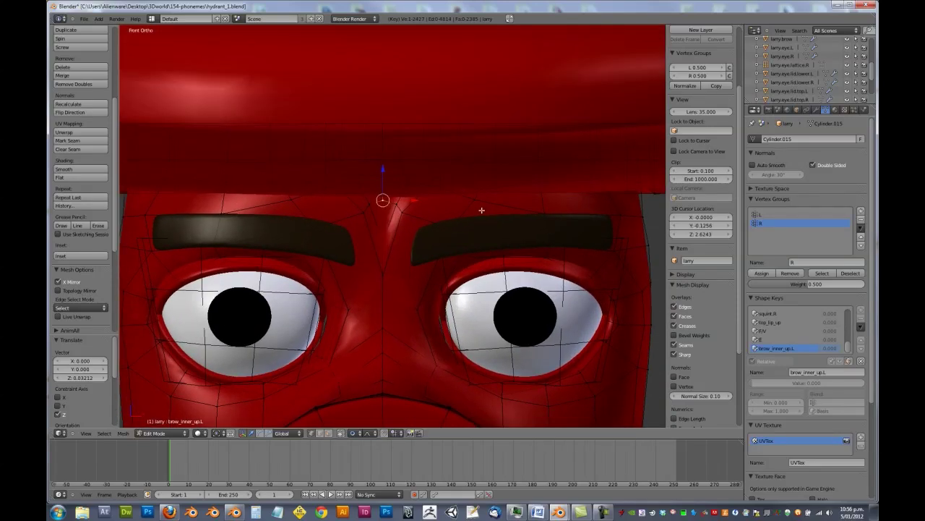
pyautogui.press('g')
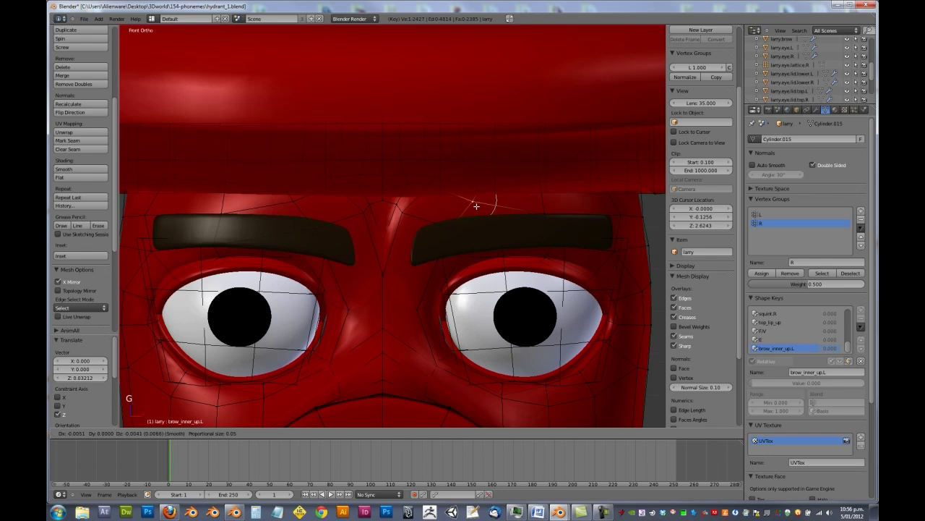
pyautogui.click(476, 206)
pyautogui.press('g')
pyautogui.click(420, 183)
# - Leave Edit Mode and set the body's brow_inner_up.L shape key value to 1.000
pyautogui.moveTo(420, 183); pyautogui.dragTo(402, 255, button='middle')
pyautogui.press('Tab')
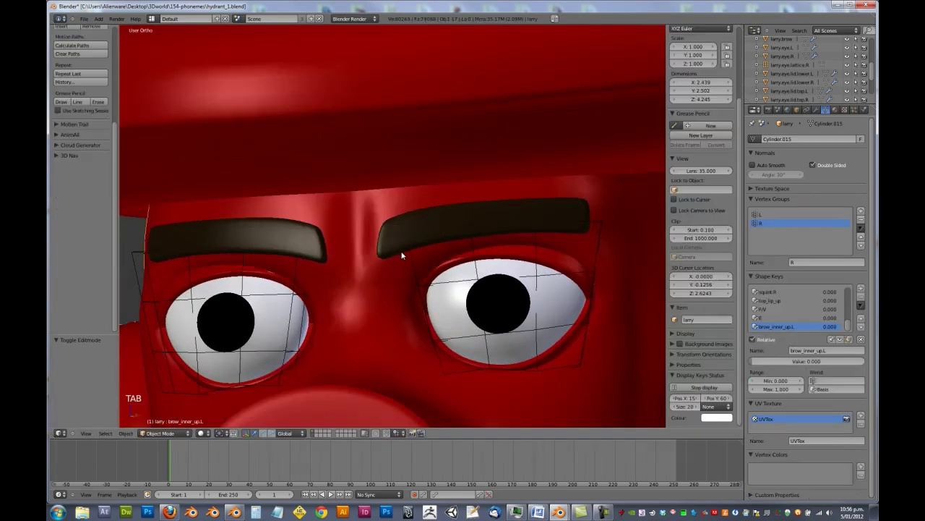
pyautogui.rightClick(403, 255)
pyautogui.rightClick(390, 213)
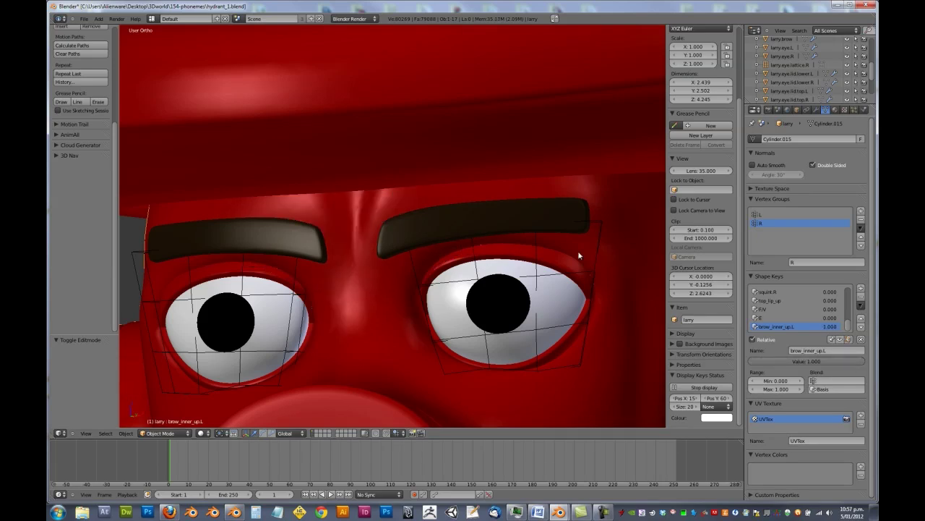
# - Add a Basis shape key and a second shape key to the eyebrow object
pyautogui.rightClick(477, 224)
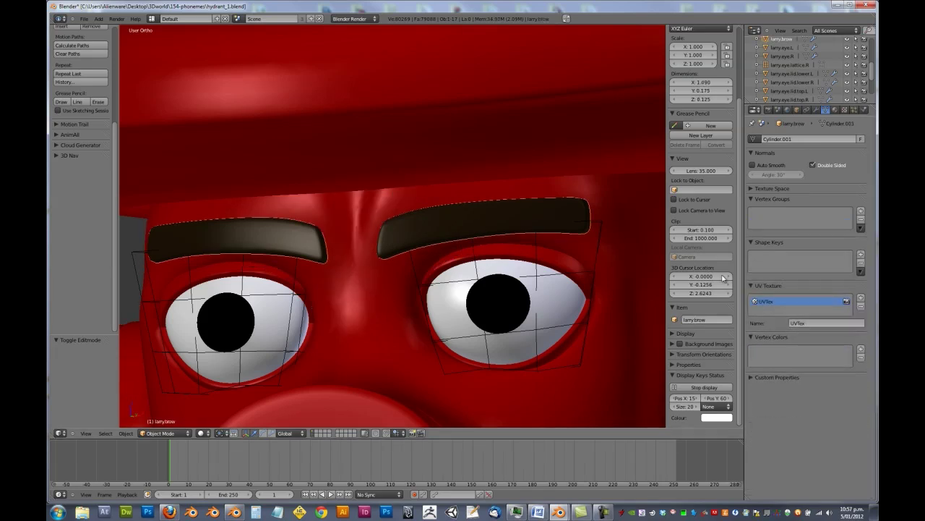
pyautogui.click(860, 255)
pyautogui.click(860, 255)
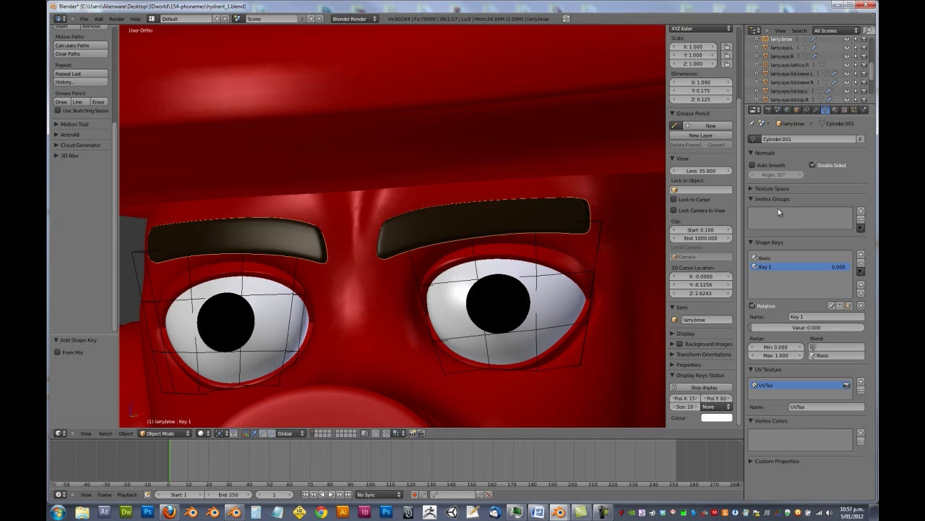
# - Add two vertex groups to the eyebrow object and name them L and R
pyautogui.click(861, 211)
pyautogui.click(861, 211)
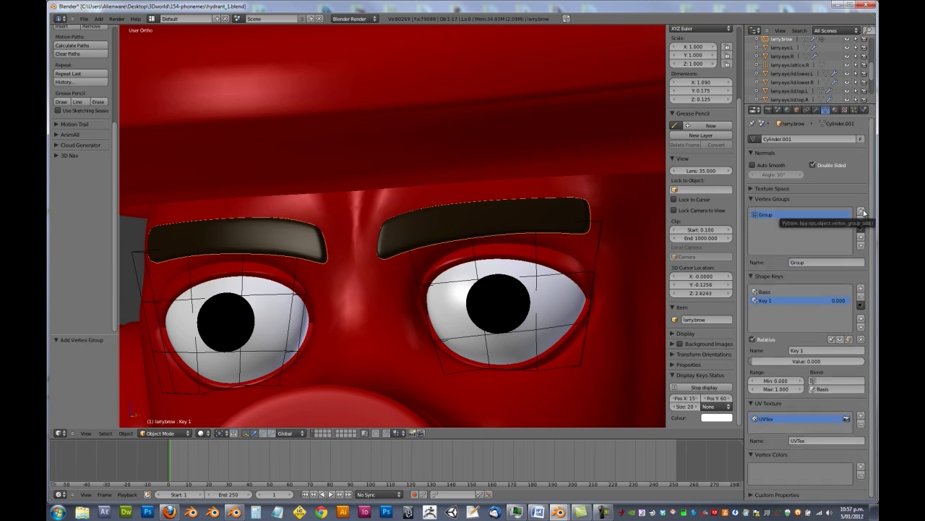
pyautogui.click(817, 263)
pyautogui.write('L')
pyautogui.press('Return')
pyautogui.click(787, 225)
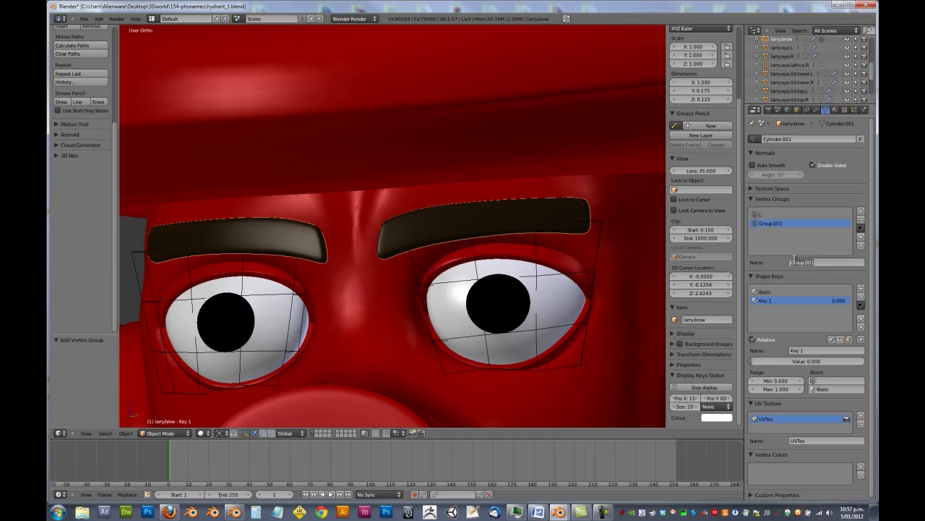
pyautogui.click(793, 260)
pyautogui.write('R')
pyautogui.press('Return')
# - Assign all linked vertices of the character's left eyebrow to vertex group L with a weight of 1.000
pyautogui.press('Tab')
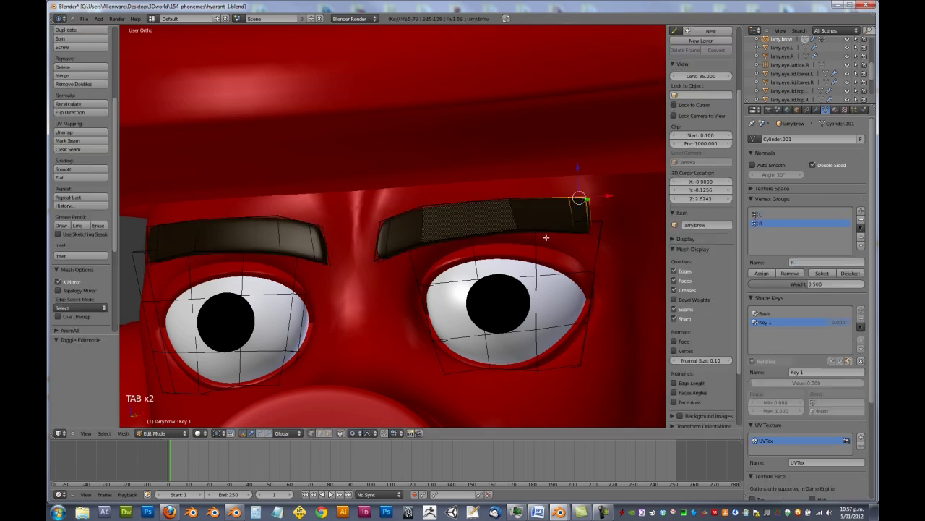
pyautogui.press('a')
pyautogui.press('a')
pyautogui.press('a')
pyautogui.press('l')
pyautogui.click(767, 214)
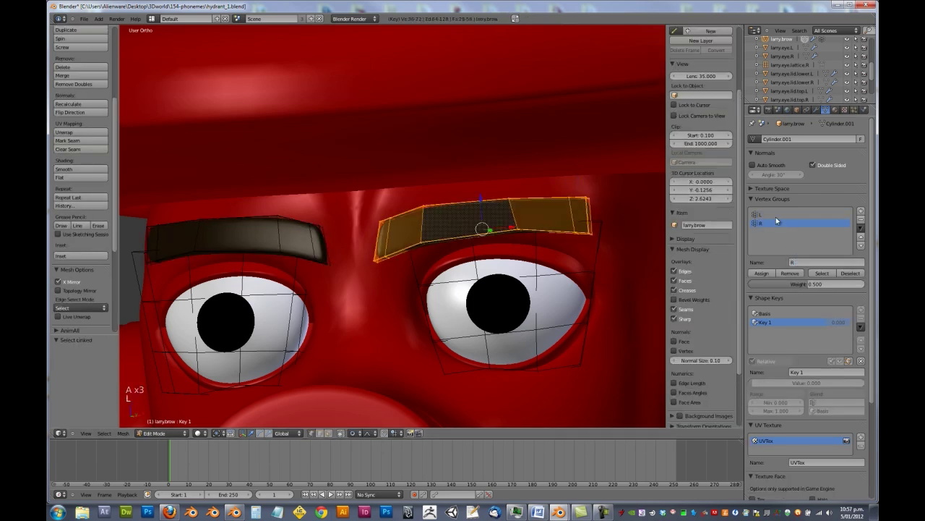
pyautogui.click(765, 273)
pyautogui.moveTo(805, 285); pyautogui.dragTo(860, 287)
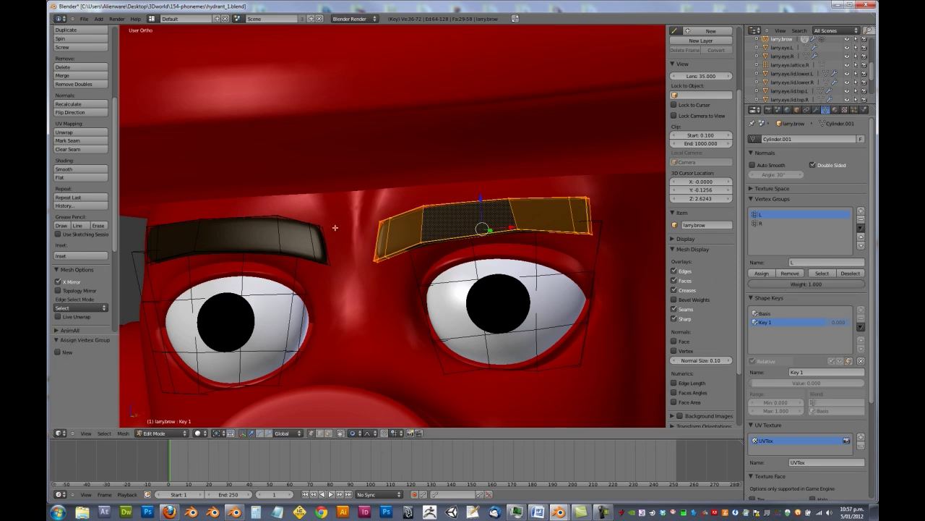
# - Assign all linked vertices of the character's right eyebrow to vertex group R and leave Edit Mode
pyautogui.press('a')
pyautogui.press('l')
pyautogui.click(758, 225)
pyautogui.click(760, 272)
pyautogui.press('Tab')
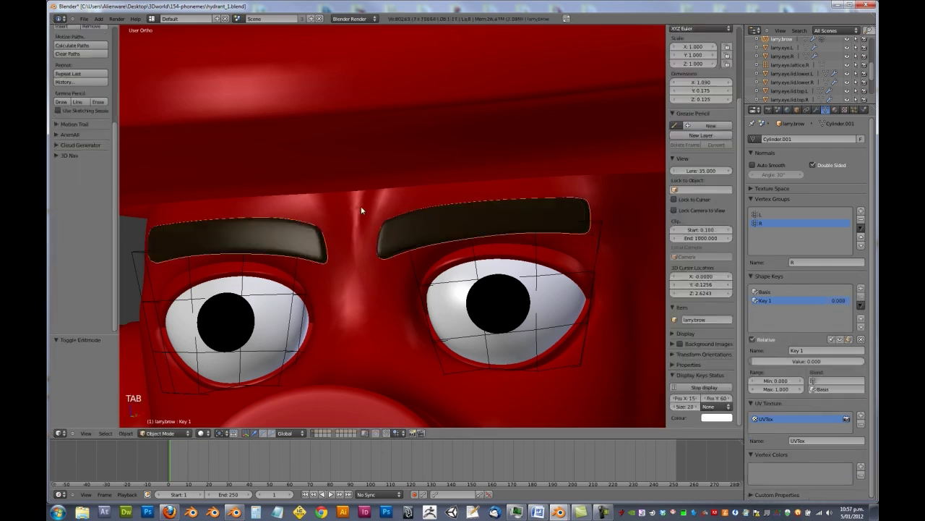
# - Rename the eyebrow object's second shape key inner_up.L
pyautogui.press('KP_1')
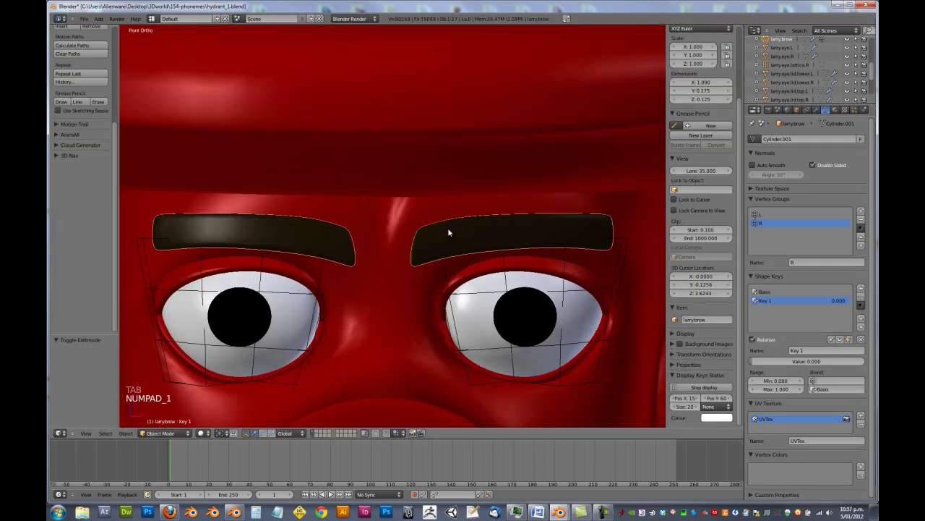
pyautogui.click(806, 349)
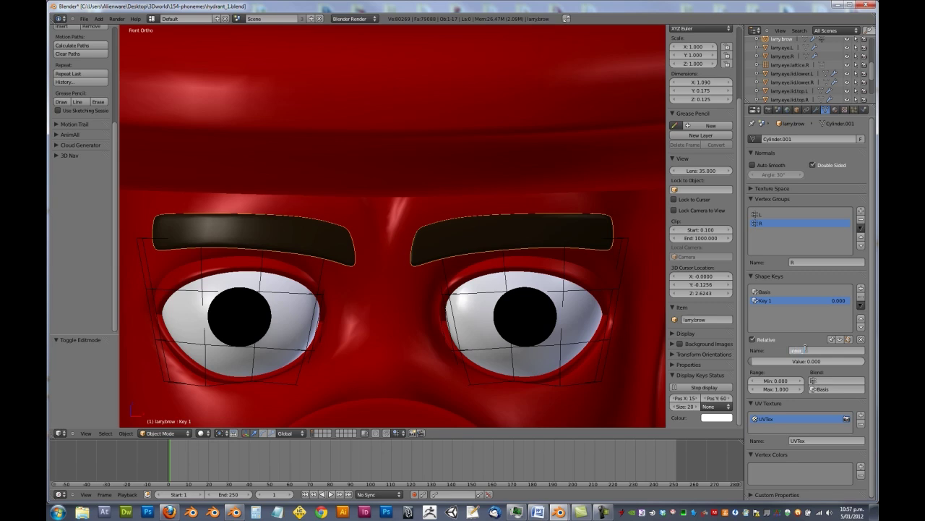
pyautogui.write('inner_up.L')
pyautogui.press('Return')
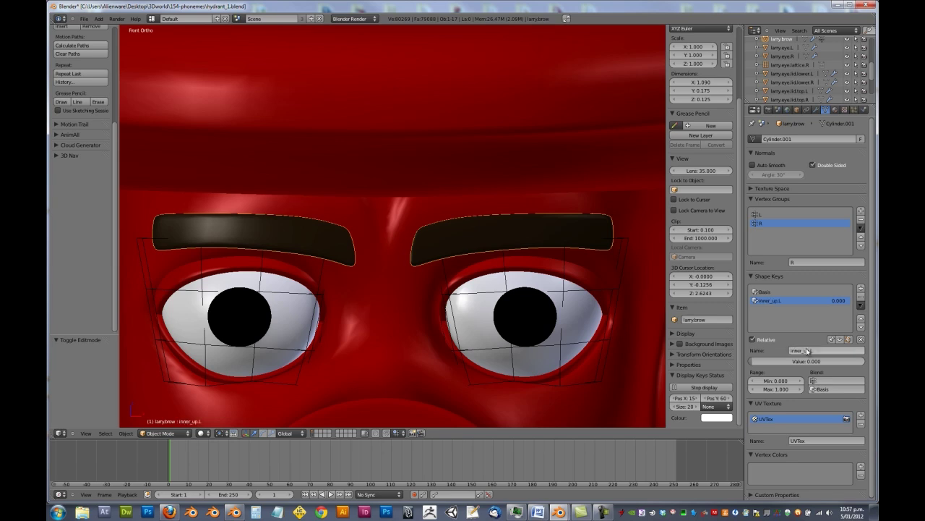
# - In the inner_up.L shape, rotate and raise the inner end of the character's left eyebrow in front view
pyautogui.press('Tab')
pyautogui.press('a')
pyautogui.press('a')
pyautogui.press('b')
pyautogui.moveTo(392, 208); pyautogui.dragTo(436, 276)
pyautogui.press('r')
pyautogui.click(474, 285)
pyautogui.press('g')
pyautogui.click(467, 253)
pyautogui.press('r')
pyautogui.click(486, 258)
# - Lower the edge loop just inside the inner end of the left eyebrow slightly
pyautogui.scroll(3, 470, 231)
pyautogui.keyDown('alt'); pyautogui.rightClick(436, 204); pyautogui.keyUp('alt')
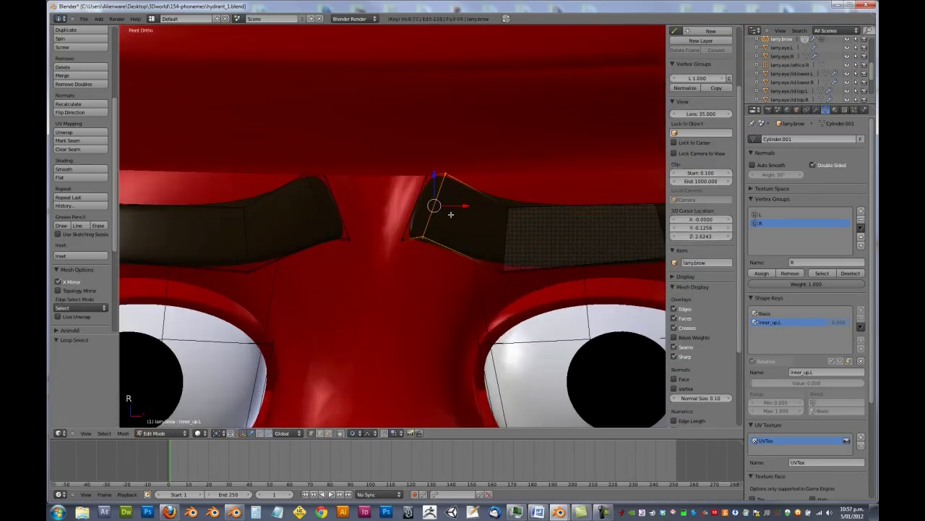
pyautogui.press('g')
pyautogui.click(453, 221)
# - Select the innermost end vertices of the left eyebrow and move them slightly upward
pyautogui.press('a')
pyautogui.keyDown('alt'); pyautogui.rightClick(405, 233); pyautogui.keyUp('alt')
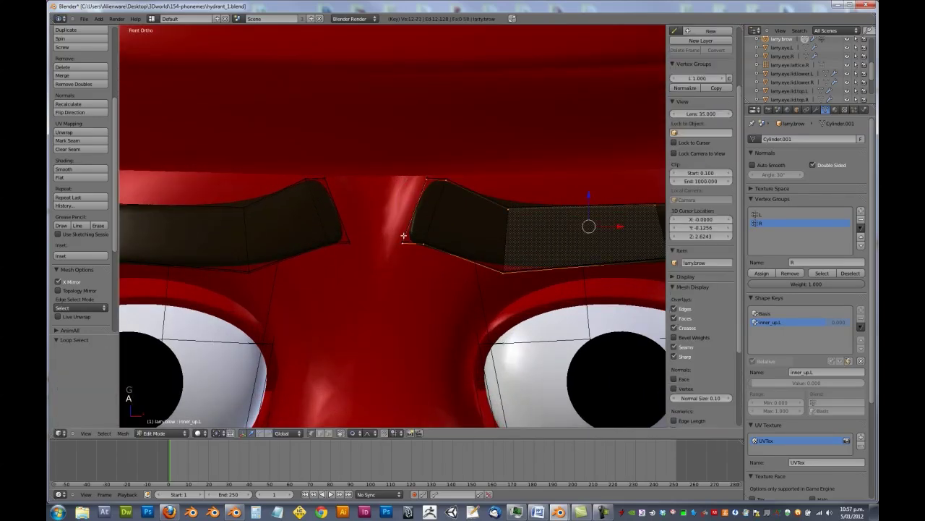
pyautogui.press('a')
pyautogui.press('c')
pyautogui.moveTo(413, 181); pyautogui.dragTo(383, 221)
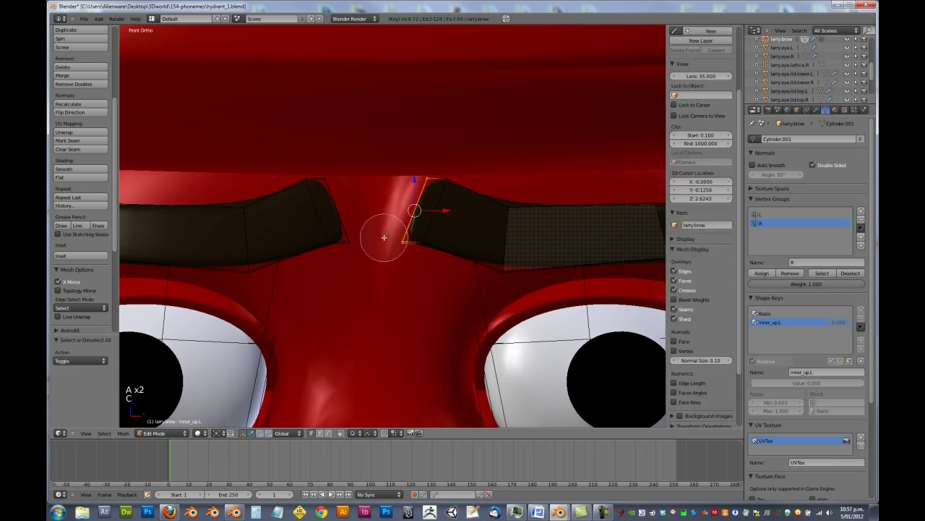
pyautogui.rightClick(387, 224)
pyautogui.press('g')
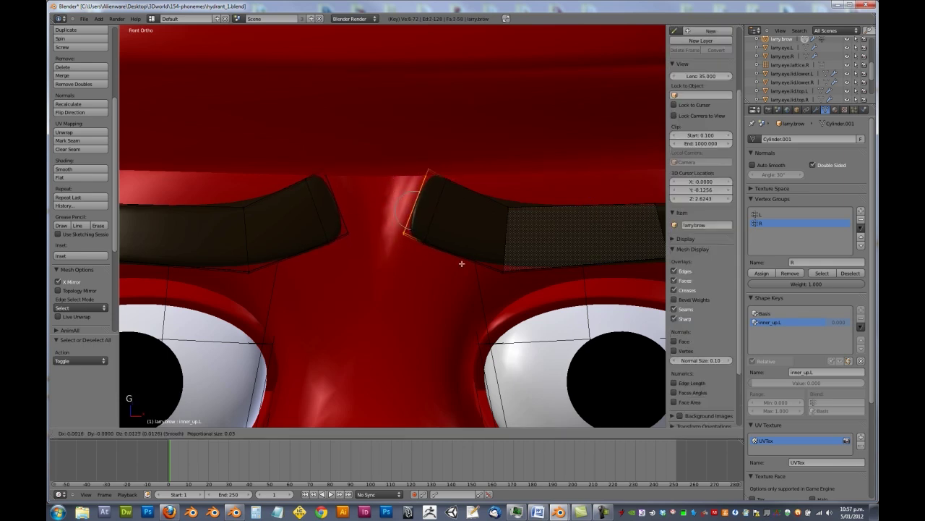
pyautogui.click(475, 288)
# - Raise the left eyebrow's second inner edge loop by about 0.023 and rotate it by about 1°
pyautogui.keyDown('alt'); pyautogui.rightClick(506, 254); pyautogui.keyUp('alt')
pyautogui.press('g')
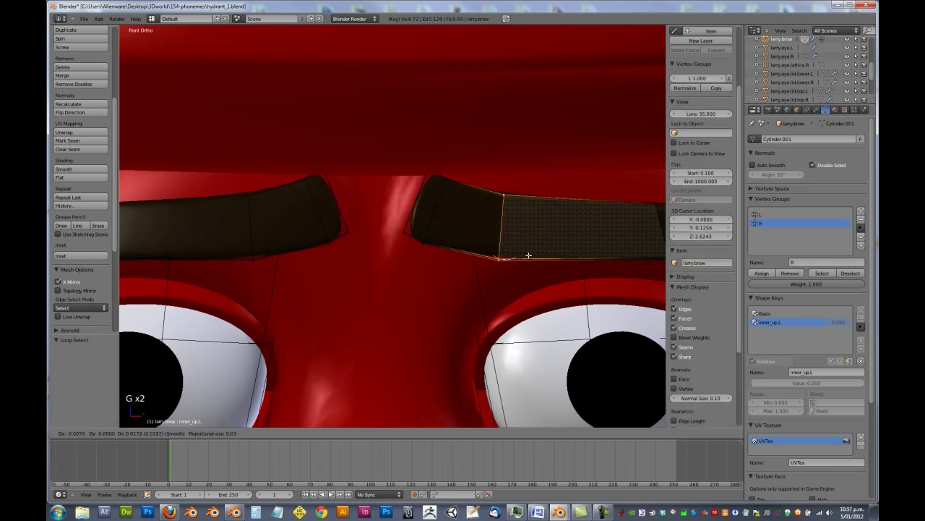
pyautogui.click(529, 254)
pyautogui.scroll(-3, 506, 239)
pyautogui.press('r')
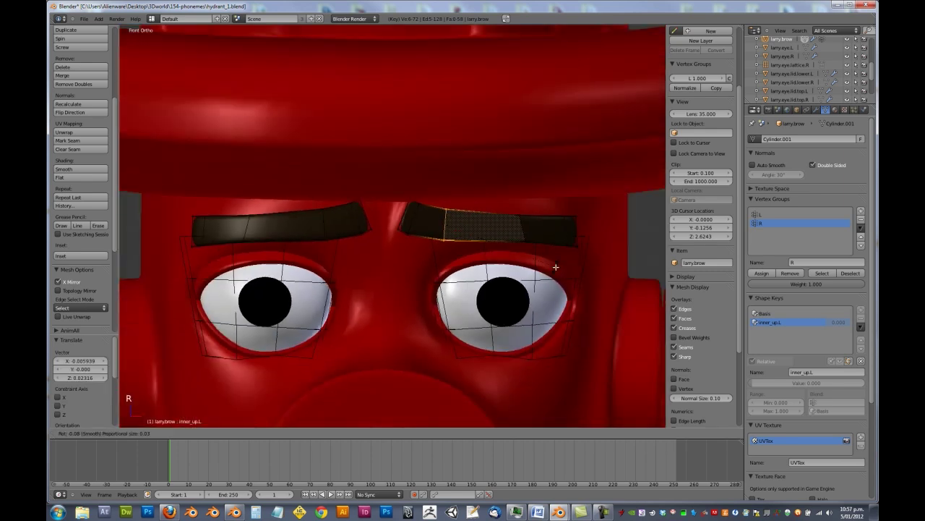
pyautogui.click(556, 269)
# - Move the protruding vertex on the left eyebrow's second inner loop about 0.012 along Y toward the face
pyautogui.scroll(-2, 551, 265)
pyautogui.moveTo(495, 248); pyautogui.dragTo(372, 258, button='middle')
pyautogui.scroll(5, 370, 259)
pyautogui.press('KP_Decimal')
pyautogui.press('KP_5')
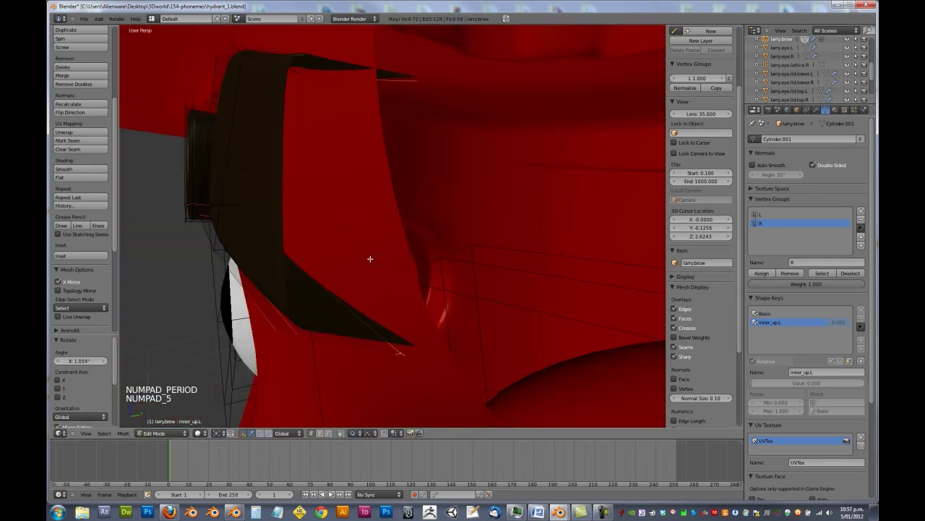
pyautogui.moveTo(398, 222); pyautogui.dragTo(420, 194, button='middle')
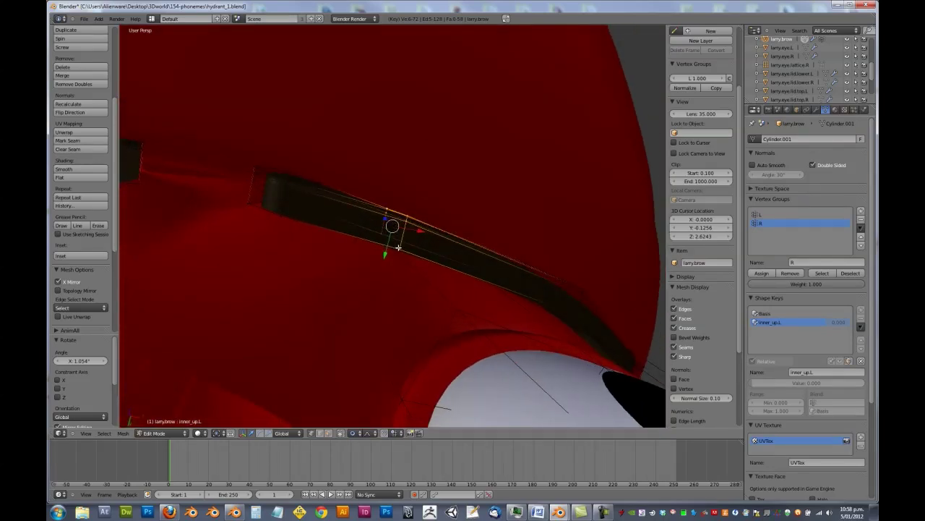
pyautogui.press('g')
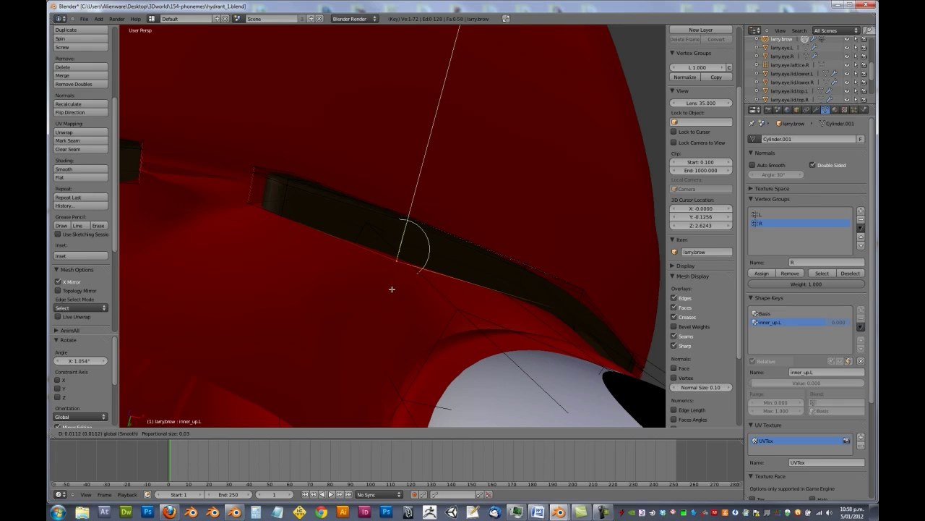
pyautogui.click(391, 289)
# - Move the edge at the left eyebrow's inner end about 0.011 along Y toward the face
pyautogui.rightClick(289, 217)
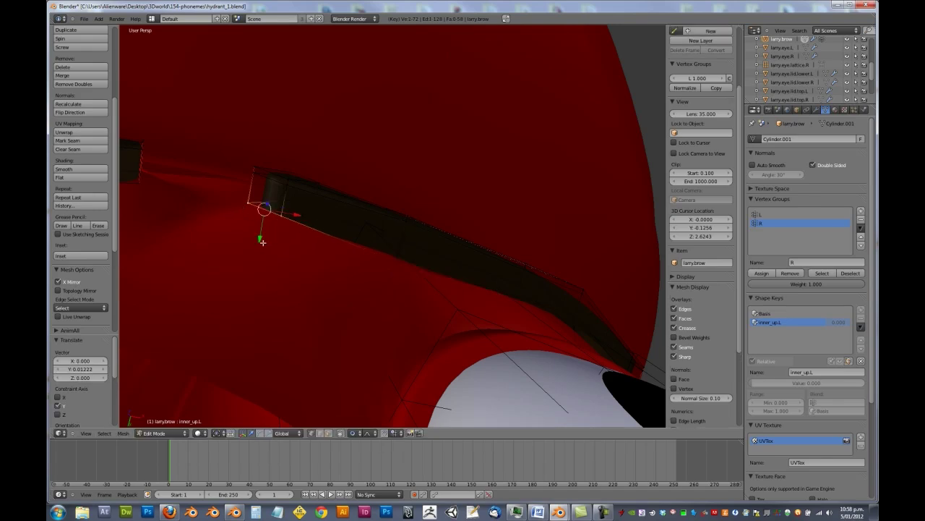
pyautogui.press('g')
pyautogui.press('y')
pyautogui.click(257, 249)
pyautogui.moveTo(257, 249); pyautogui.dragTo(438, 282, button='middle')
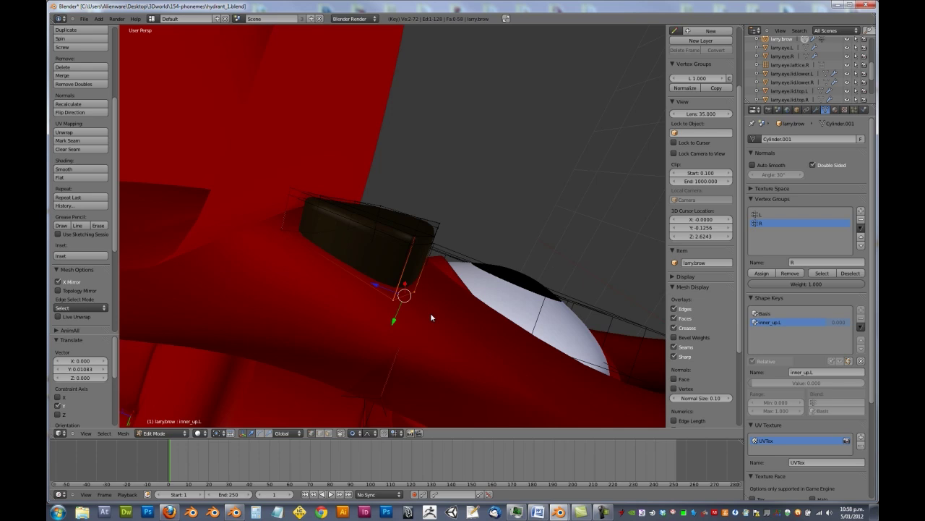
# - In the body's brow_inner_up.L shape, reposition the forehead vertex beside the left eyebrow
pyautogui.press('Tab')
pyautogui.press('Tab')
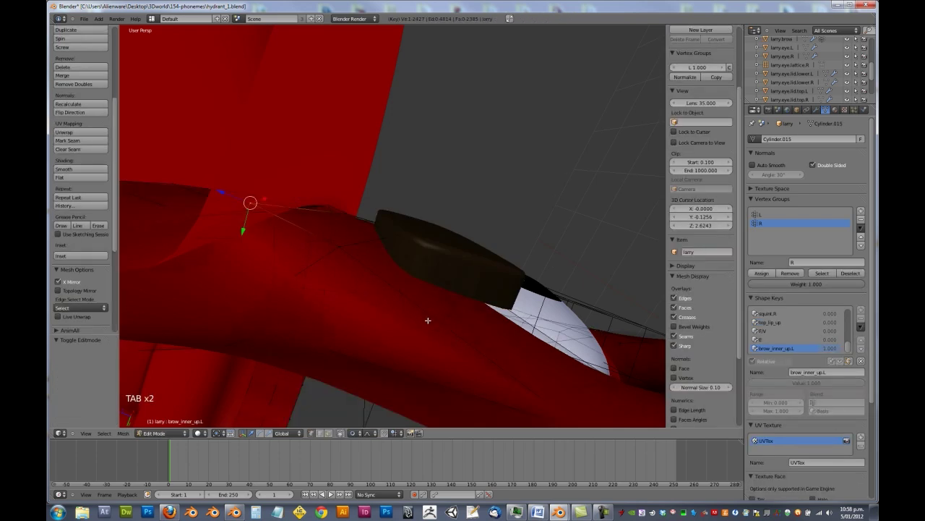
pyautogui.rightClick(337, 252)
pyautogui.press('g')
pyautogui.click(405, 245)
pyautogui.press('Tab')
pyautogui.moveTo(406, 245); pyautogui.dragTo(387, 289, button='middle')
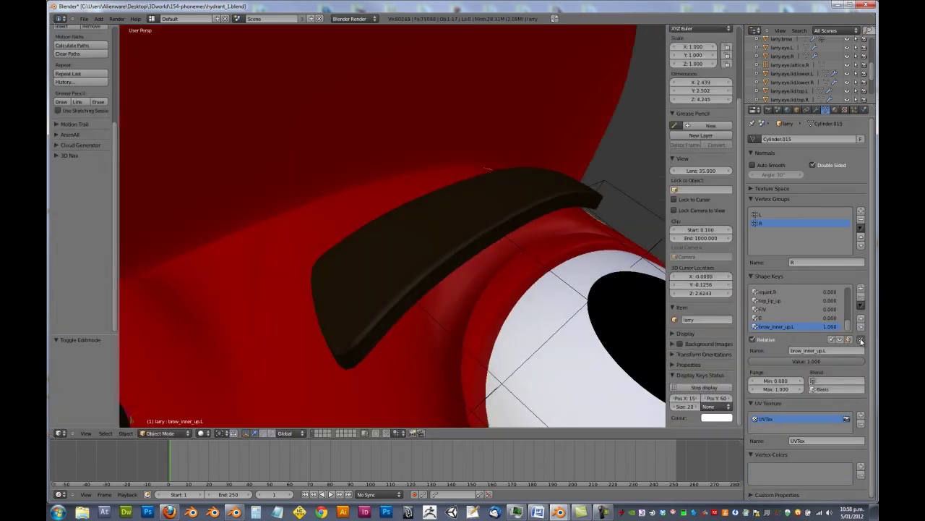
# - Clear the body's shape key values and set the eyebrow object's inner_up.L value to 1.000
pyautogui.click(860, 340)
pyautogui.rightClick(472, 237)
pyautogui.moveTo(499, 241); pyautogui.dragTo(516, 294, button='middle')
pyautogui.moveTo(454, 234); pyautogui.dragTo(428, 268, button='middle')
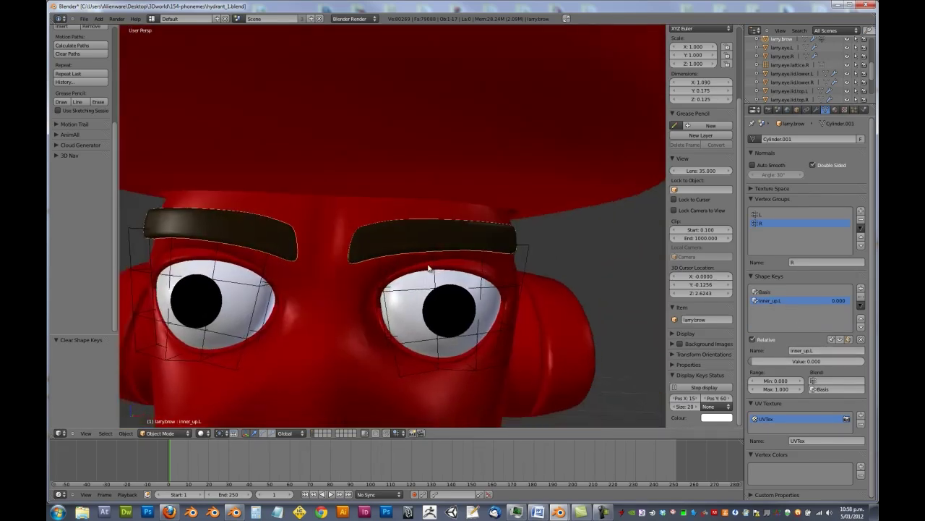
pyautogui.press('KP_5')
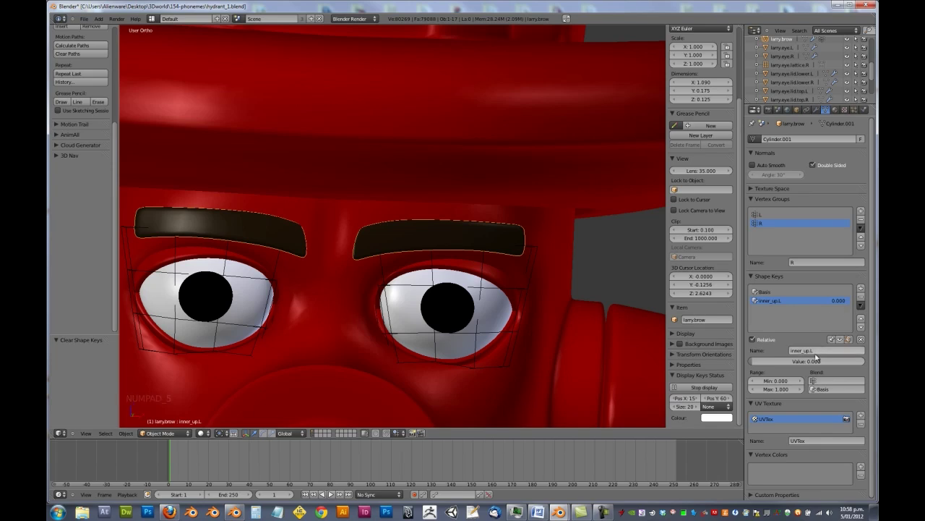
pyautogui.moveTo(814, 361); pyautogui.dragTo(864, 360)
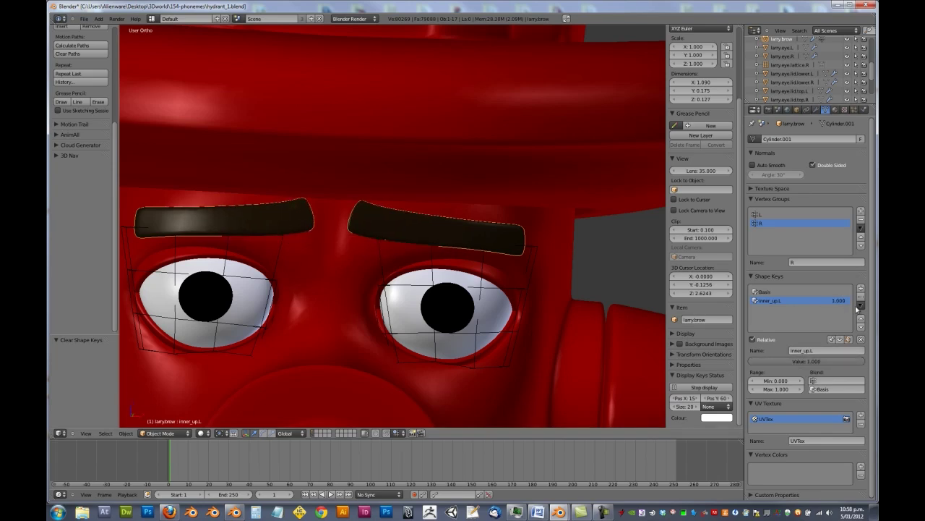
# - Create a new eyebrow shape key from the current mix and name it inner_up.R
pyautogui.click(861, 307)
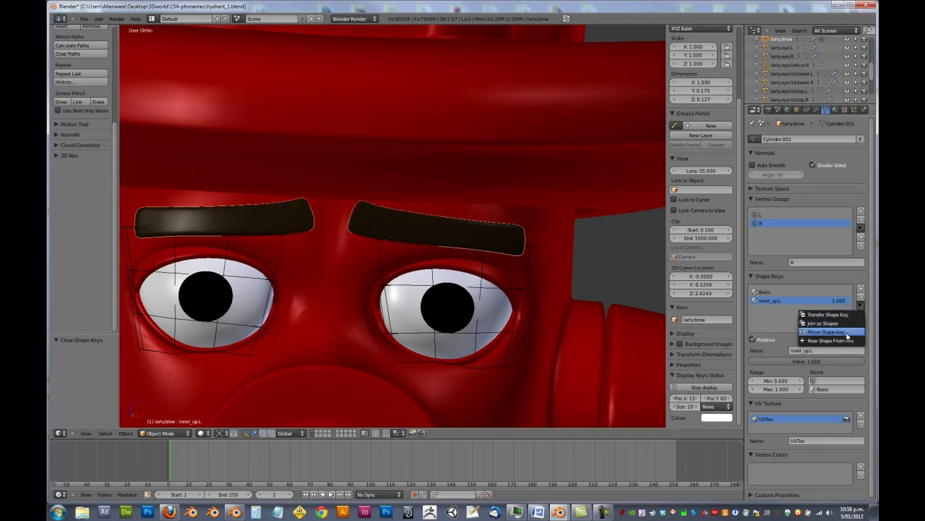
pyautogui.click(847, 340)
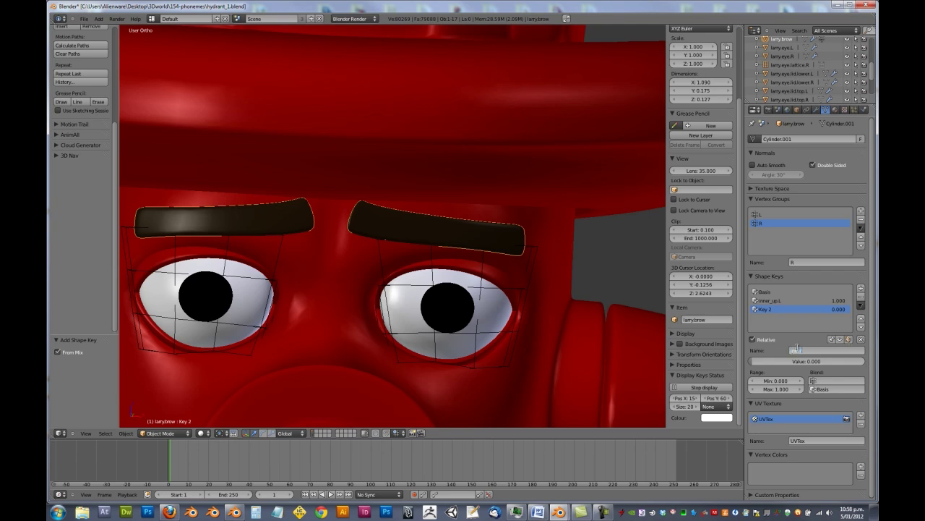
pyautogui.press('Return')
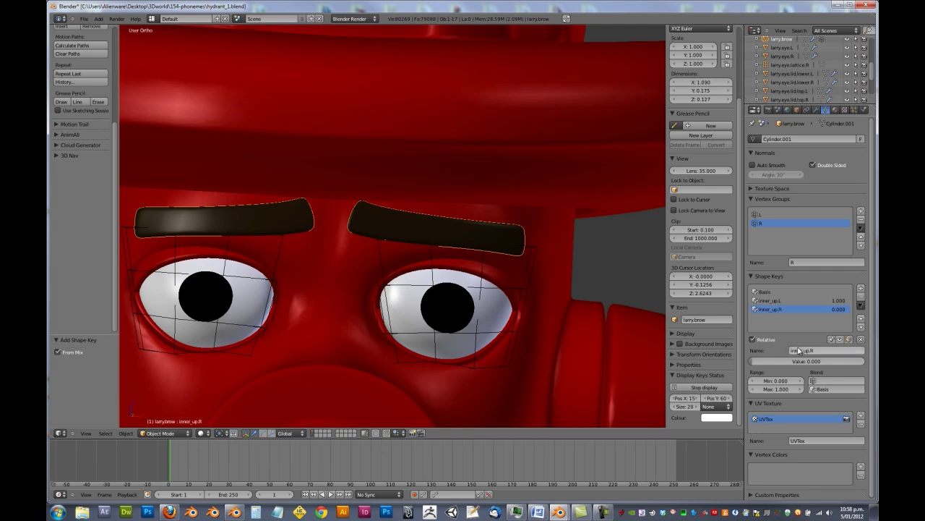
# - Set the blend vertex group of inner_up.R to R and of inner_up.L to L
pyautogui.click(839, 381)
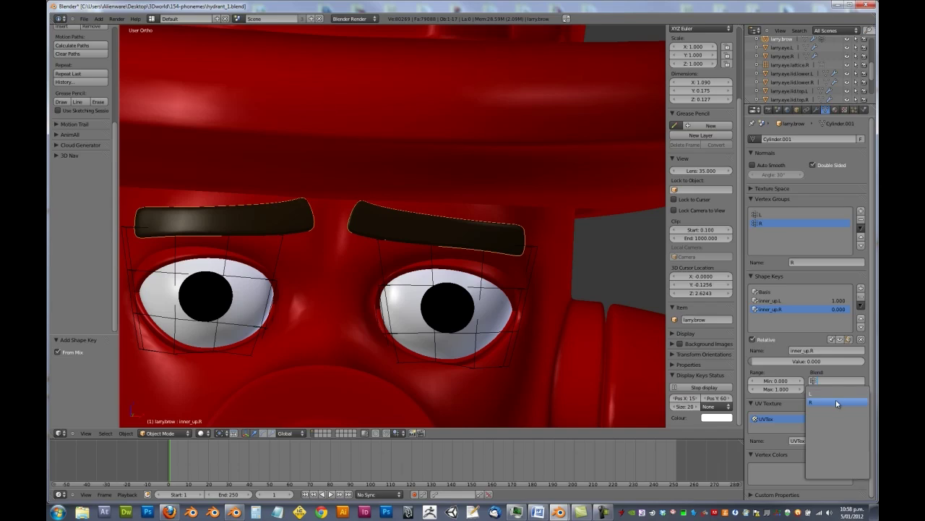
pyautogui.click(837, 402)
pyautogui.click(797, 300)
pyautogui.click(837, 381)
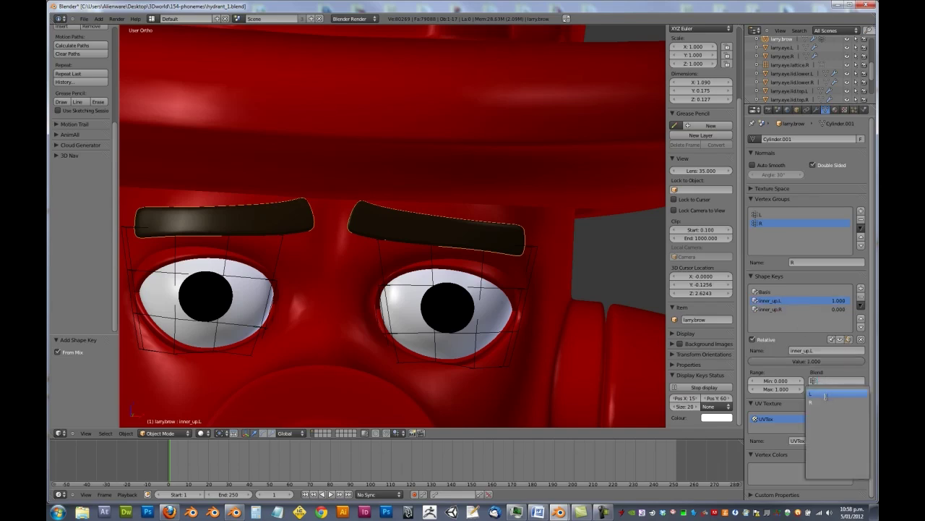
pyautogui.click(829, 398)
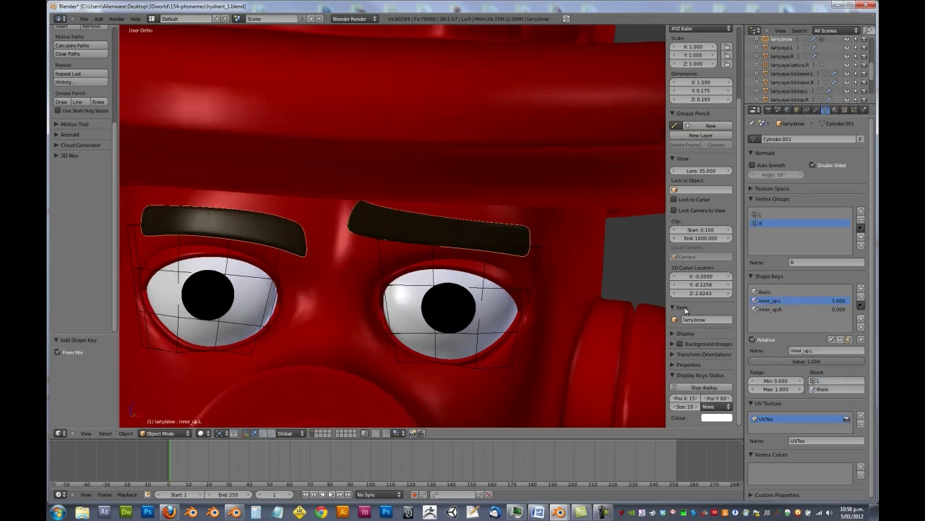
# - Clear the eyebrow's shape key values and set the body's brow_inner_up.L value to 1.000
pyautogui.click(861, 339)
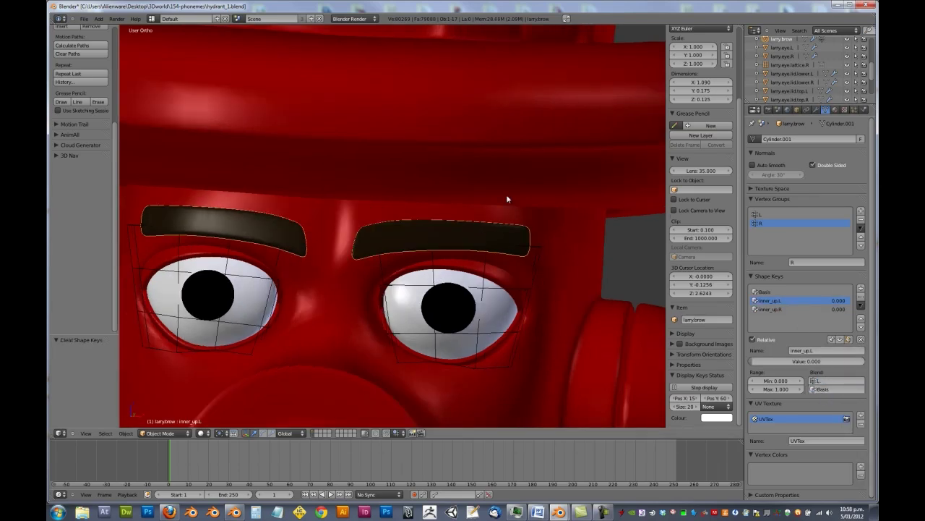
pyautogui.rightClick(559, 219)
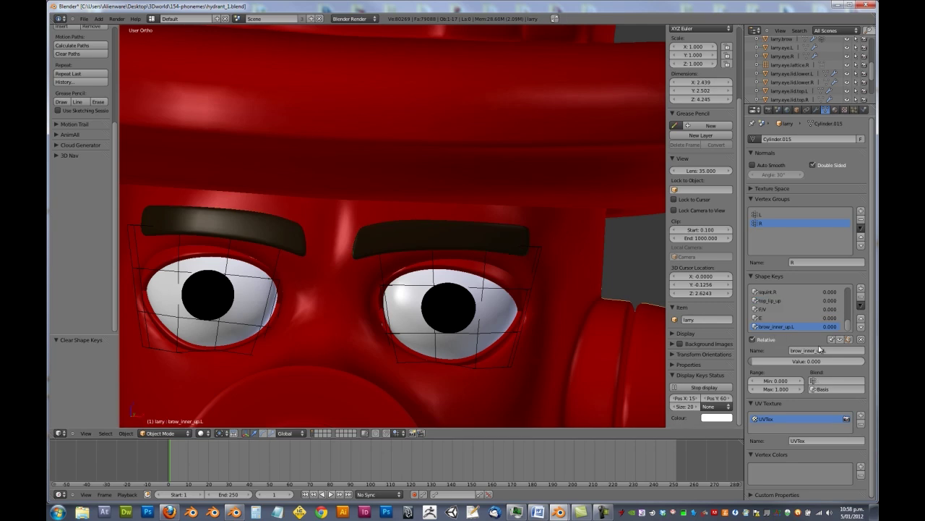
pyautogui.moveTo(822, 361); pyautogui.dragTo(865, 361)
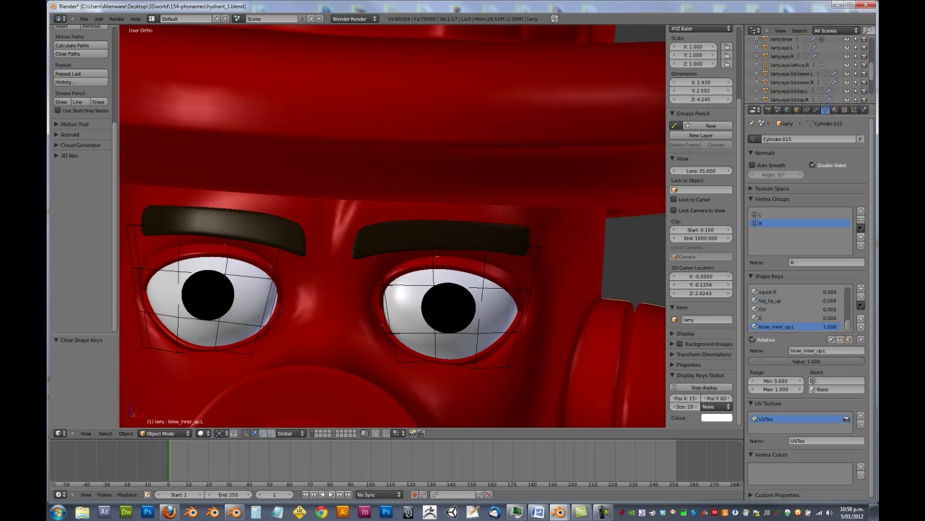
# - Create a new body shape key from the current mix and name it brow_inner_up.R
pyautogui.click(862, 309)
pyautogui.click(808, 349)
pyautogui.click(806, 350)
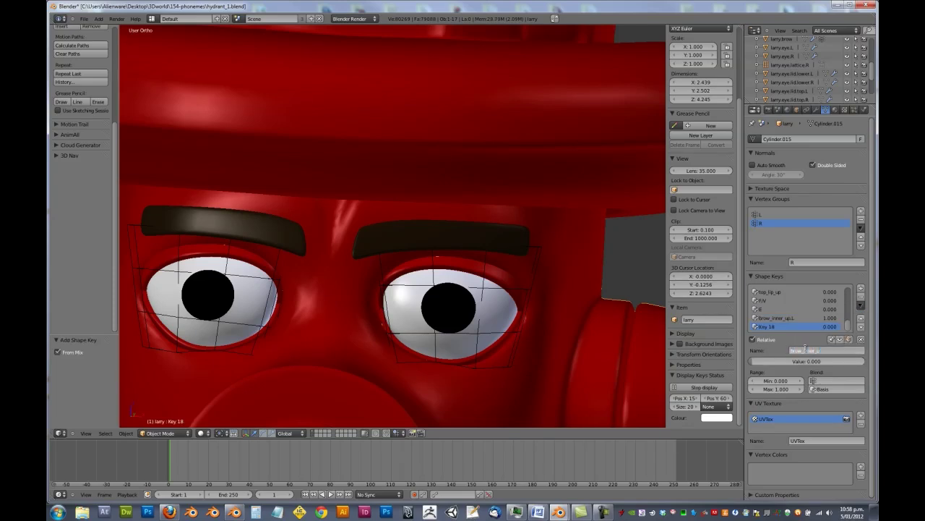
pyautogui.press('Return')
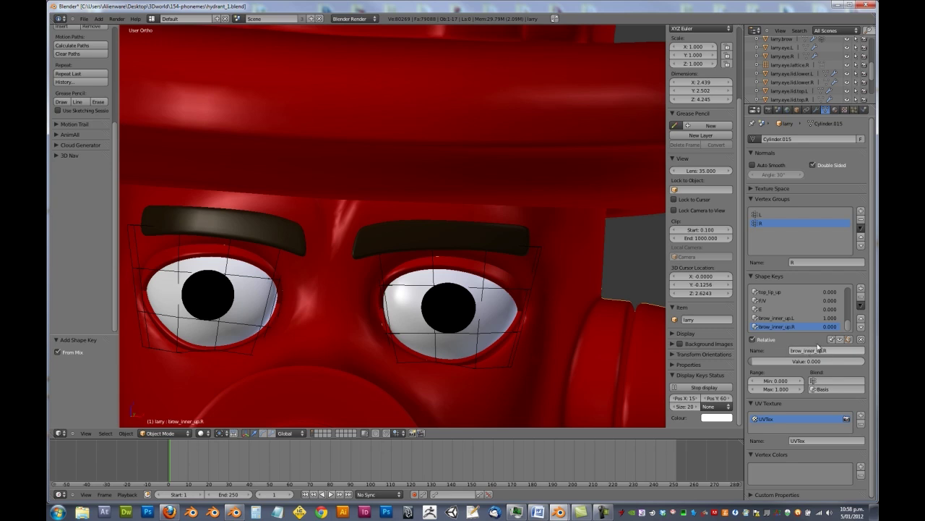
# - Blend brow_inner_up.R with vertex group R and brow_inner_up.L with group L, and clear the body's shape key values
pyautogui.click(829, 381)
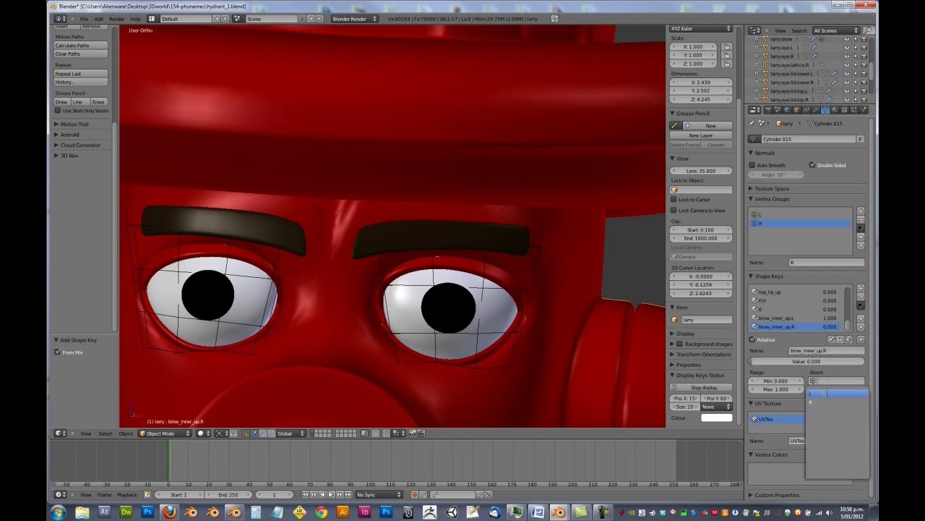
pyautogui.click(802, 318)
pyautogui.click(826, 380)
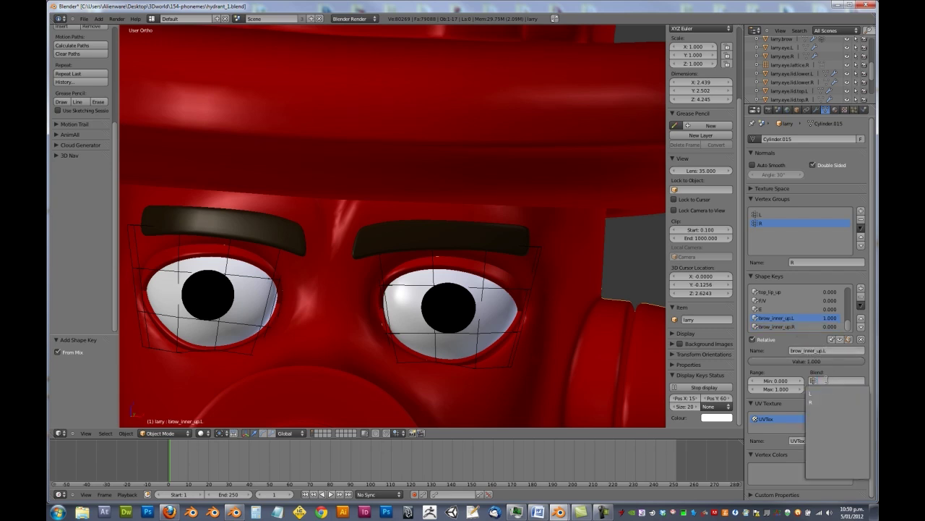
pyautogui.click(820, 394)
pyautogui.click(860, 339)
# - Add a new body shape key and name it brow_inner_down.L
pyautogui.moveTo(441, 232)
pyautogui.mouseDown(button='middle')
pyautogui.moveTo(413, 223)
pyautogui.moveTo(372, 190)
pyautogui.moveTo(459, 244)
pyautogui.moveTo(471, 233)
pyautogui.moveTo(446, 240)
pyautogui.mouseUp(button='middle')
pyautogui.press('KP_1')
pyautogui.press('Tab')
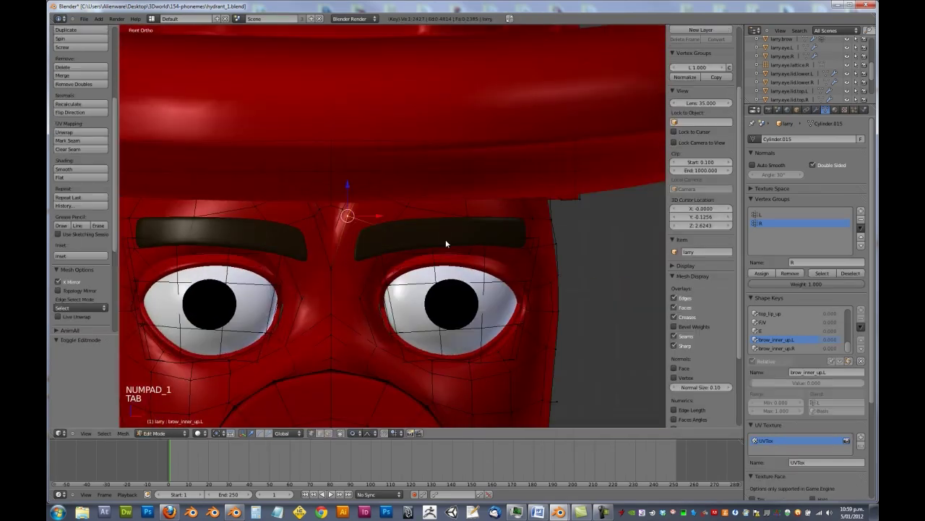
pyautogui.press('Tab')
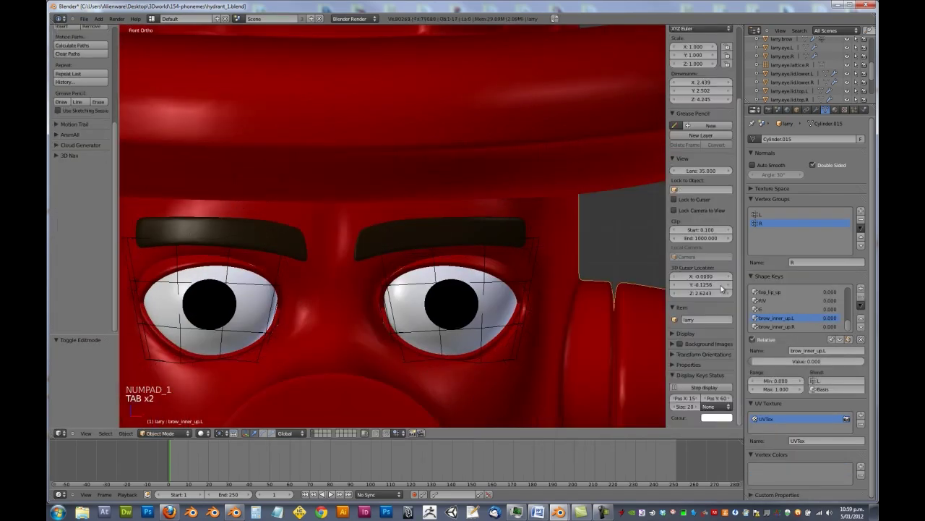
pyautogui.click(862, 292)
pyautogui.doubleClick(835, 350)
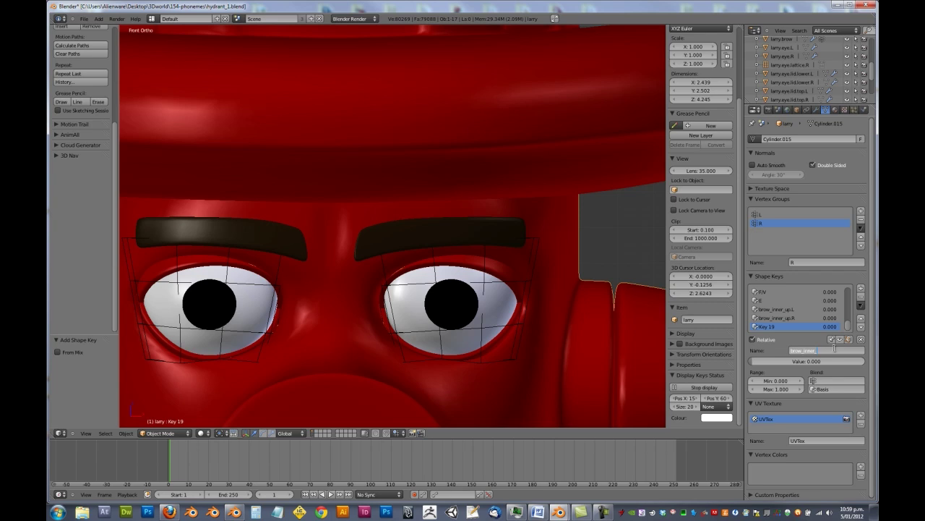
pyautogui.press('Return')
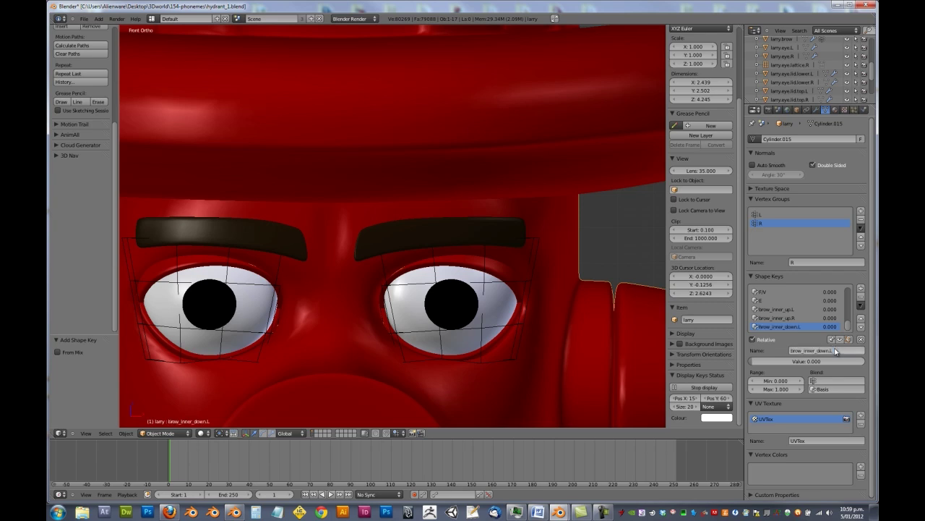
# - Rotate the four vertices at the left brow's inner end about -6° and move them down and inward with proportional editing
pyautogui.press('Tab')
pyautogui.keyDown('shift'); pyautogui.moveTo(329, 233); pyautogui.dragTo(360, 193, button='middle'); pyautogui.keyUp('shift')
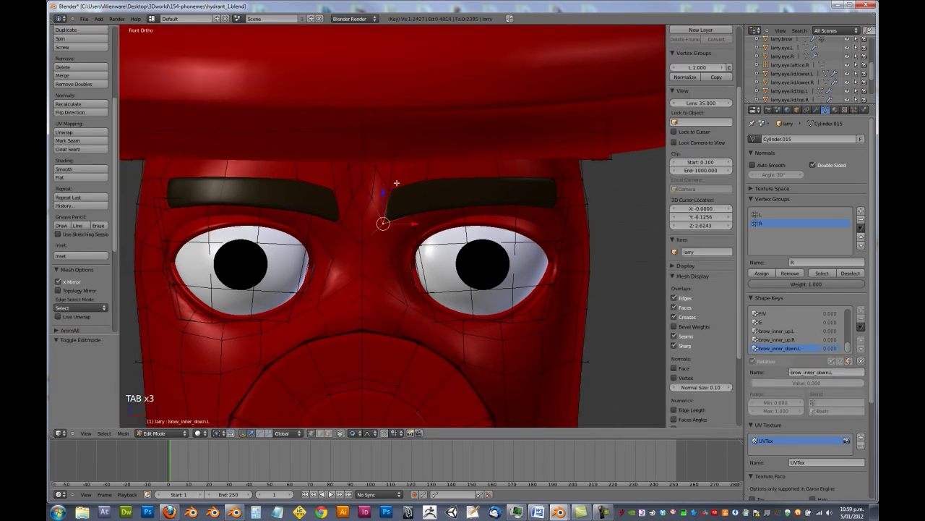
pyautogui.keyDown('shift'); pyautogui.rightClick(393, 188); pyautogui.keyUp('shift')
pyautogui.keyDown('shift'); pyautogui.rightClick(423, 208); pyautogui.keyUp('shift')
pyautogui.press('r')
pyautogui.click(500, 208)
pyautogui.press('g')
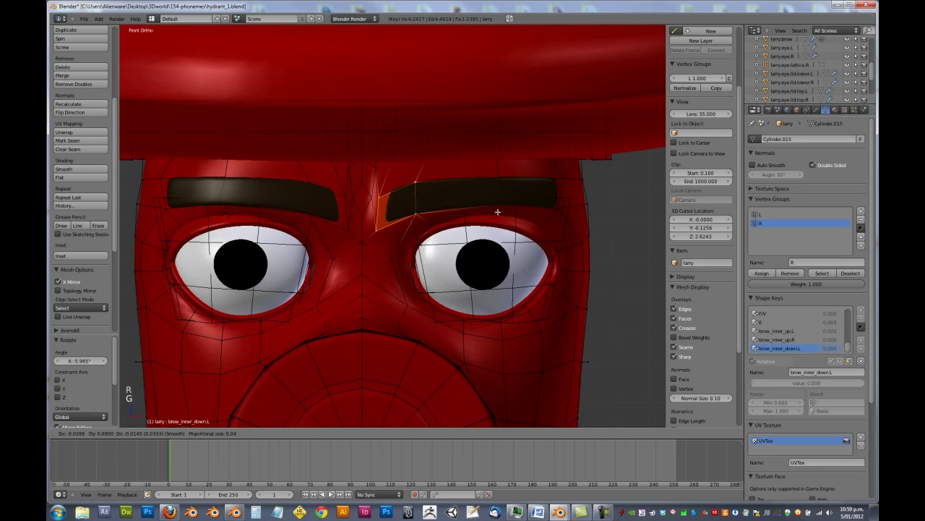
pyautogui.scroll(-2, 504, 206)
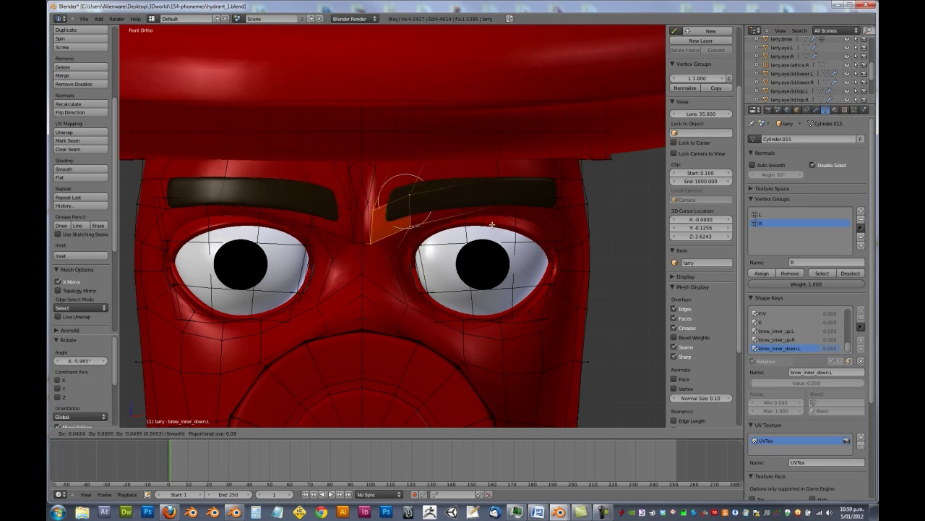
pyautogui.click(493, 223)
# - Refine the same four inner-brow vertices with further small rotations and moves so they sit lower beside the nose bridge
pyautogui.press('r')
pyautogui.click(505, 216)
pyautogui.press('g')
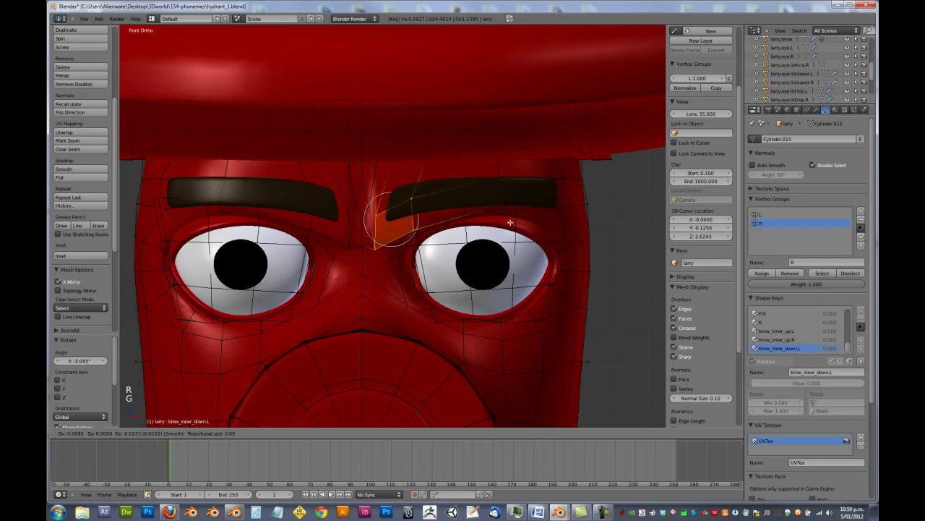
pyautogui.press('r')
pyautogui.click(514, 241)
pyautogui.press('g')
pyautogui.click(511, 253)
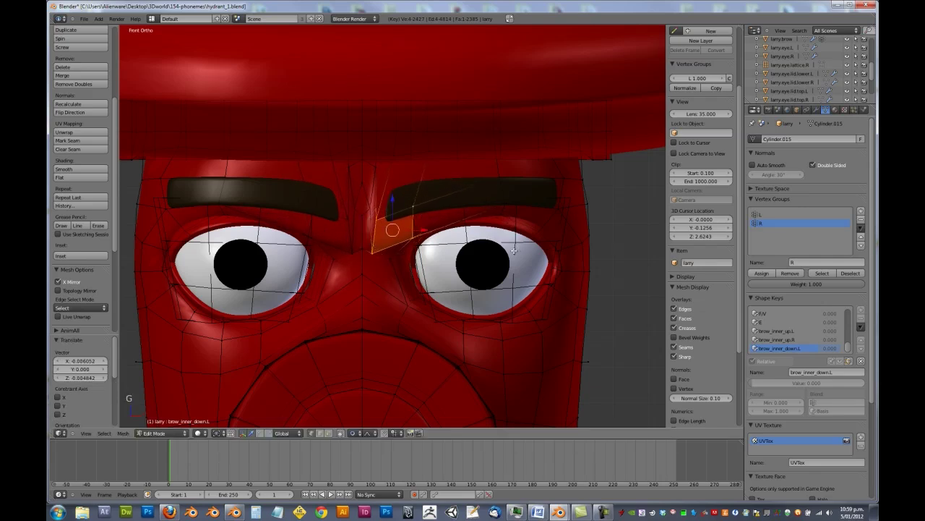
# - Move the two forehead vertices above the left brow's inner end down about 0.057
pyautogui.scroll(3, 449, 230)
pyautogui.keyDown('shift'); pyautogui.moveTo(397, 200); pyautogui.dragTo(423, 221, button='middle'); pyautogui.keyUp('shift')
pyautogui.rightClick(419, 132)
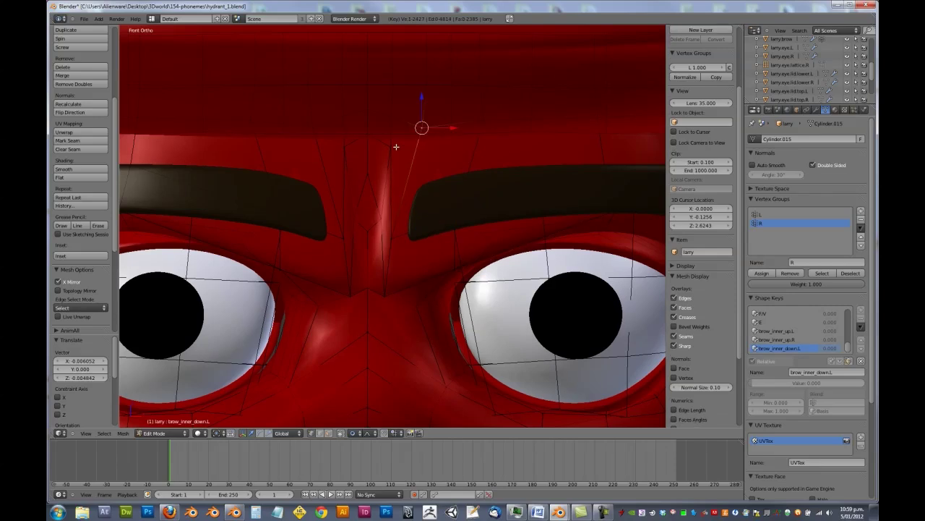
pyautogui.press('g')
pyautogui.click(394, 232)
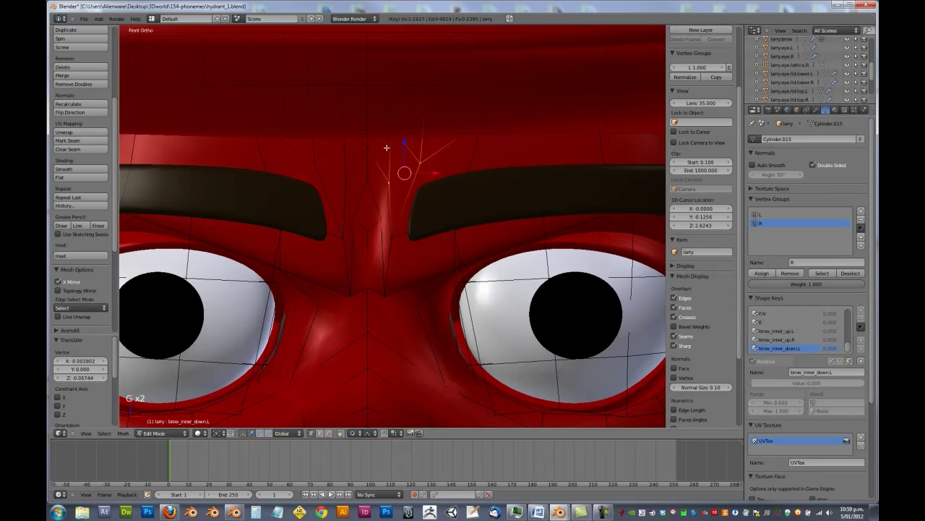
# - Adjust individual vertices between the brows to tighten the frown crease beside the face's centre line
pyautogui.rightClick(386, 148)
pyautogui.press('g')
pyautogui.rightClick(388, 147)
pyautogui.rightClick(397, 126)
pyautogui.press('g')
pyautogui.rightClick(395, 155)
pyautogui.press('g')
pyautogui.click(384, 201)
pyautogui.rightClick(380, 214)
pyautogui.press('g')
pyautogui.click(374, 209)
# - Move the lower vertex of the left inner-brow crease about -0.021 along Y
pyautogui.moveTo(404, 211); pyautogui.dragTo(316, 211, button='middle')
pyautogui.scroll(3, 347, 239)
pyautogui.moveTo(402, 302); pyautogui.dragTo(399, 330, button='middle')
pyautogui.rightClick(399, 330)
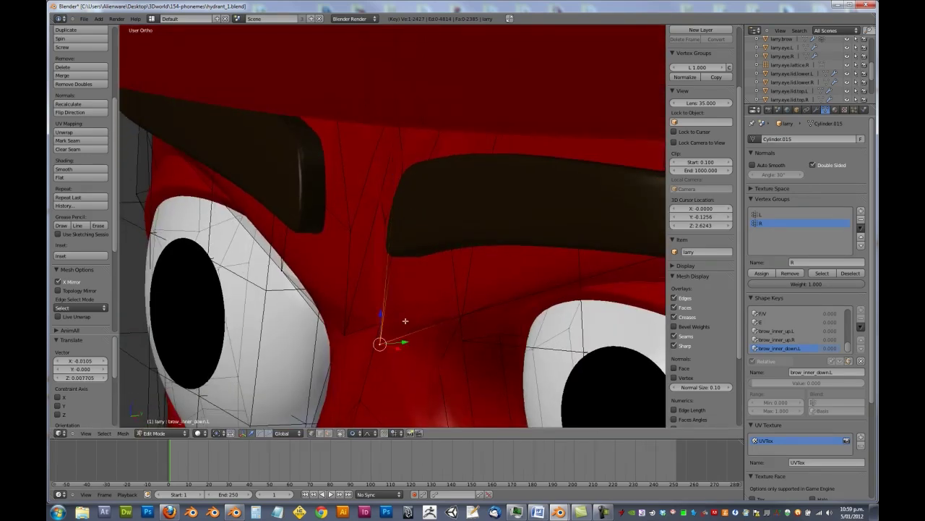
pyautogui.press('g')
pyautogui.press('y')
pyautogui.click(384, 347)
# - Move the upper vertex between the brows about -0.027 along Y
pyautogui.rightClick(422, 211)
pyautogui.moveTo(421, 212); pyautogui.dragTo(389, 187, button='middle')
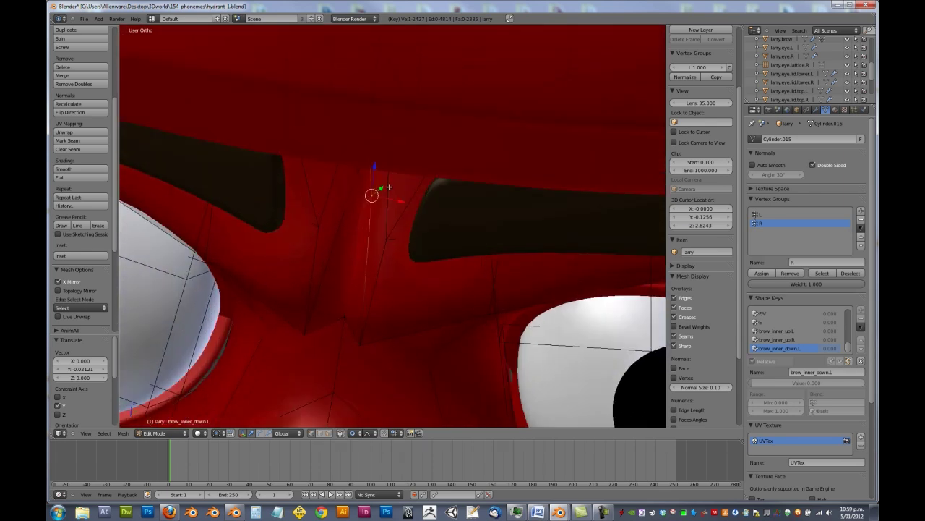
pyautogui.moveTo(380, 190); pyautogui.dragTo(372, 197)
# - Leave mesh editing and set the brow_inner_down.L value to 1.000 to preview the shape
pyautogui.scroll(-3, 408, 239)
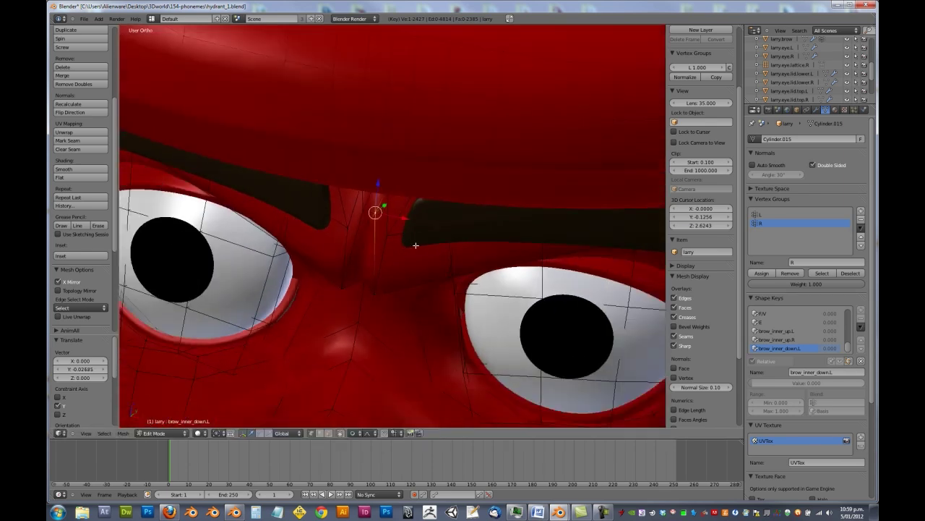
pyautogui.moveTo(414, 244); pyautogui.dragTo(467, 206, button='middle')
pyautogui.press('Tab')
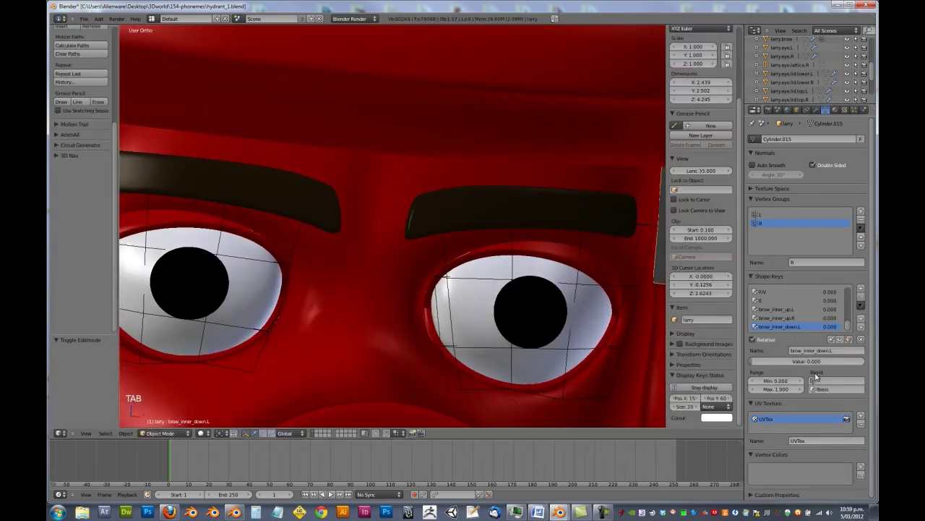
pyautogui.moveTo(808, 361); pyautogui.dragTo(873, 360)
pyautogui.scroll(-1, 477, 287)
pyautogui.moveTo(478, 287); pyautogui.dragTo(391, 217, button='middle')
pyautogui.scroll(-4, 422, 217)
# - In mesh editing, box-select the two vertices below the left brow near its inner end and reposition them
pyautogui.press('Tab')
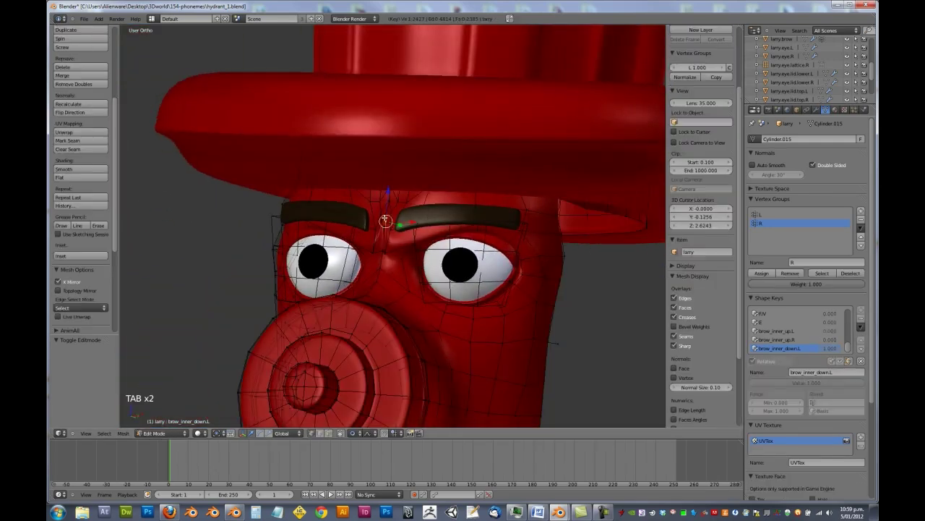
pyautogui.press('KP_1')
pyautogui.scroll(2, 385, 219)
pyautogui.press('a')
pyautogui.press('a')
pyautogui.press('b')
pyautogui.moveTo(419, 210); pyautogui.dragTo(445, 247)
pyautogui.press('g')
pyautogui.click(438, 238)
# - Shift the same two vertices outward about 0.016 in X and down about 0.010 in Z from the front
pyautogui.moveTo(438, 238); pyautogui.dragTo(321, 262, button='middle')
pyautogui.press('KP_1')
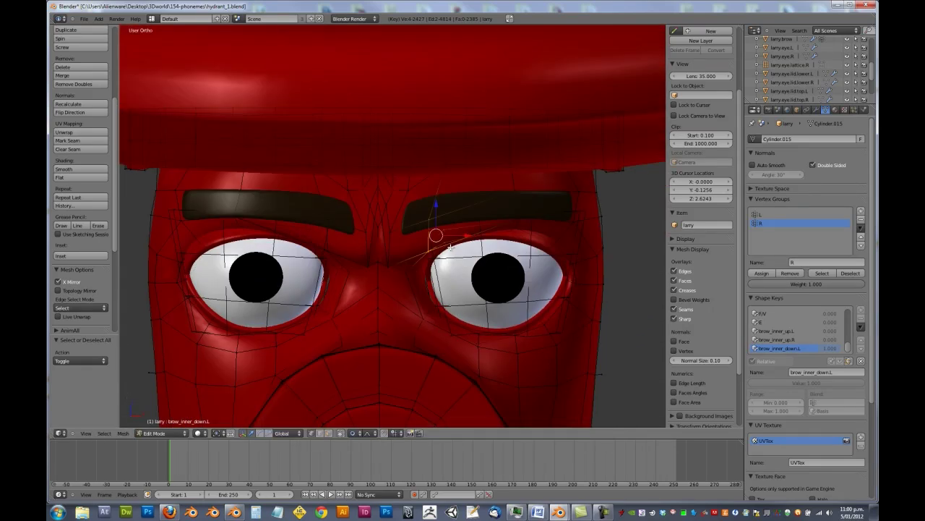
pyautogui.press('g')
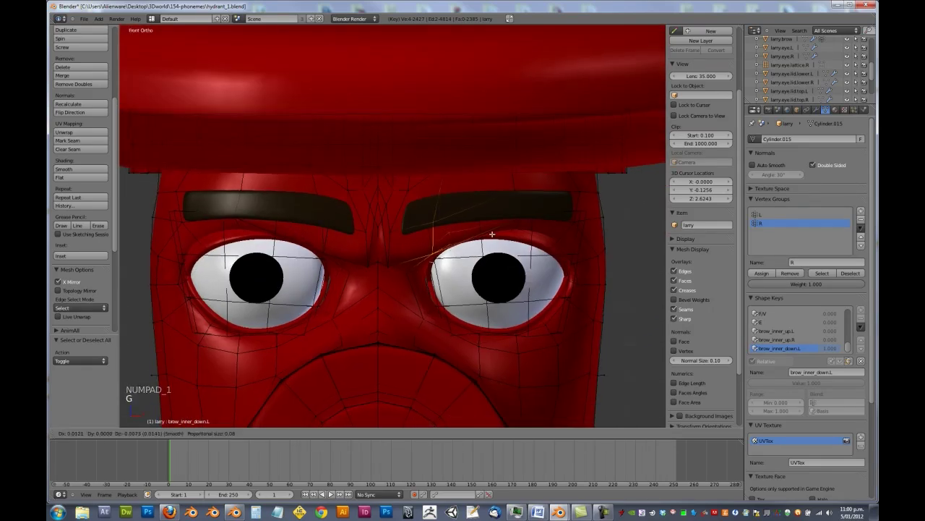
pyautogui.click(493, 234)
# - Nudge the left crease vertex up about 0.007 and lower the centre vertex between the brows about 0.016 in Z
pyautogui.scroll(2, 425, 230)
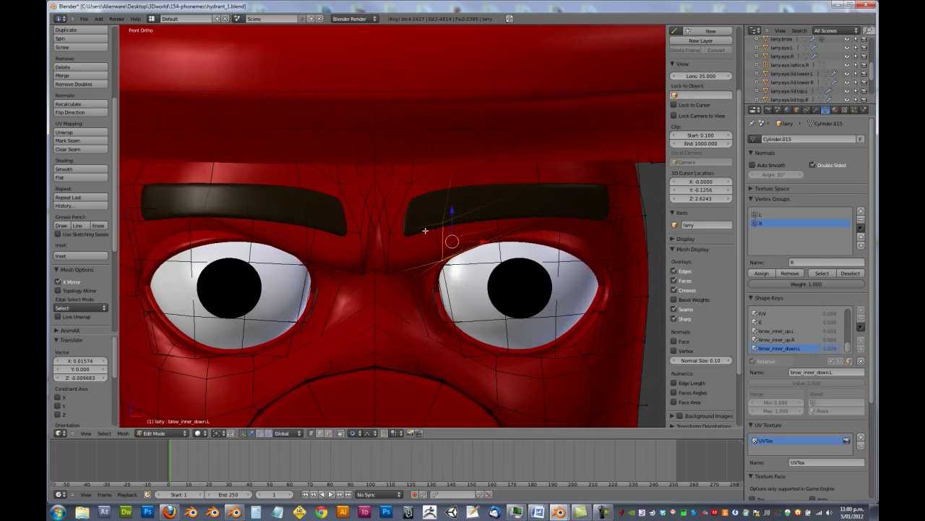
pyautogui.rightClick(399, 224)
pyautogui.press('g')
pyautogui.click(400, 224)
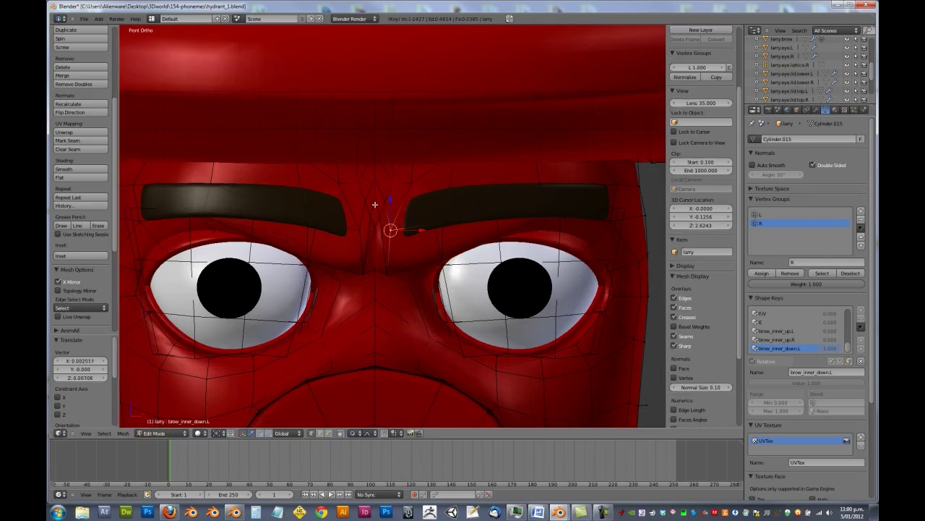
pyautogui.rightClick(374, 203)
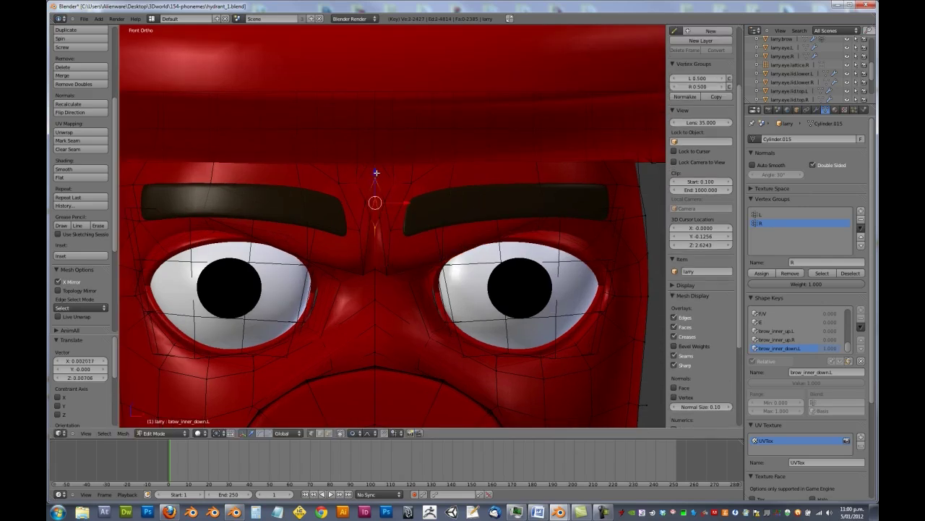
pyautogui.moveTo(375, 175); pyautogui.dragTo(375, 182)
pyautogui.click(374, 183)
# - Move the vertex above the left brow's inner end inward about 0.017 and lower the next forehead vertex about 0.028
pyautogui.rightClick(422, 183)
pyautogui.press('g')
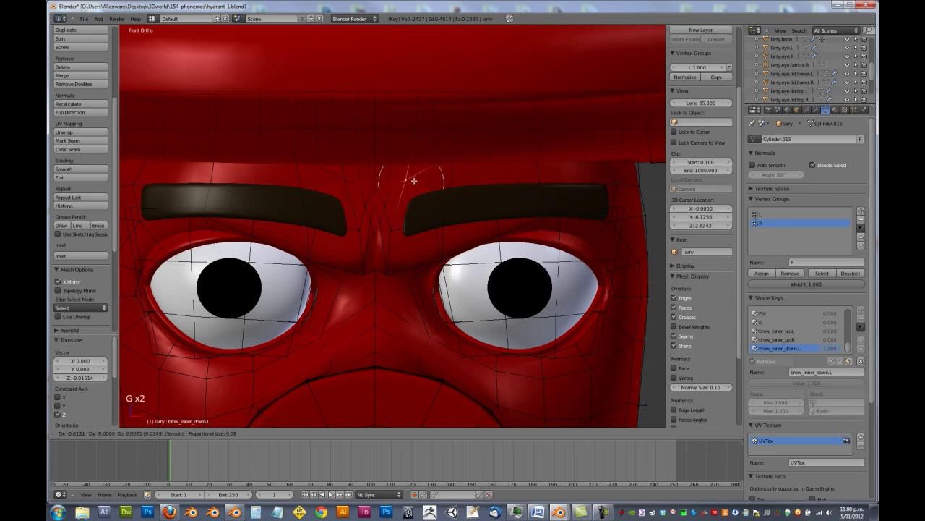
pyautogui.click(413, 180)
pyautogui.rightClick(461, 150)
pyautogui.press('g')
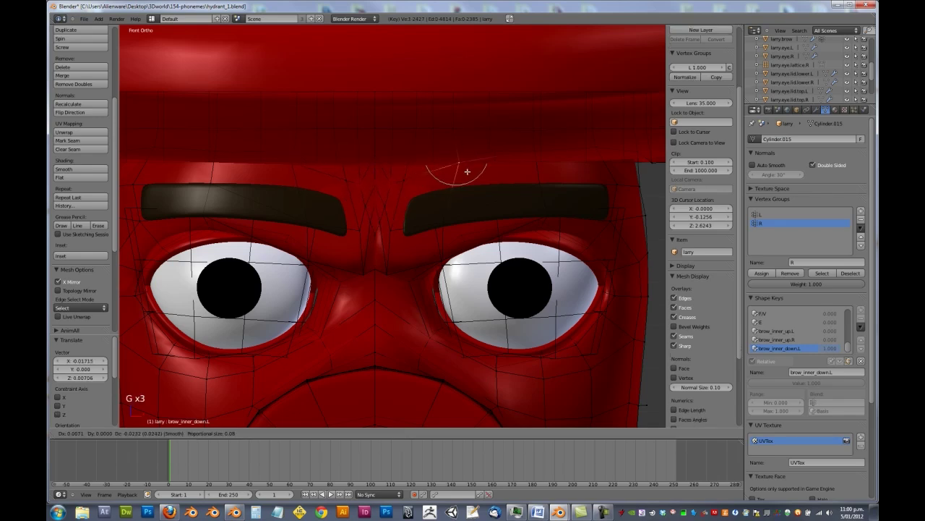
pyautogui.click(477, 162)
pyautogui.rightClick(489, 160)
pyautogui.press('g')
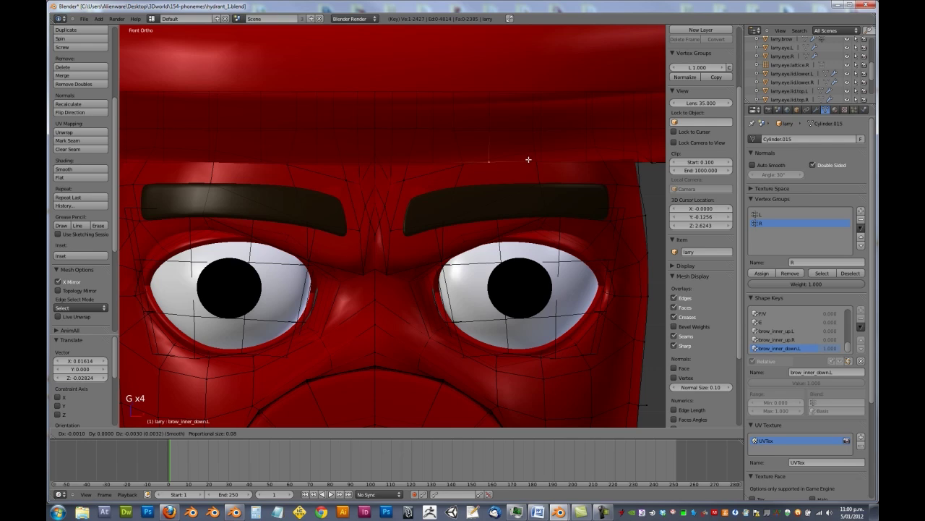
pyautogui.rightClick(527, 159)
# - Leave mesh editing, create a body shape key from the current mix and name it bow_inner_down.R
pyautogui.scroll(-2, 524, 165)
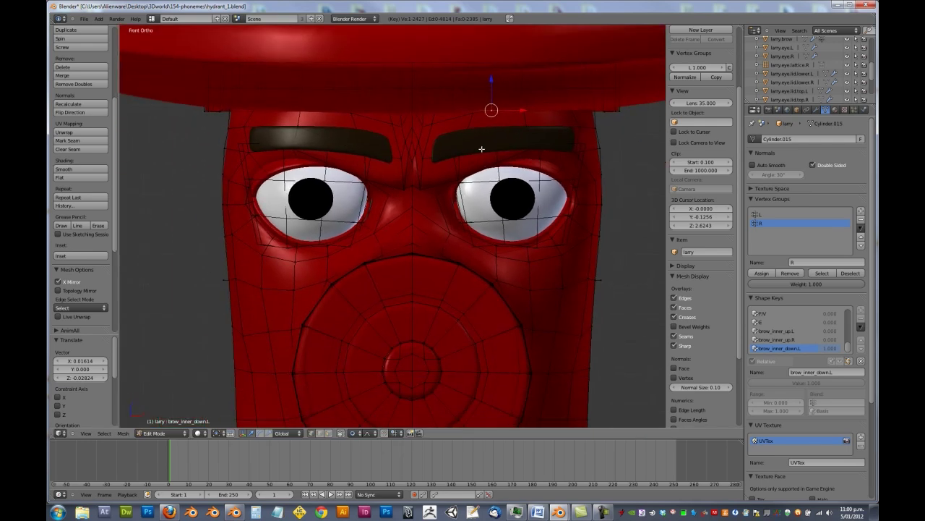
pyautogui.scroll(-3, 481, 149)
pyautogui.scroll(7, 462, 175)
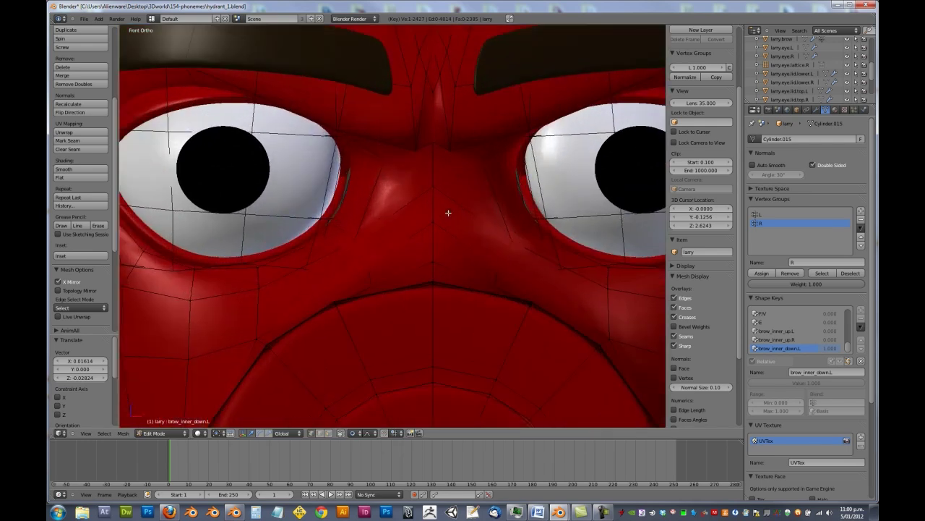
pyautogui.keyDown('shift'); pyautogui.moveTo(434, 163); pyautogui.dragTo(396, 236, button='middle'); pyautogui.keyUp('shift')
pyautogui.press('Tab')
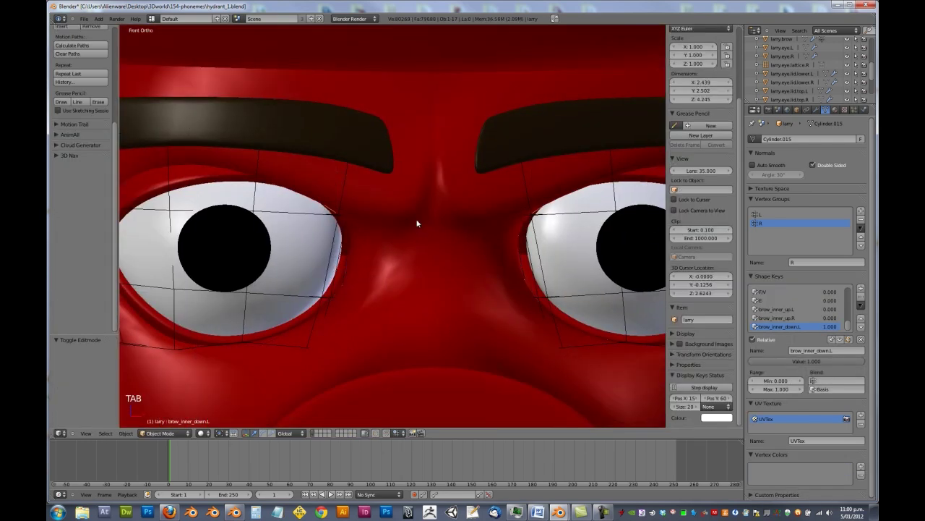
pyautogui.scroll(-3, 417, 223)
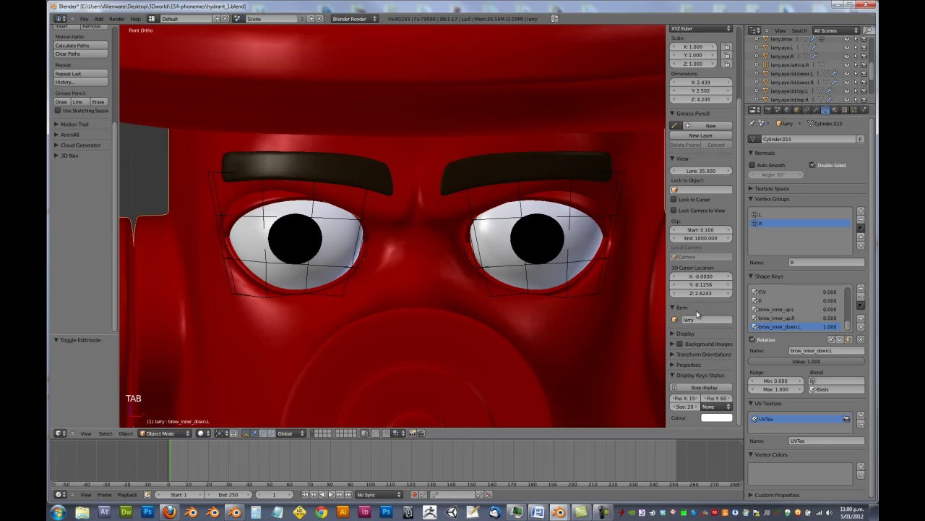
pyautogui.click(860, 305)
pyautogui.click(839, 334)
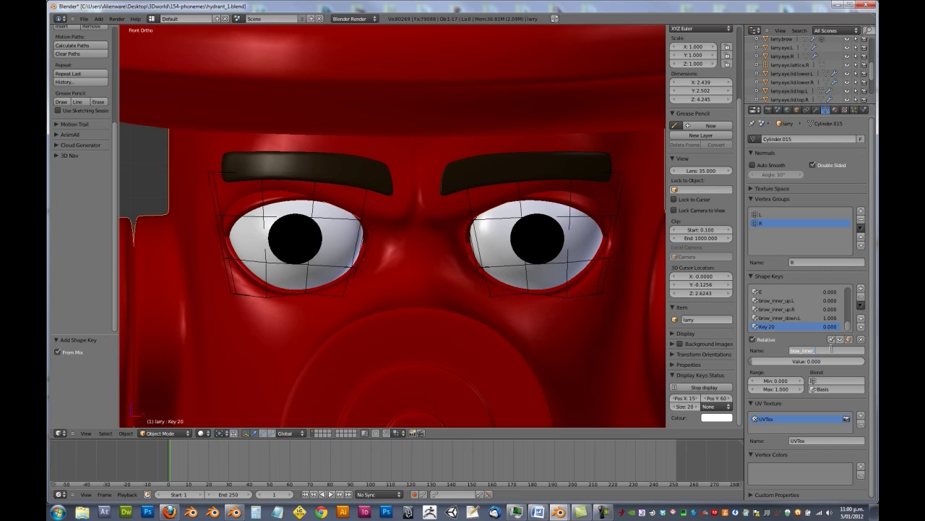
pyautogui.write('.R')
pyautogui.press('Return')
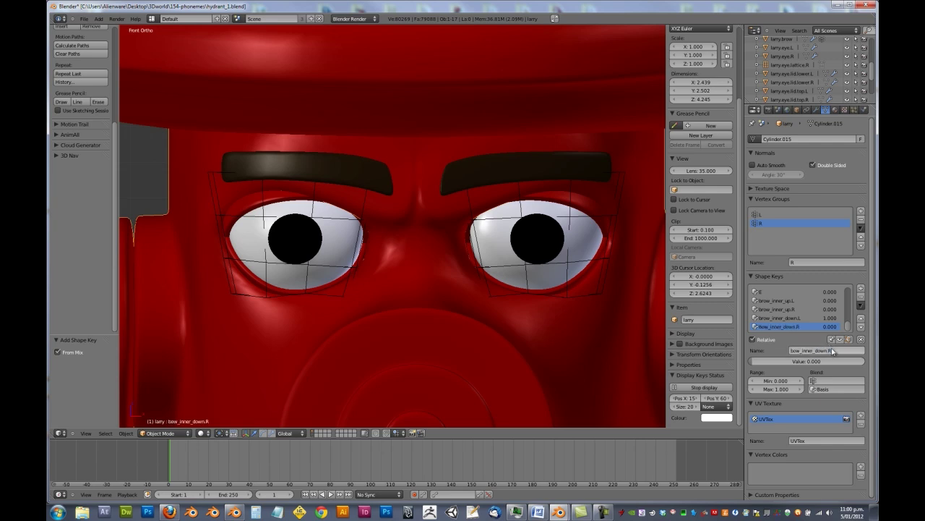
# - Set the blend vertex group of bow_inner_down.R to R and of brow_inner_down.L to L
pyautogui.click(831, 381)
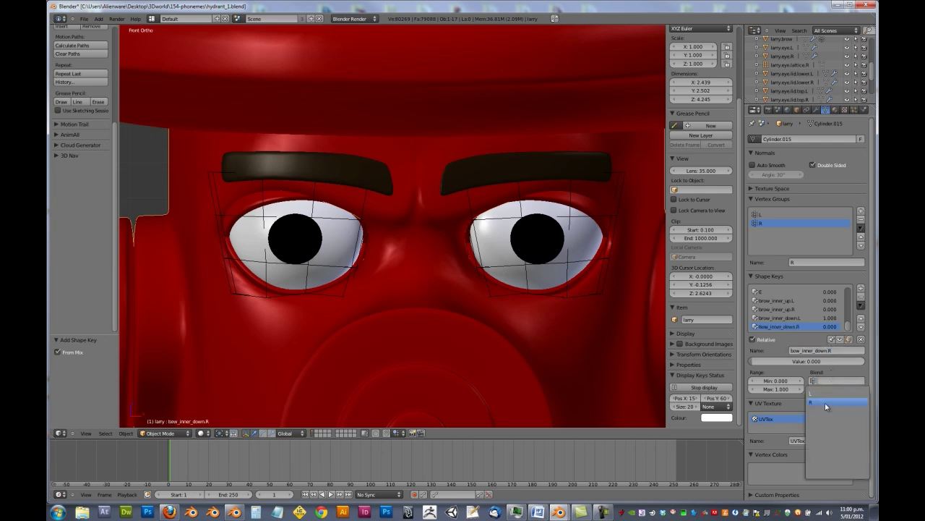
pyautogui.click(825, 403)
pyautogui.click(803, 318)
pyautogui.click(831, 381)
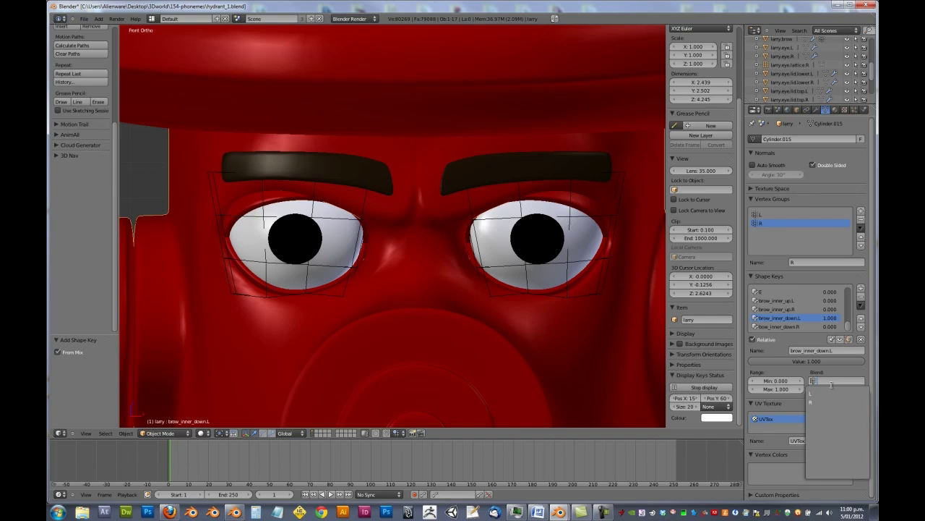
pyautogui.click(812, 393)
# - Select the eyebrow object, add a new shape key and name it inner_down.L
pyautogui.rightClick(514, 168)
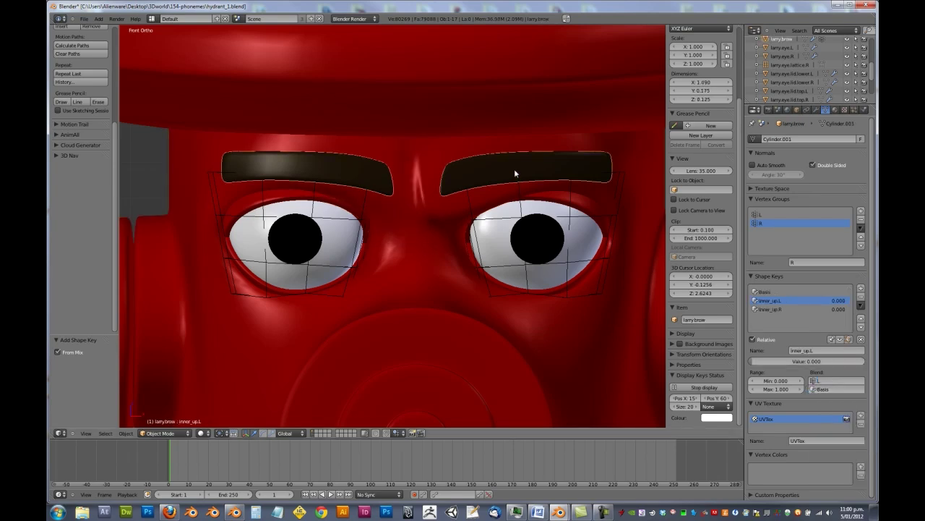
pyautogui.click(862, 291)
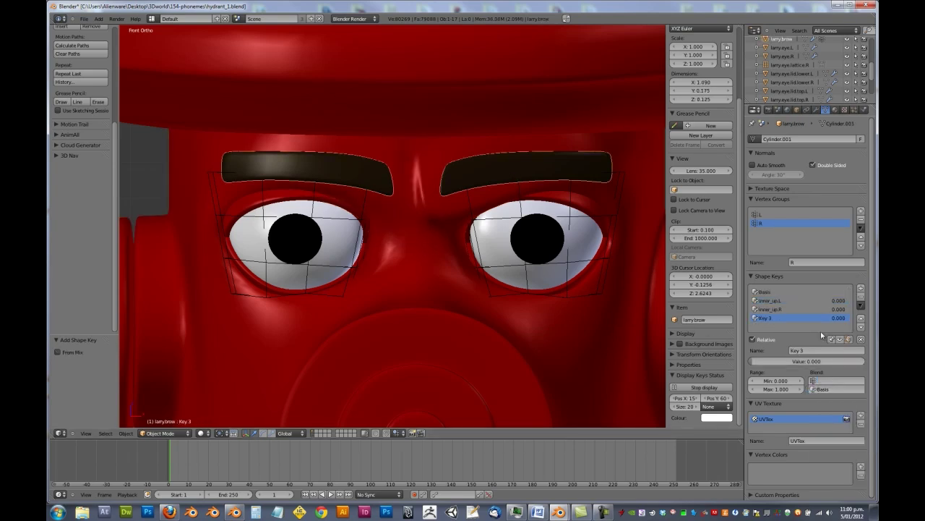
pyautogui.click(811, 350)
pyautogui.write('inner_down.L')
pyautogui.press('Tab')
# - Edit the eyebrow mesh, select the left brow's inner end, rotate it about 18° and move it down towards the nose
pyautogui.press('Tab')
pyautogui.scroll(1, 445, 173)
pyautogui.press('a')
pyautogui.press('a')
pyautogui.press('a')
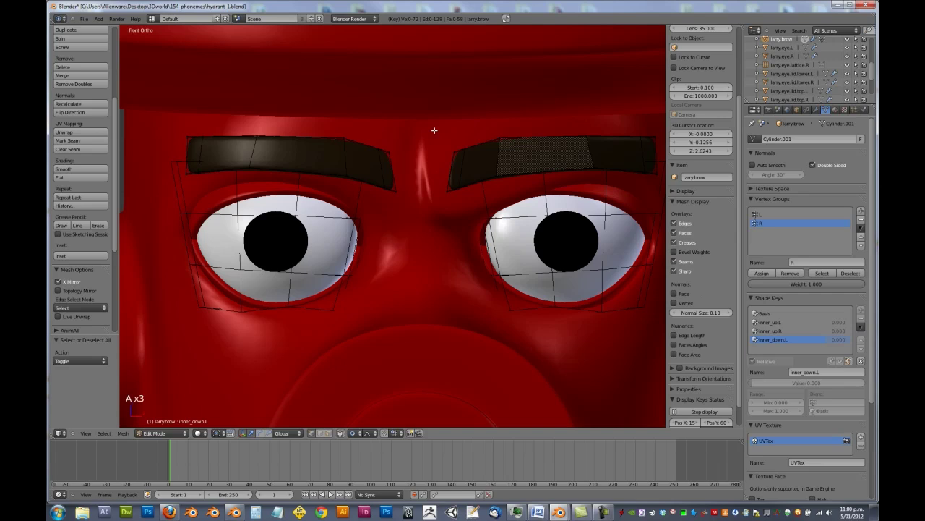
pyautogui.press('b')
pyautogui.moveTo(444, 130); pyautogui.dragTo(511, 208)
pyautogui.press('g')
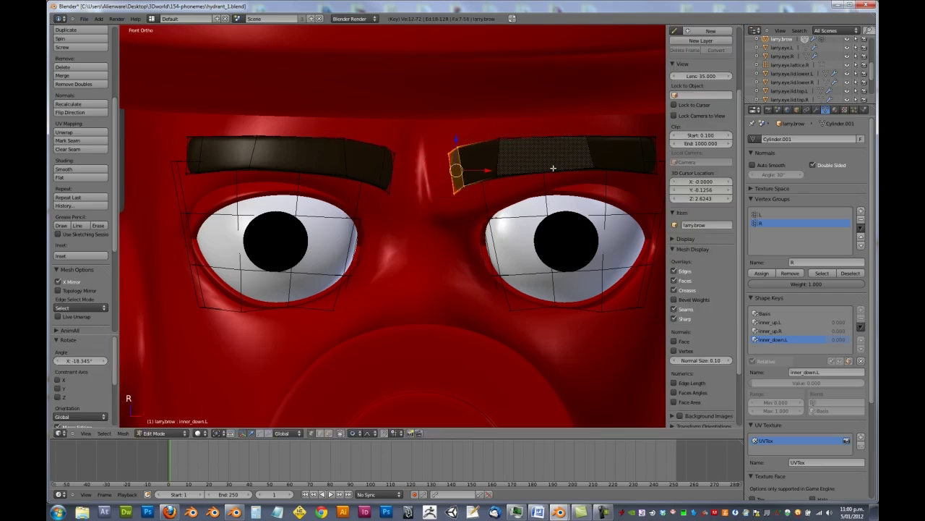
pyautogui.click(539, 195)
# - Fine-tune the left brow's inner end by rotating it about 2° and nudging its position slightly
pyautogui.press('r')
pyautogui.scroll(-2, 531, 190)
pyautogui.click(532, 198)
pyautogui.press('g')
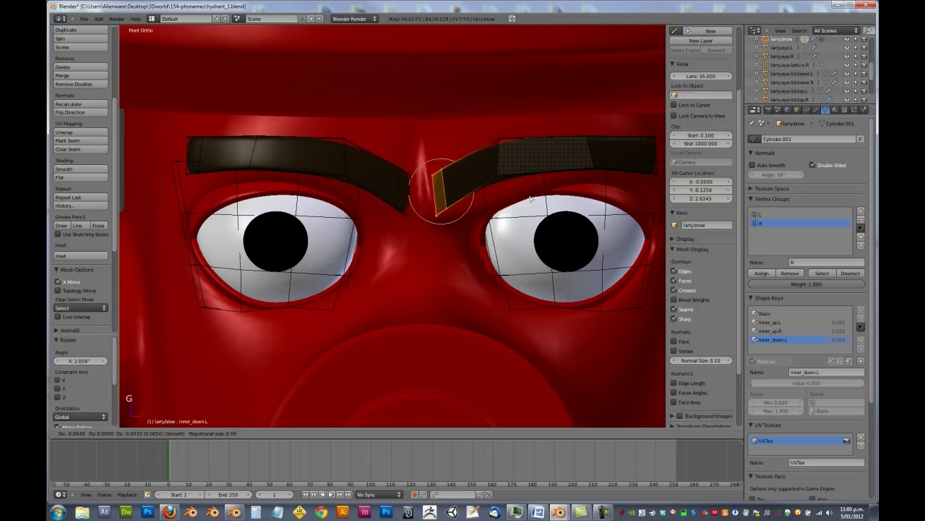
pyautogui.click(529, 196)
# - Lower the next section of the left brow and rotate it to follow the downward slope of the inner end
pyautogui.press('a')
pyautogui.press('b')
pyautogui.moveTo(492, 126); pyautogui.dragTo(534, 186)
pyautogui.press('g')
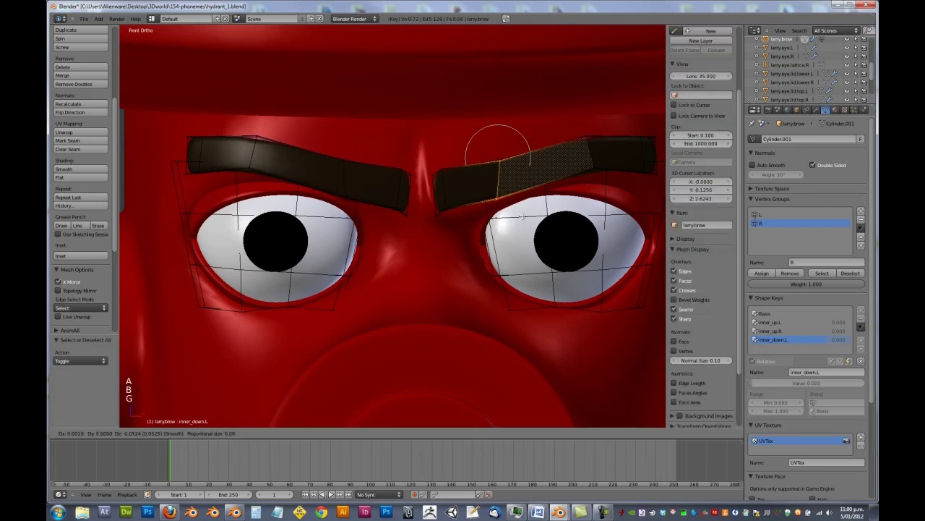
pyautogui.click(545, 204)
pyautogui.press('r')
pyautogui.click(496, 178)
# - Move the lower vertices of that brow section outward about 0.019 and down about 0.014
pyautogui.press('a')
pyautogui.press('b')
pyautogui.moveTo(484, 179); pyautogui.dragTo(511, 208)
pyautogui.press('g')
pyautogui.click(499, 205)
# - Move the left brow's lower inner corner inward about 0.011 with the proportional editing size reduced to 0.04
pyautogui.press('a')
pyautogui.press('b')
pyautogui.moveTo(429, 196); pyautogui.dragTo(461, 222)
pyautogui.press('g')
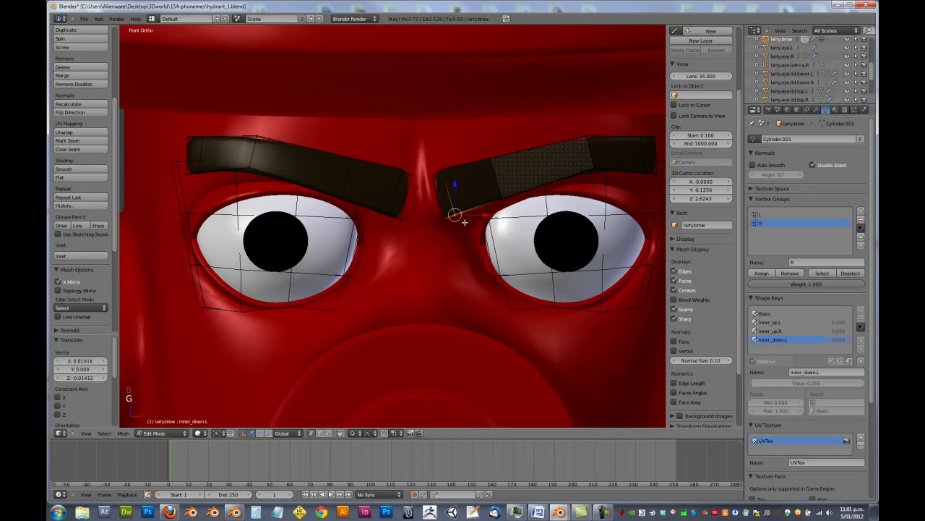
pyautogui.scroll(7, 445, 229)
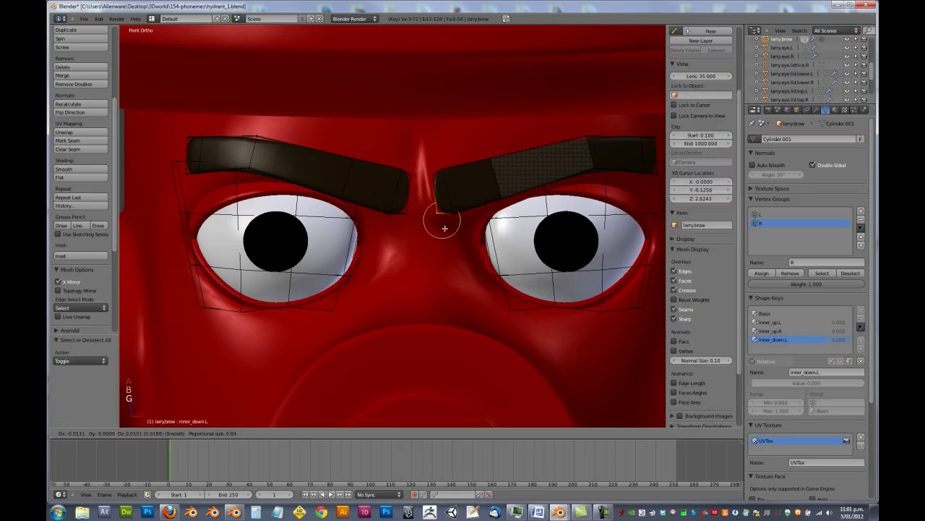
pyautogui.click(446, 229)
# - Reposition the left brow's upper inner corner and its neighbouring top vertices to shape the tip
pyautogui.press('a')
pyautogui.press('b')
pyautogui.moveTo(426, 167); pyautogui.dragTo(455, 179)
pyautogui.press('g')
pyautogui.click(436, 188)
pyautogui.press('a')
pyautogui.press('b')
pyautogui.press('g')
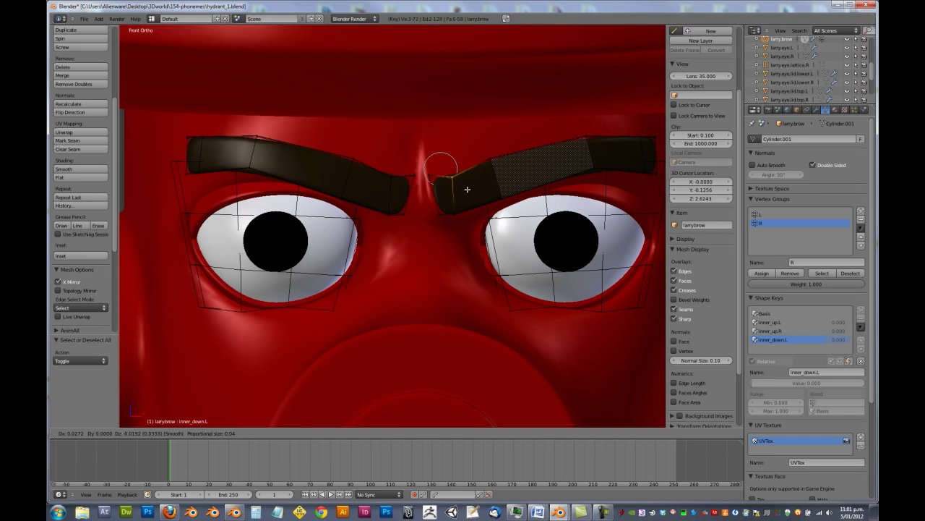
pyautogui.click(462, 187)
# - Move the vertices beside the left brow's inner end inward, closer to its tip
pyautogui.scroll(-3, 513, 185)
pyautogui.moveTo(532, 189)
pyautogui.keyDown('shift'); pyautogui.mouseDown(button='middle')
pyautogui.moveTo(552, 142)
pyautogui.moveTo(542, 191)
pyautogui.mouseUp(button='middle'); pyautogui.keyUp('shift')
pyautogui.scroll(4, 533, 196)
pyautogui.press('a')
pyautogui.press('b')
pyautogui.moveTo(486, 181); pyautogui.dragTo(504, 214)
pyautogui.press('g')
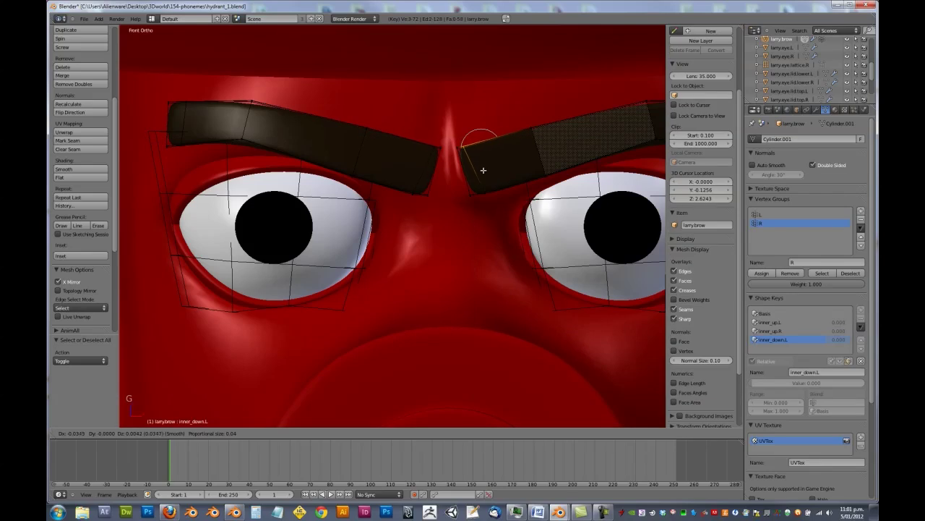
pyautogui.click(486, 179)
# - Move the lower vertices near the left brow's inner end down about 0.006 and outward about 0.003
pyautogui.press('a')
pyautogui.press('b')
pyautogui.moveTo(478, 183); pyautogui.dragTo(493, 207)
pyautogui.press('g')
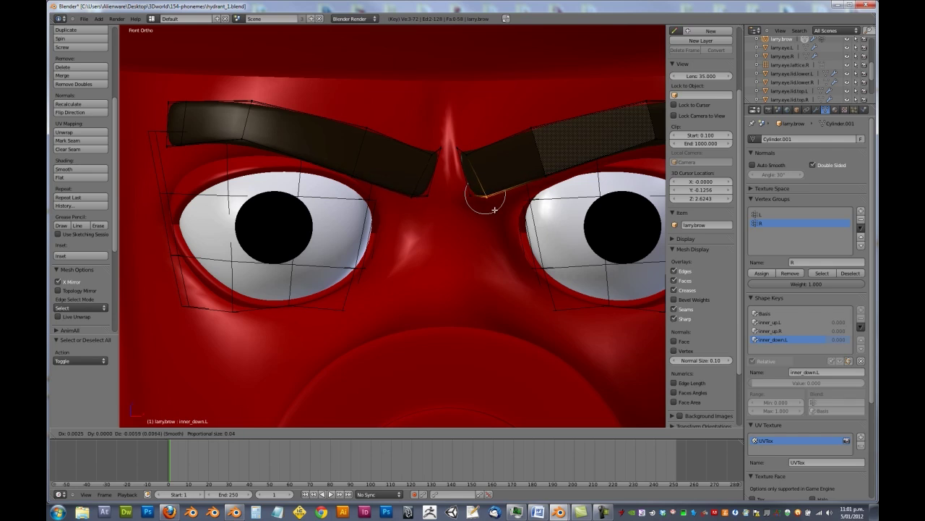
pyautogui.click(495, 210)
pyautogui.scroll(-1, 495, 209)
pyautogui.scroll(-2, 496, 210)
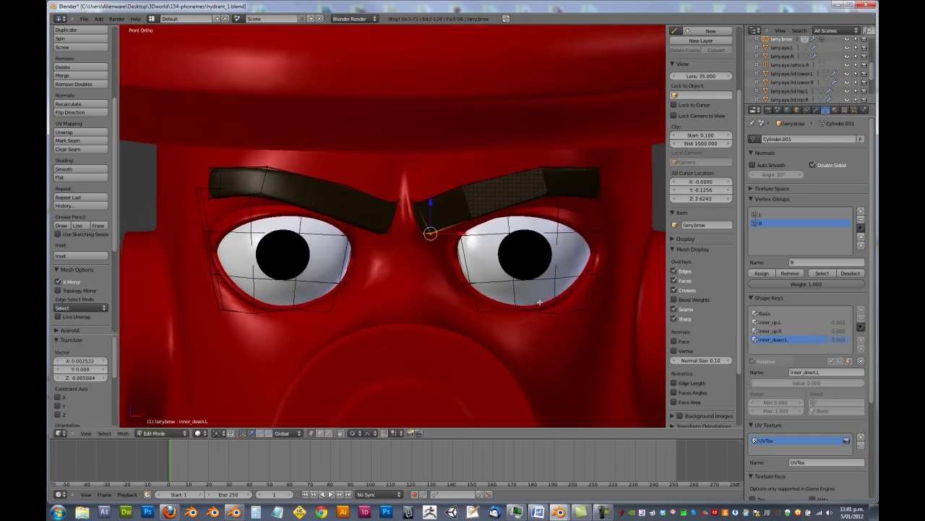
# - Leave mesh editing, set inner_down.L to 1.000 and create a new shape key from the mix named inner_down.R
pyautogui.press('Tab')
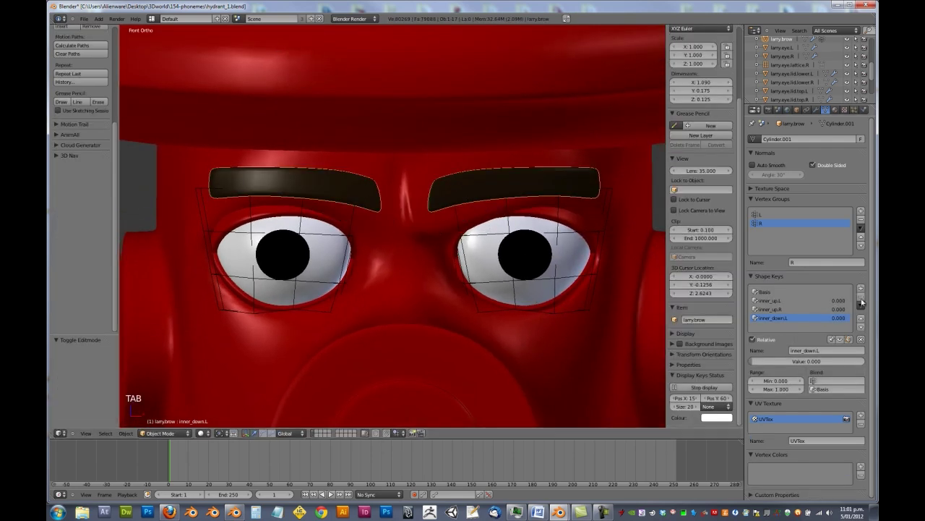
pyautogui.moveTo(781, 361); pyautogui.dragTo(862, 360)
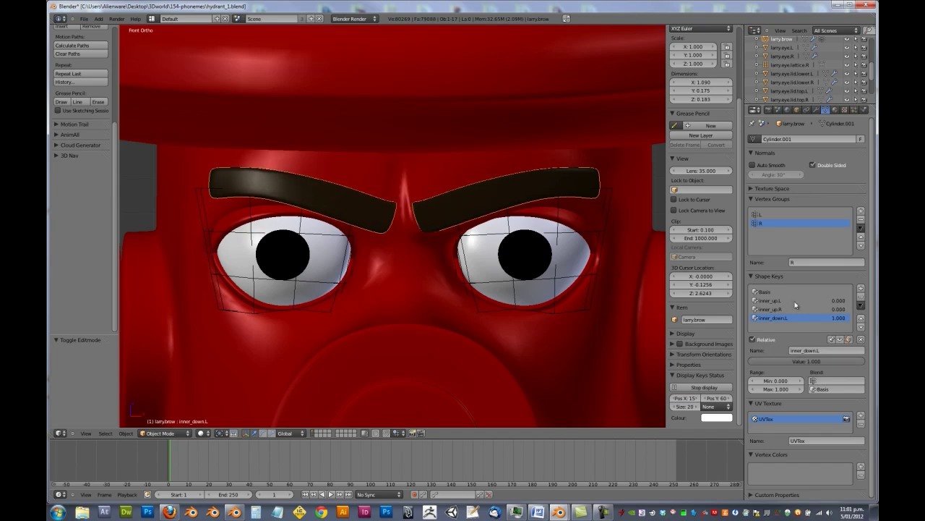
pyautogui.click(861, 308)
pyautogui.click(828, 337)
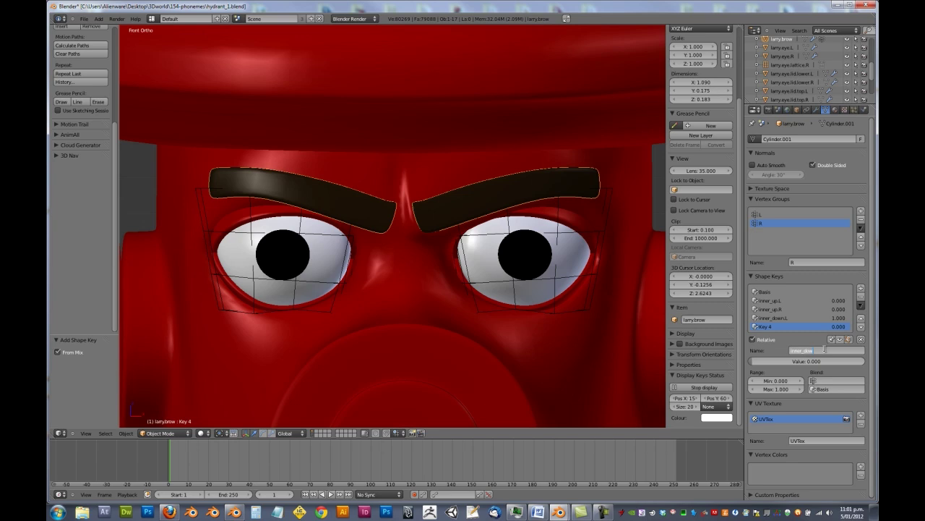
pyautogui.press('Return')
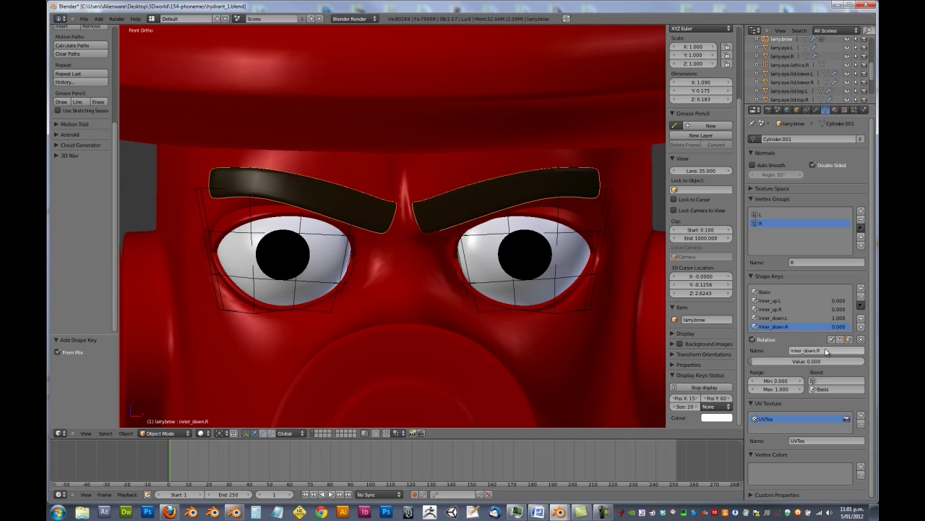
# - Set the blend vertex group of inner_down.R to R and of inner_down.L to L
pyautogui.click(828, 382)
pyautogui.click(820, 400)
pyautogui.click(803, 319)
pyautogui.click(829, 381)
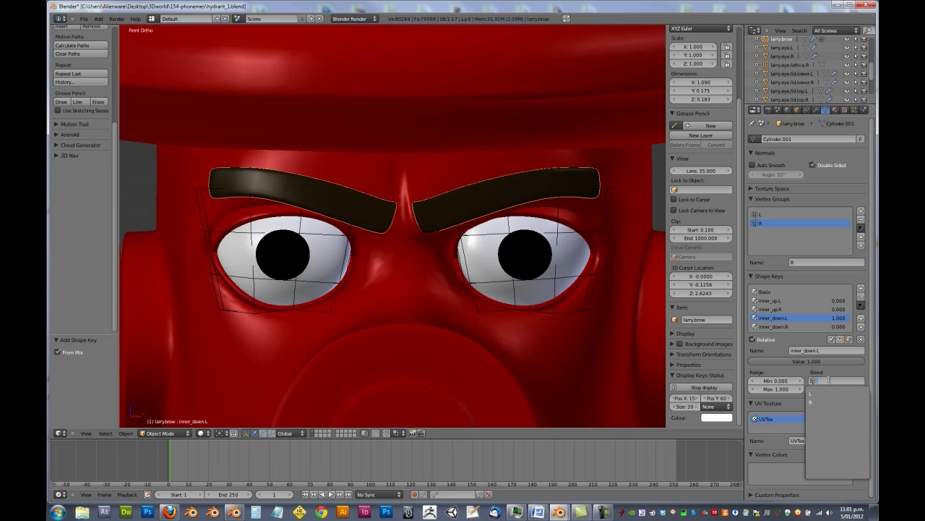
pyautogui.click(828, 392)
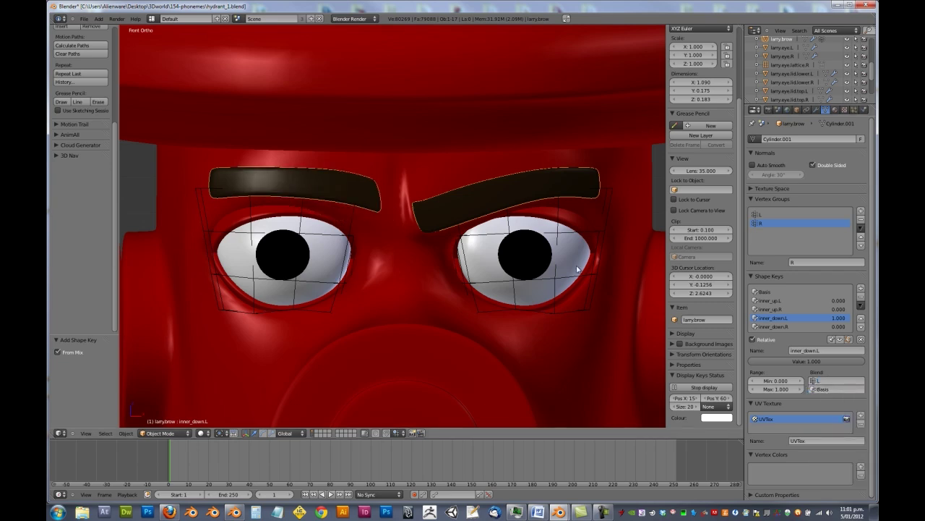
# - Clear all shape key values on the eyebrow object and on the body object
pyautogui.keyDown('shift'); pyautogui.moveTo(506, 240); pyautogui.dragTo(545, 275, button='middle'); pyautogui.keyUp('shift')
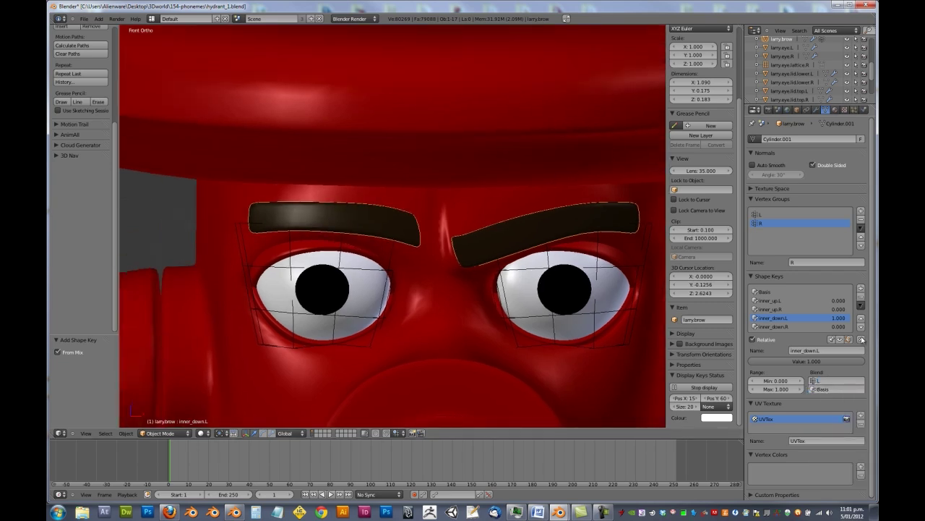
pyautogui.click(862, 339)
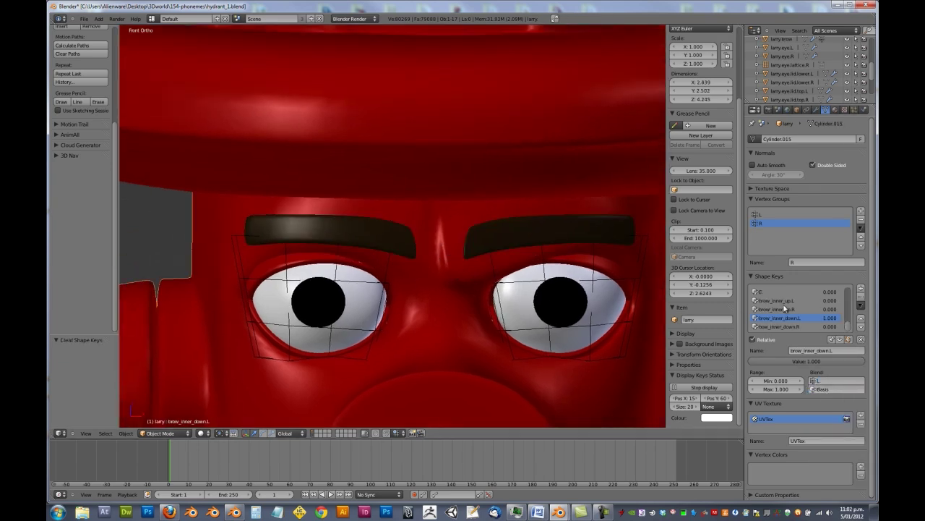
pyautogui.click(861, 339)
pyautogui.scroll(-4, 573, 212)
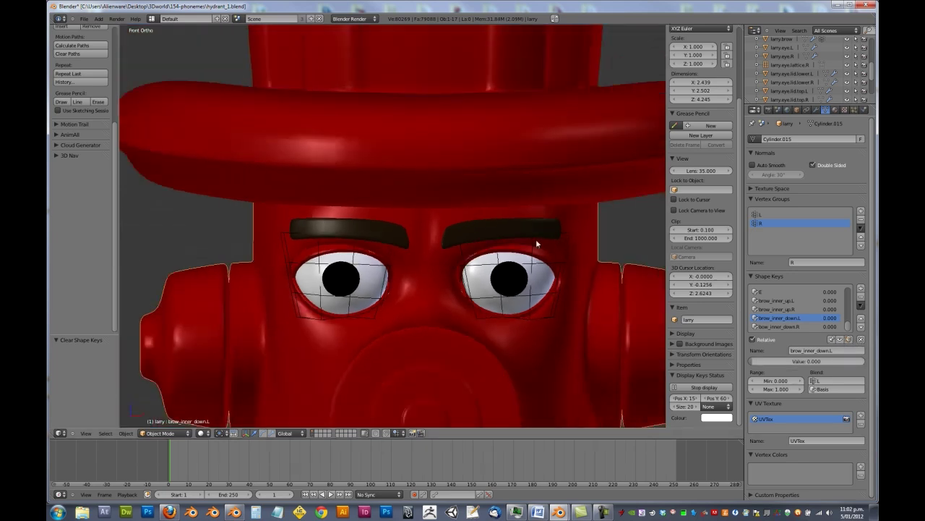